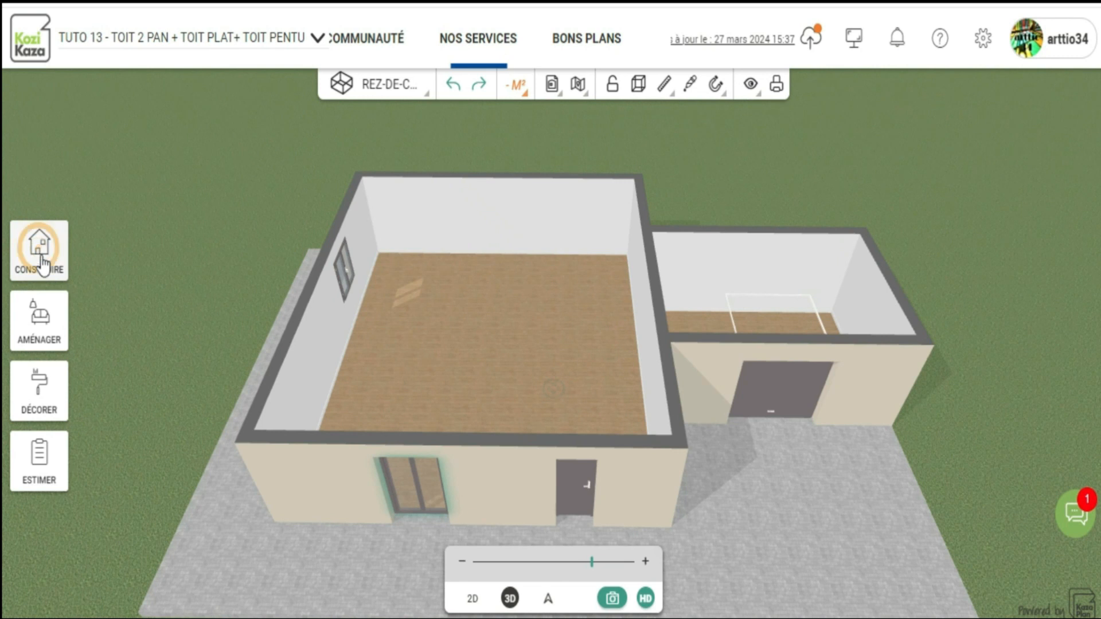
Try a flat roof over the main room and garage with a 30 cm parapet height, 20 cm parapet thickness and 40 cm slab
click(45, 264)
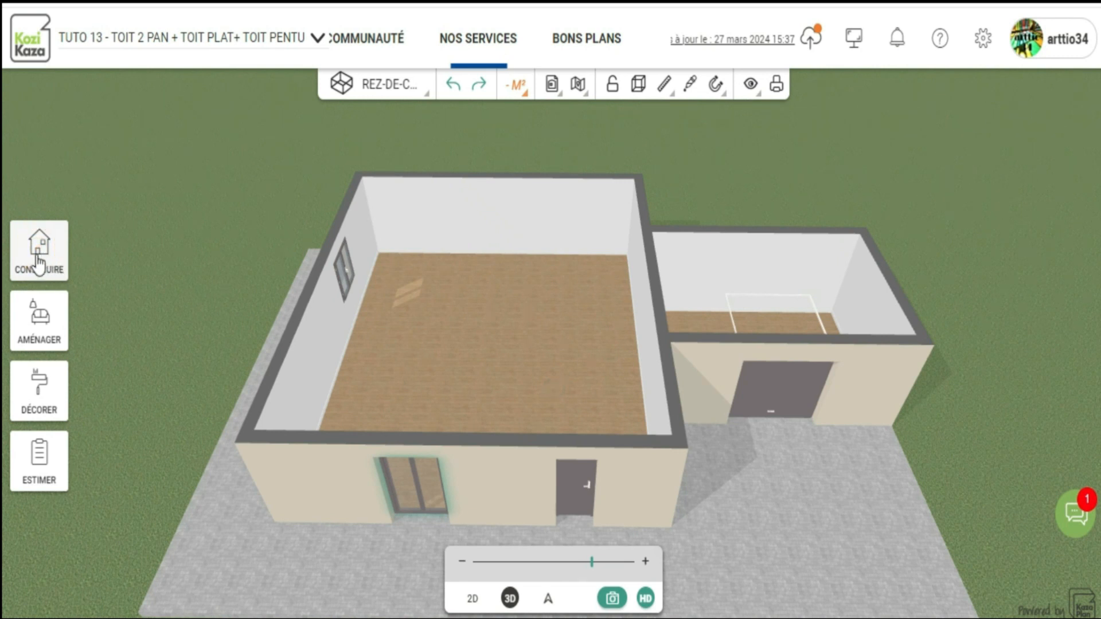
click(96, 307)
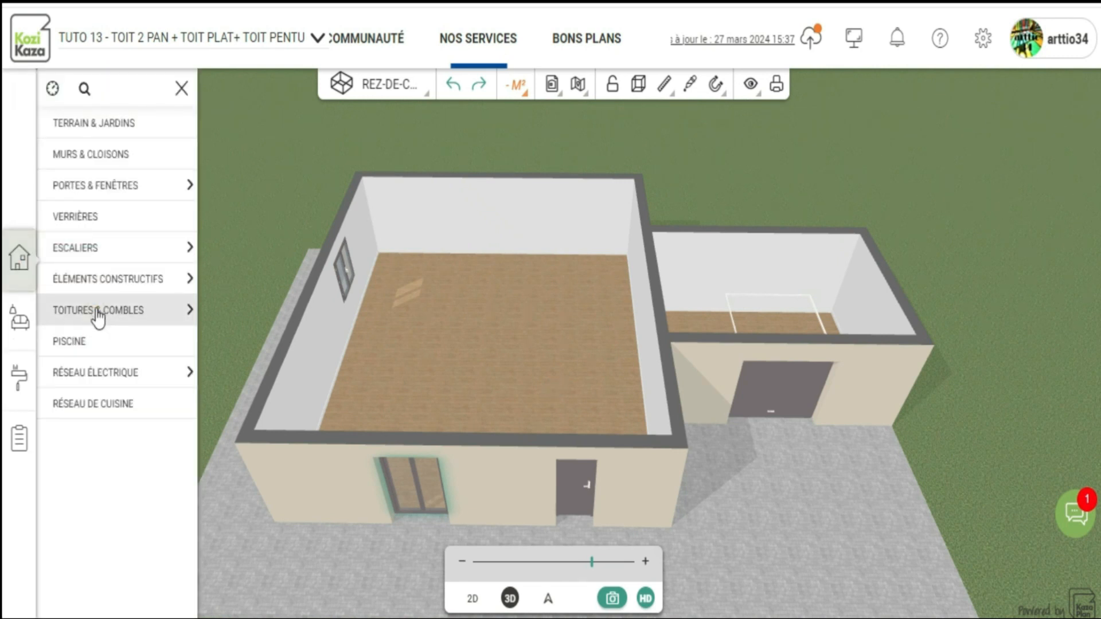
click(92, 340)
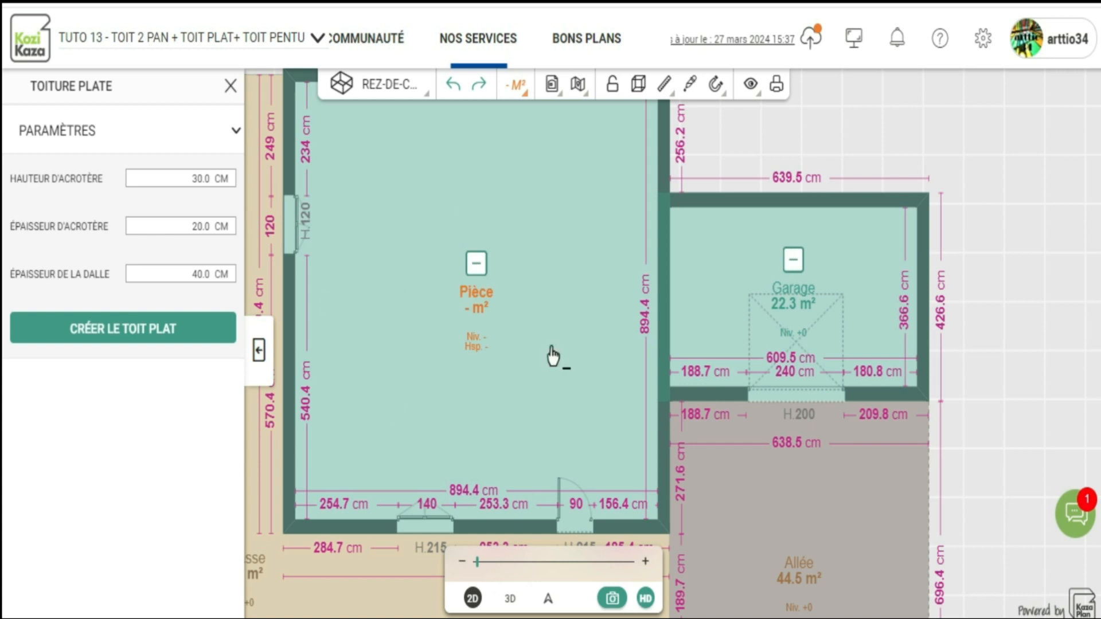
click(118, 341)
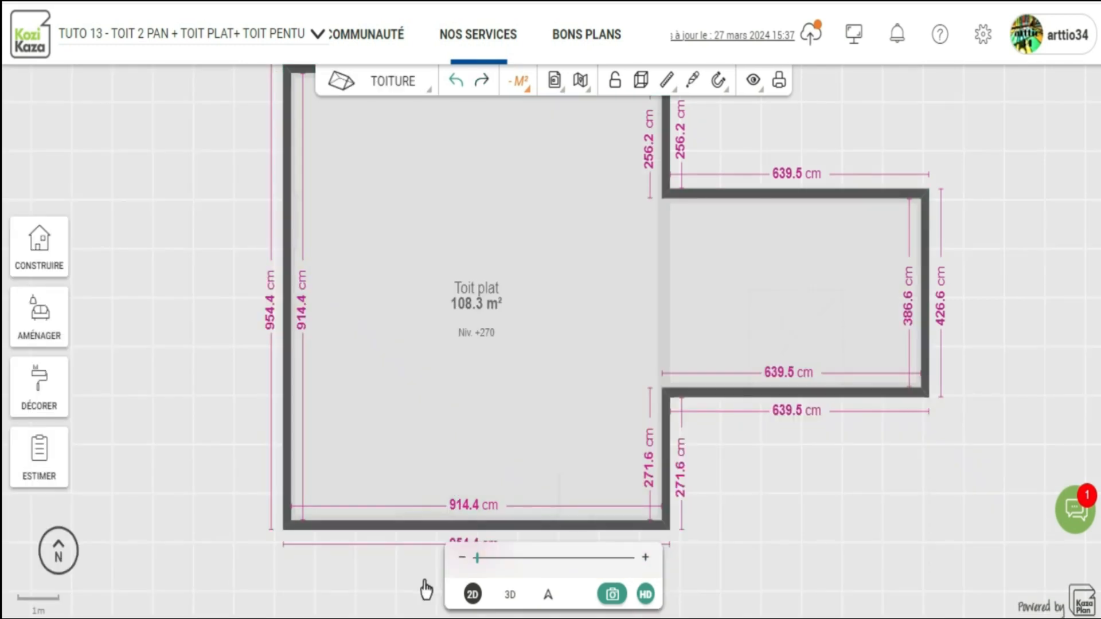
click(510, 594)
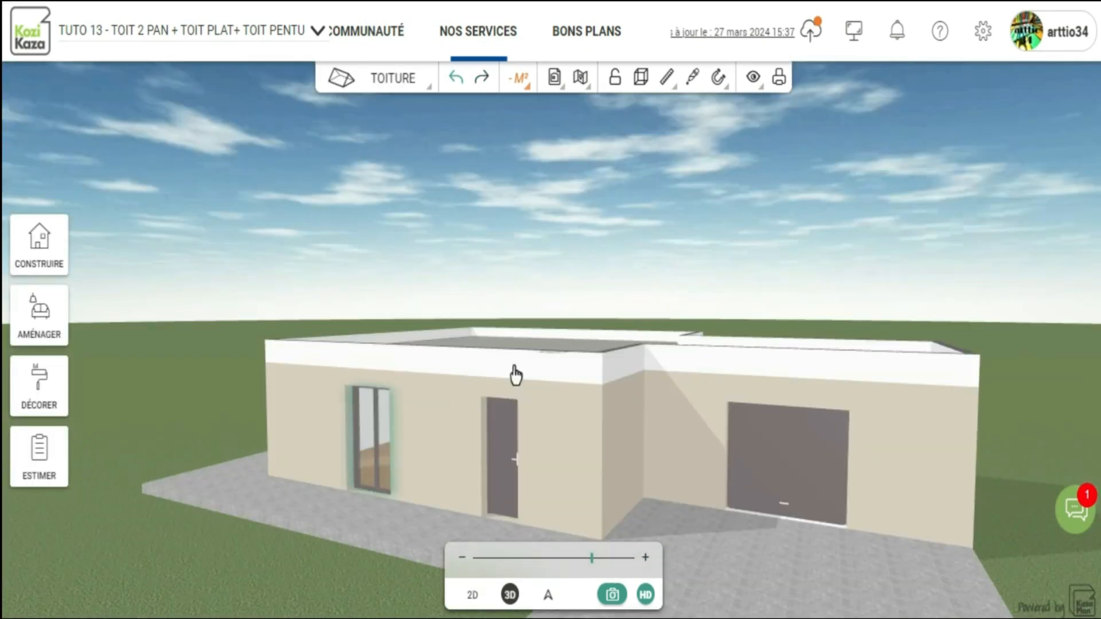
drag(516, 374, 572, 437)
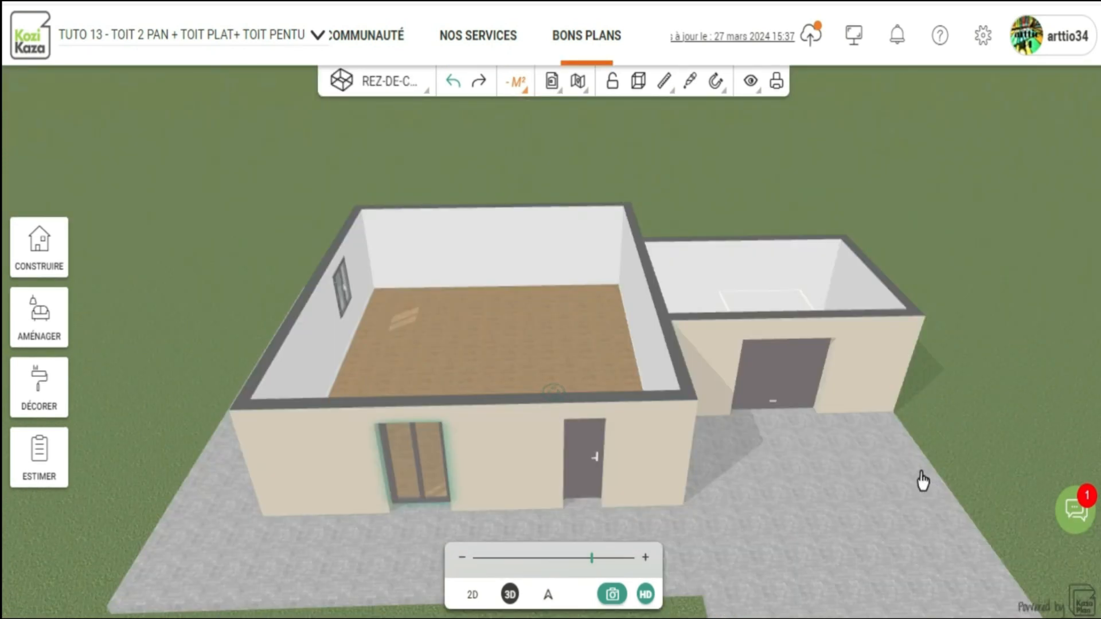
Add a full floor above the ground floor with duplicated façade walls, a 250 cm ceiling height and a 20 cm slab
drag(1030, 409, 1012, 459)
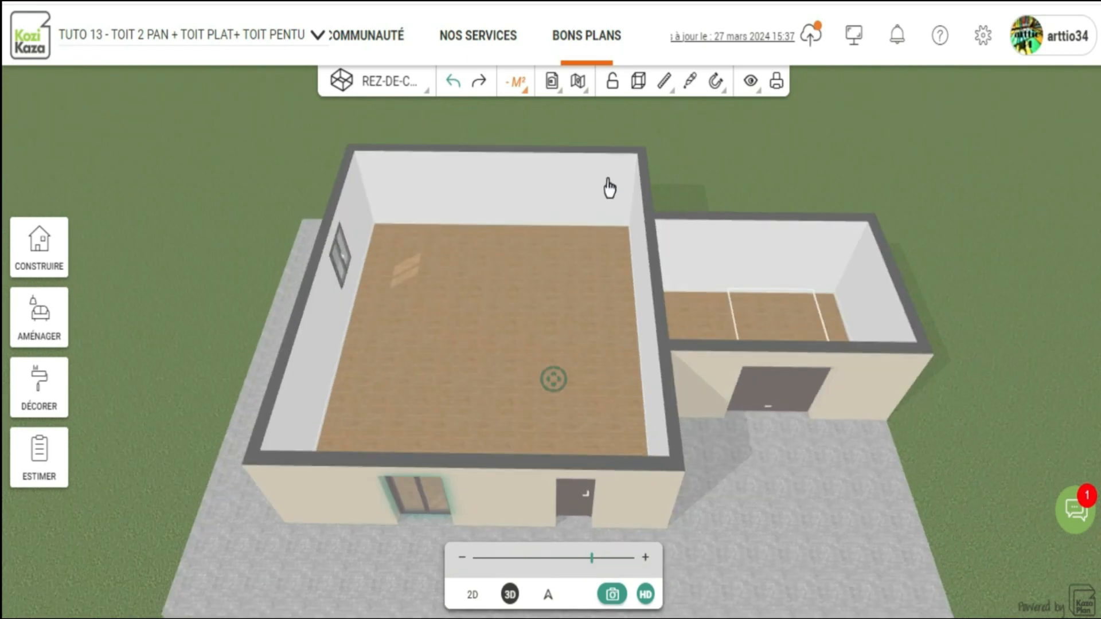
click(382, 86)
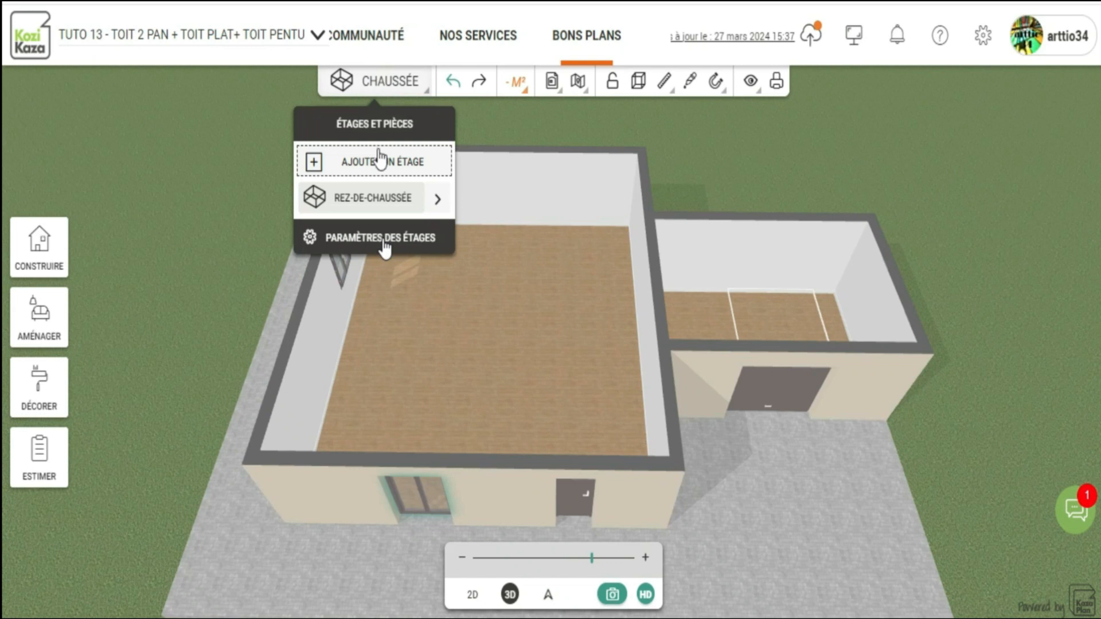
click(372, 165)
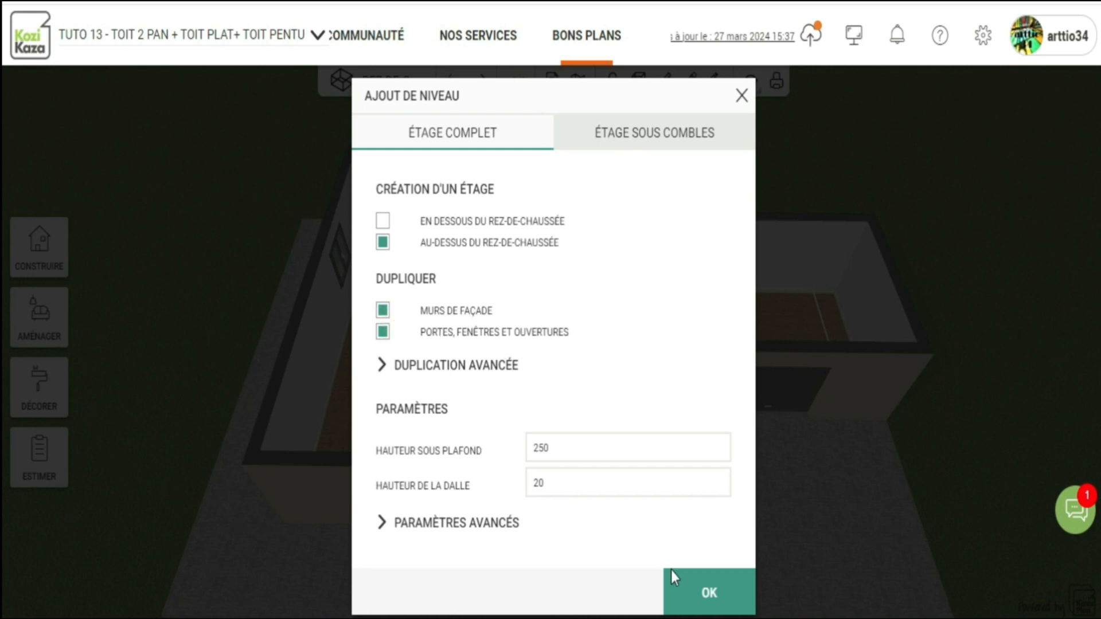
click(711, 595)
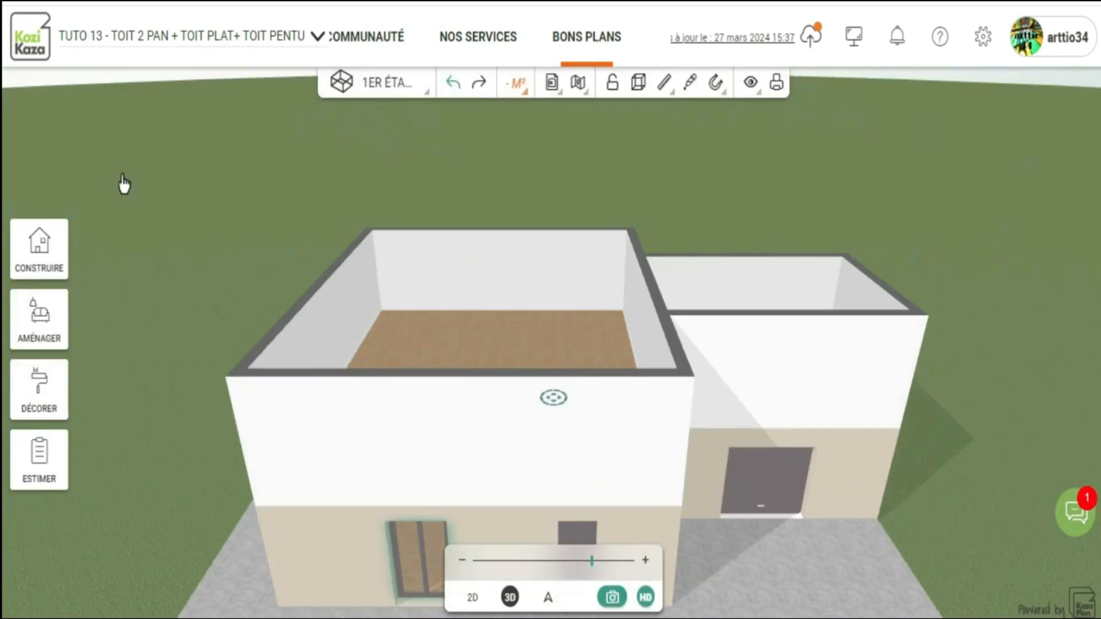
Delete the three first-floor walls above the garage and check the remaining volume in 3D
drag(124, 183, 179, 201)
drag(185, 302, 193, 337)
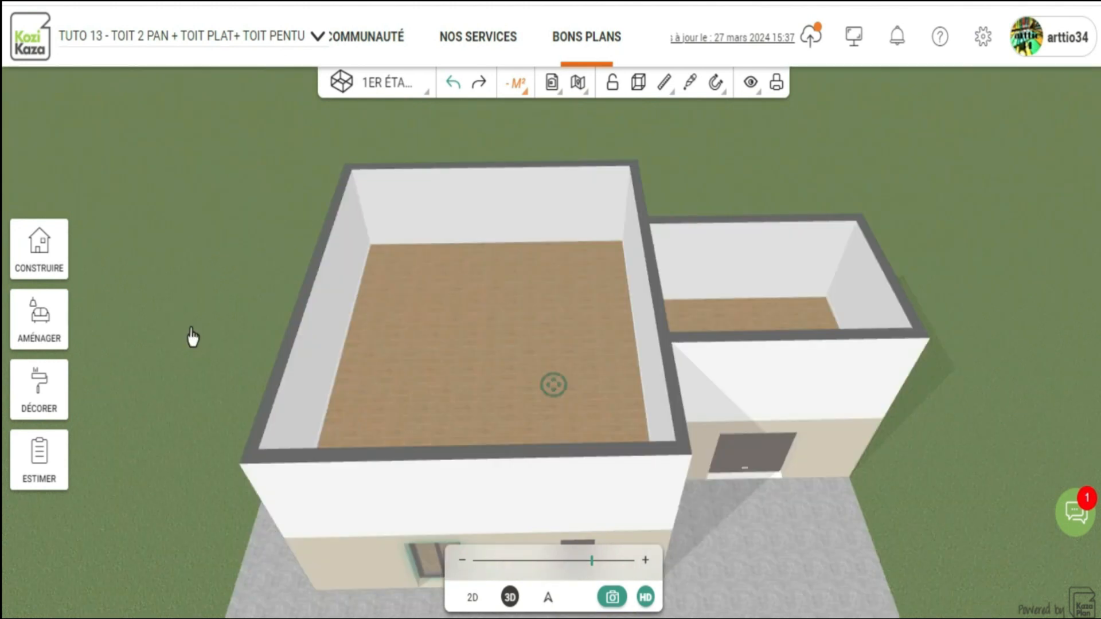
click(472, 597)
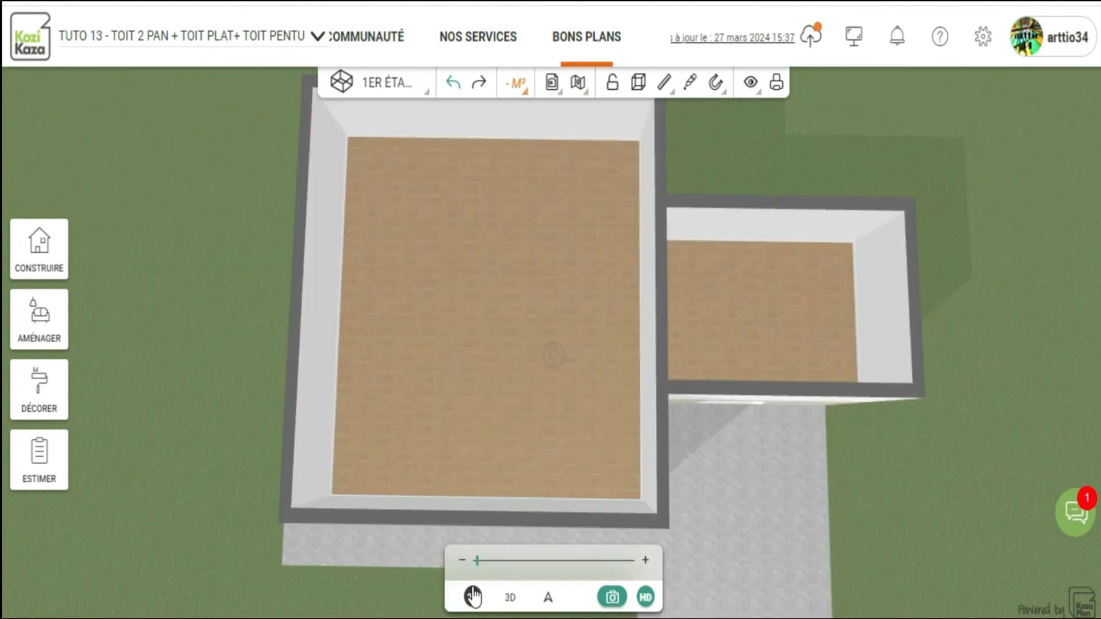
click(782, 201)
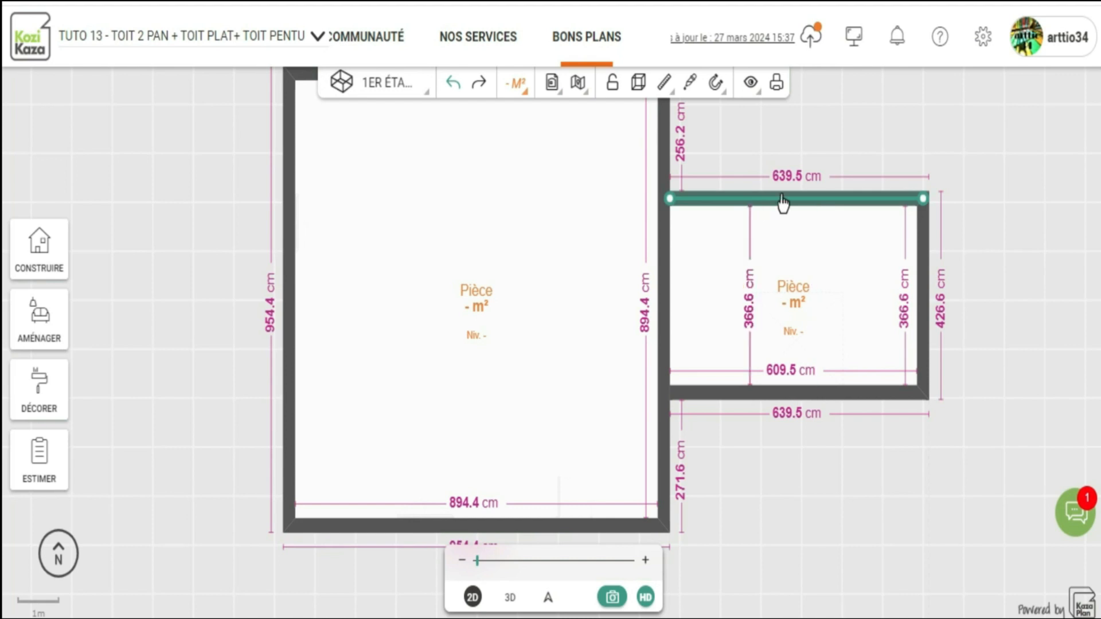
click(782, 198)
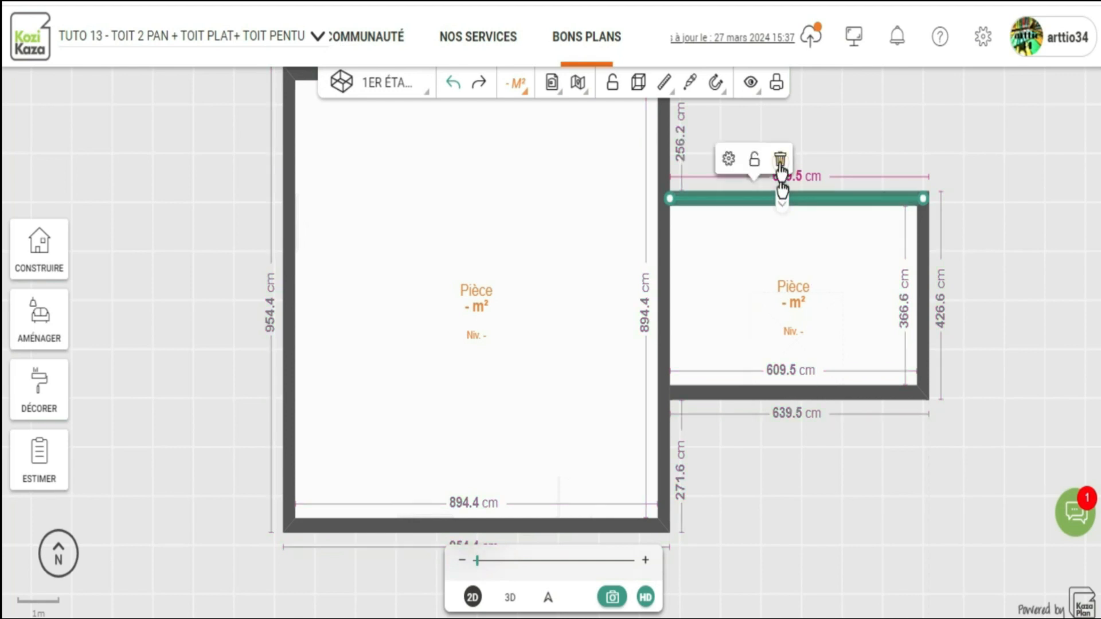
click(780, 163)
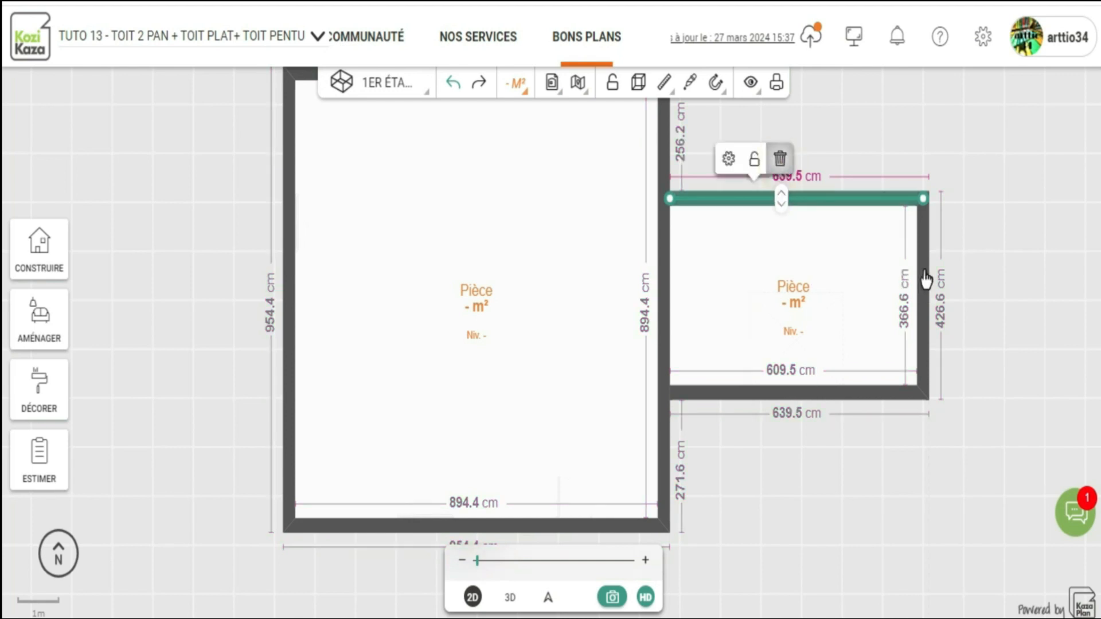
click(925, 270)
click(1011, 263)
click(772, 394)
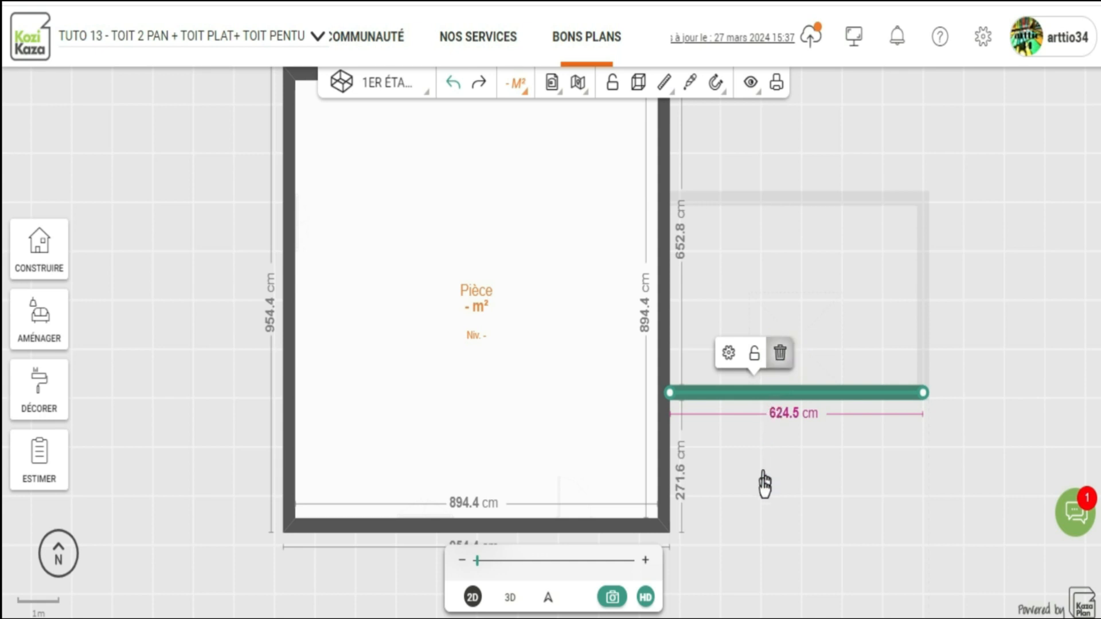
key(Delete)
click(509, 598)
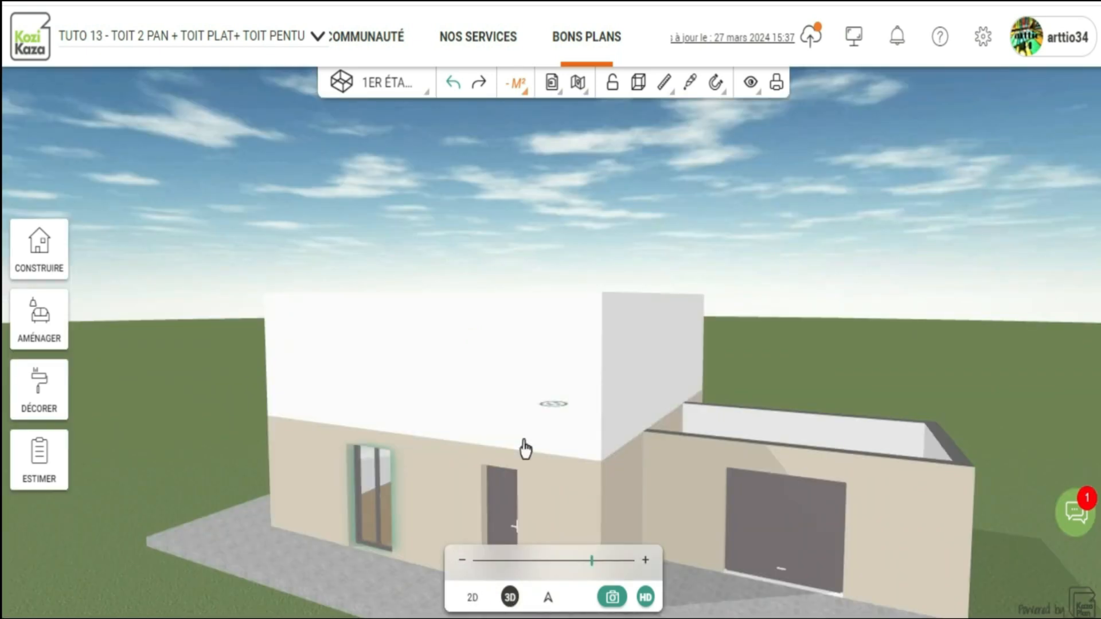
click(508, 388)
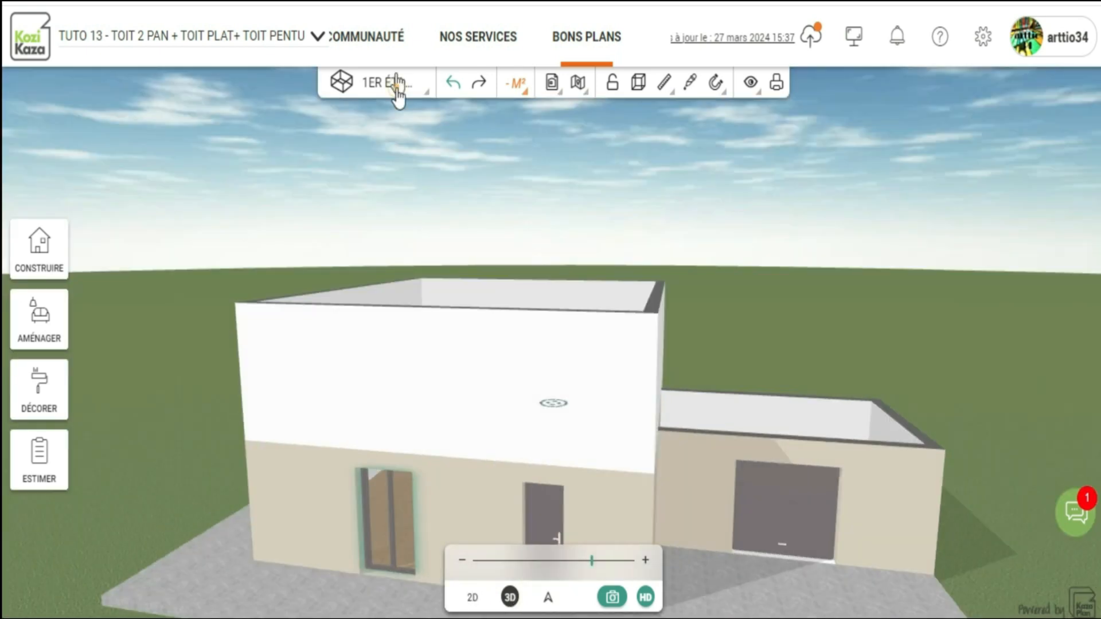
Create a flat roof over the ground-floor garage only, excluding the main room, and inspect it in 3D
click(376, 237)
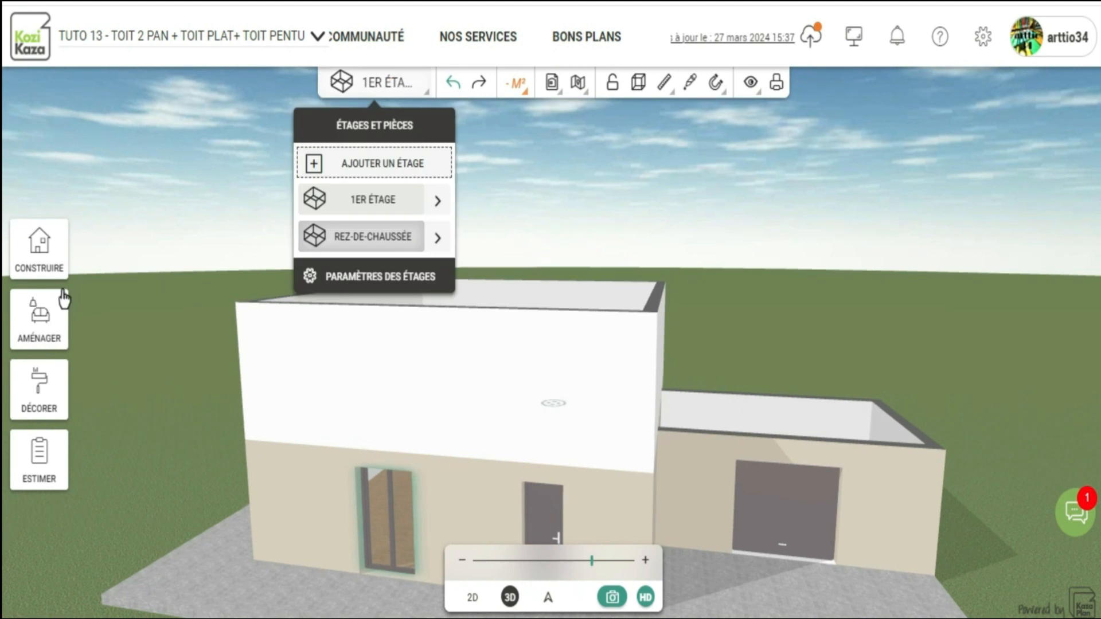
click(38, 248)
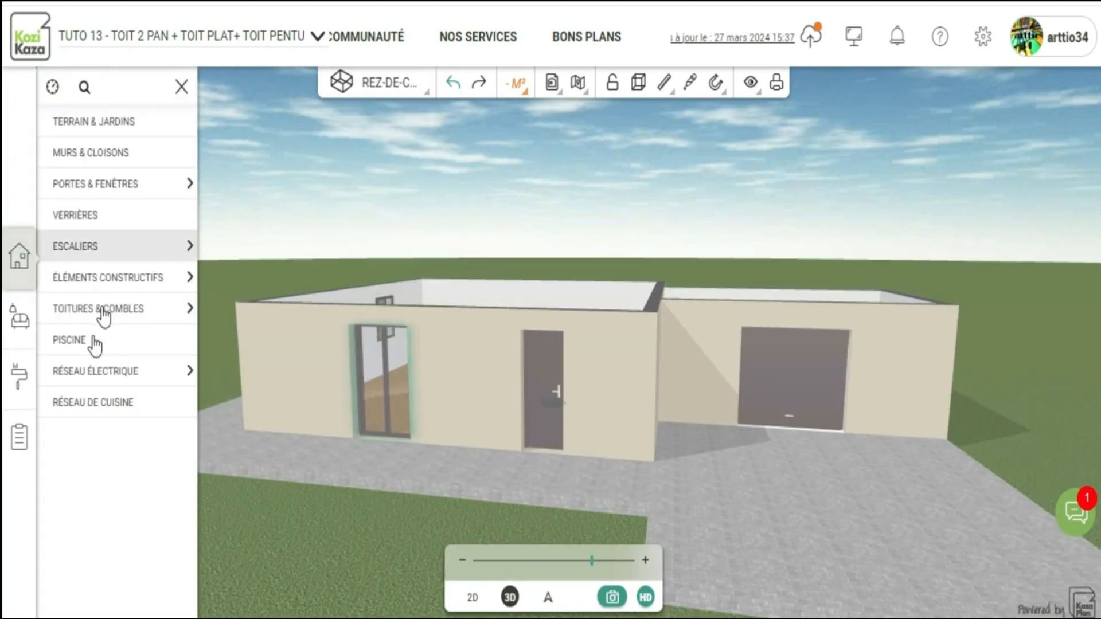
click(103, 313)
click(102, 344)
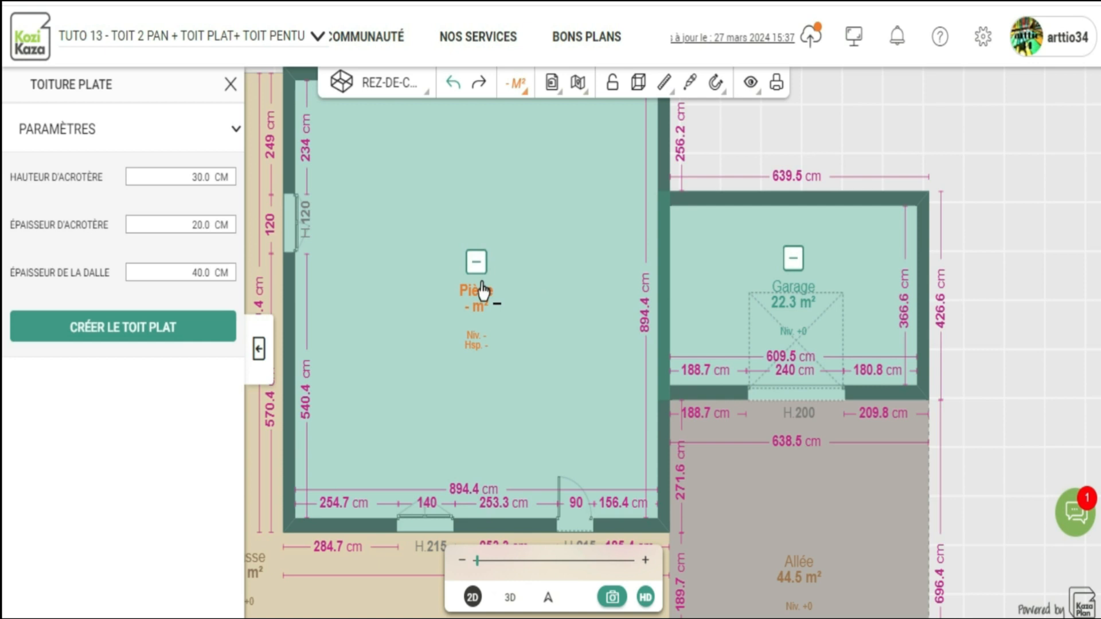
click(476, 265)
click(102, 329)
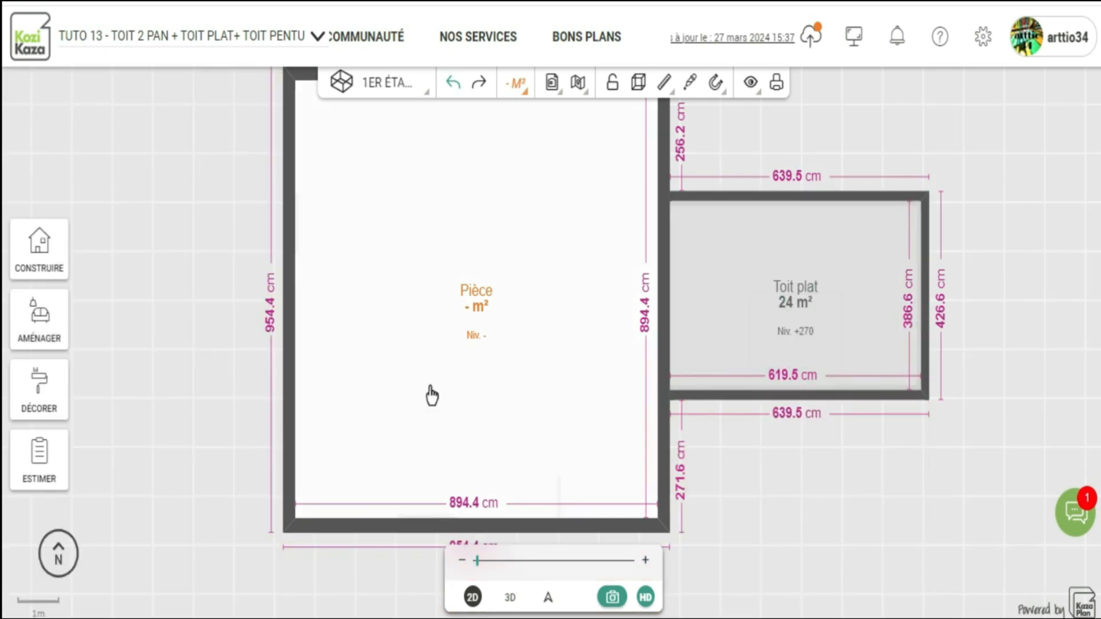
click(509, 598)
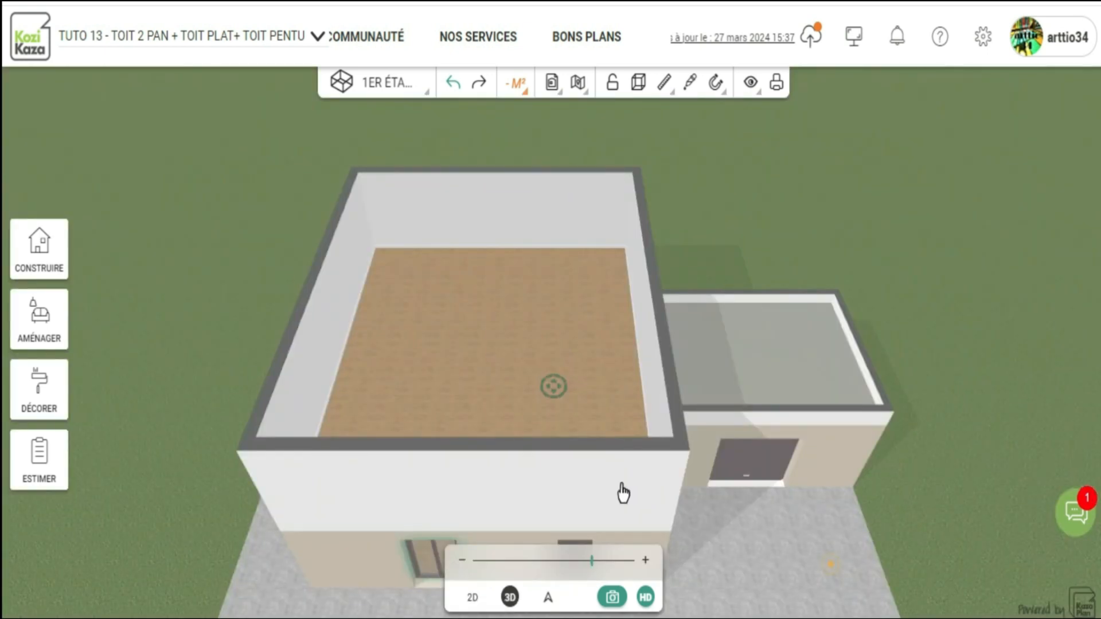
drag(622, 493, 590, 420)
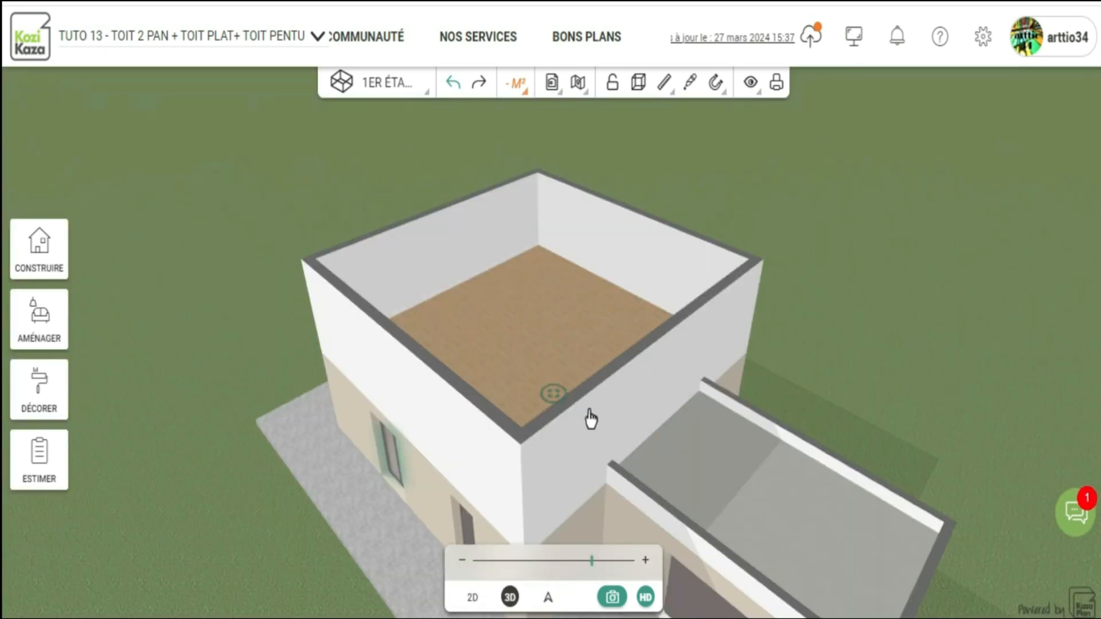
drag(798, 369, 474, 510)
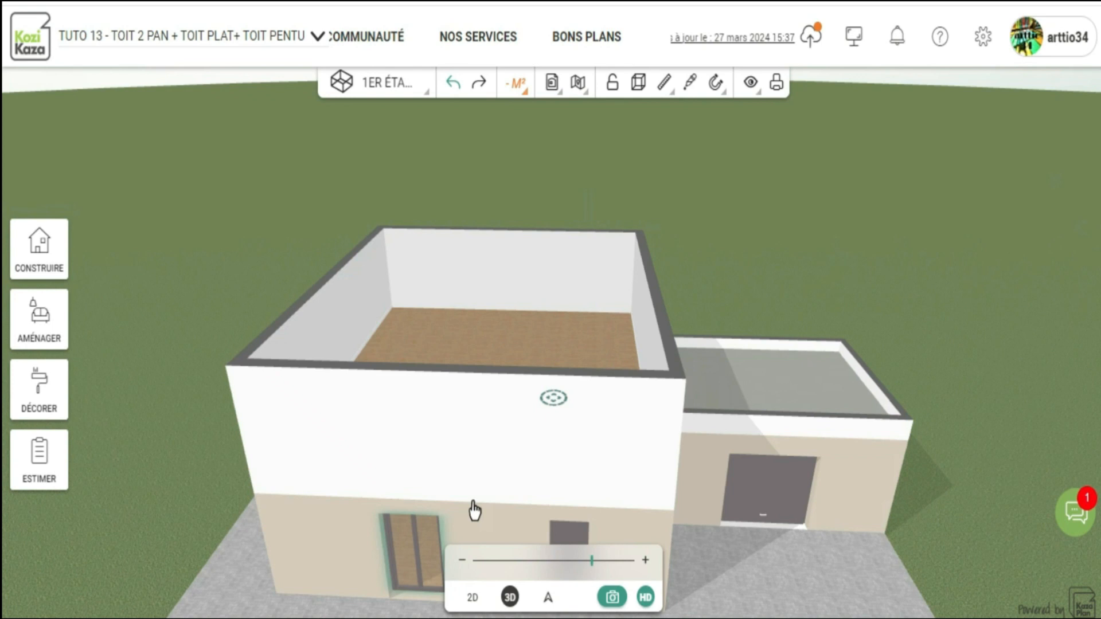
Start a pitched roof over the first-floor room in plan view, choosing the configuration without lost attic space (sans combles perdus)
click(472, 598)
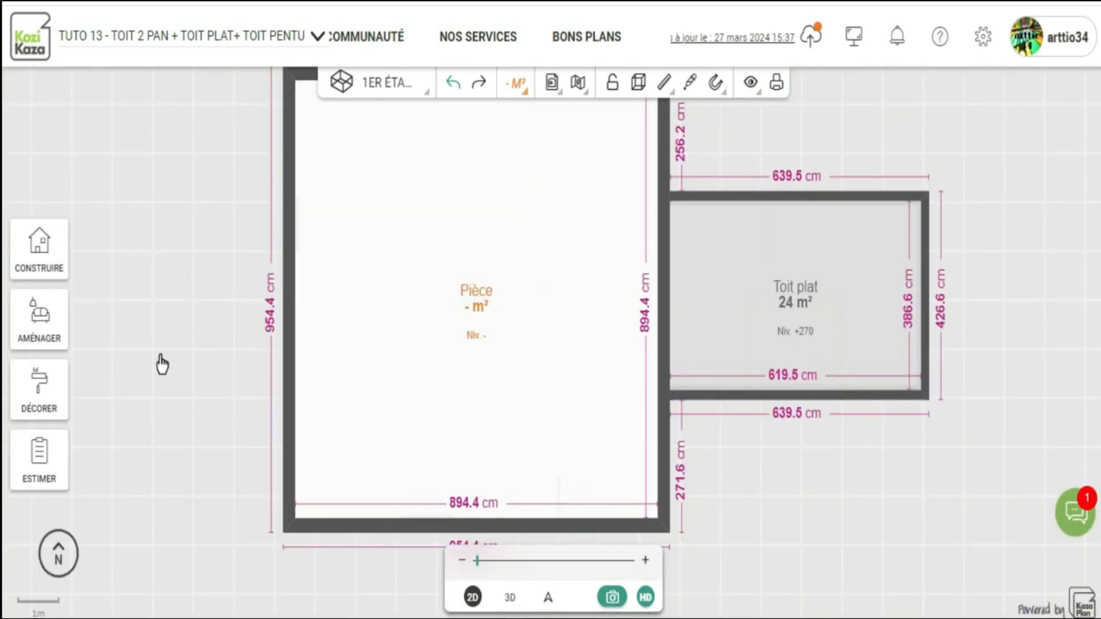
click(39, 255)
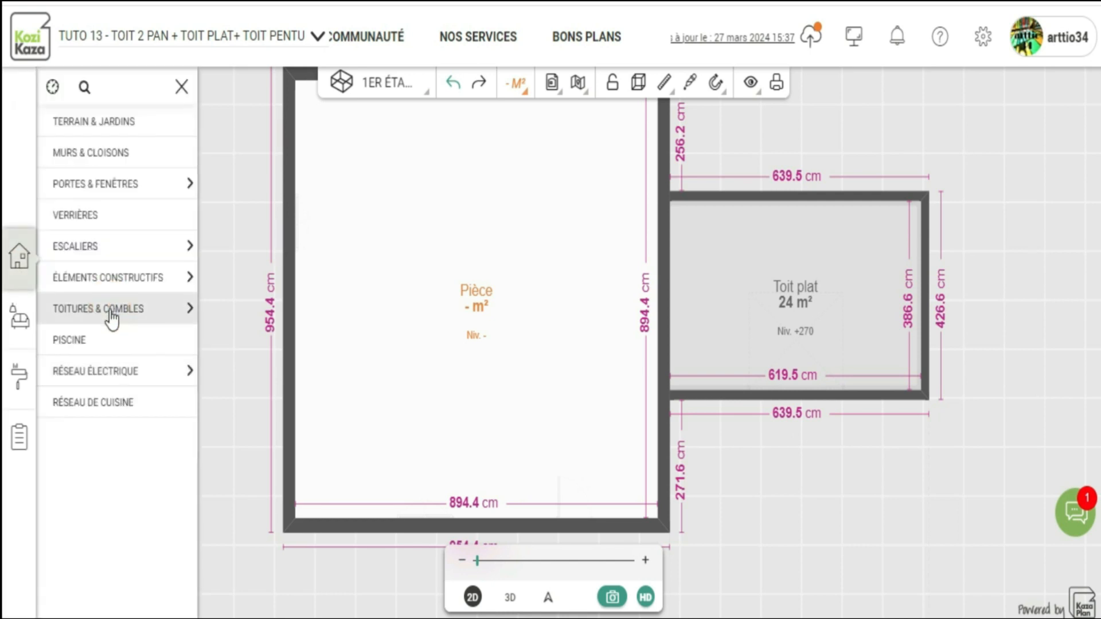
click(112, 319)
click(110, 373)
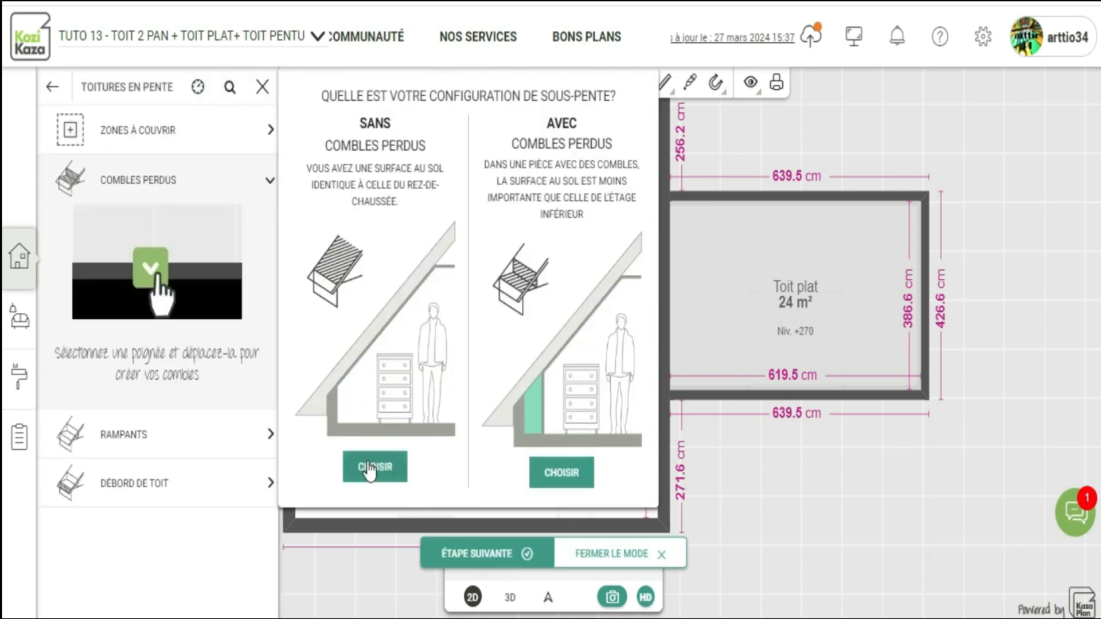
click(372, 467)
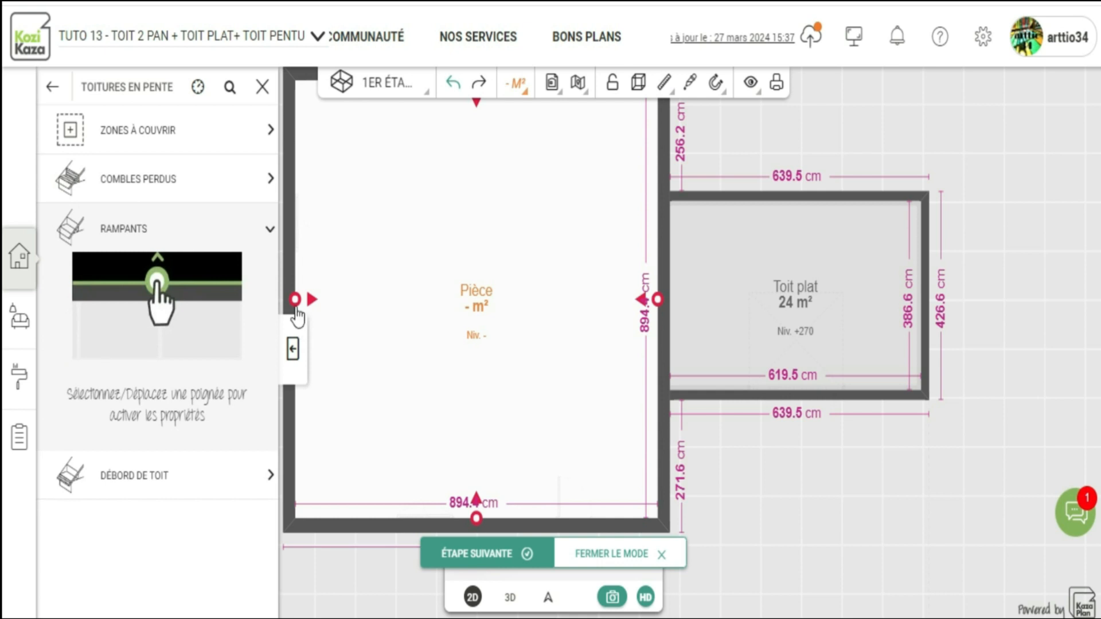
For the roof slope on the room's left-hand wall, set the ceiling height to 120 cm and the base wall height to 60 cm
click(294, 300)
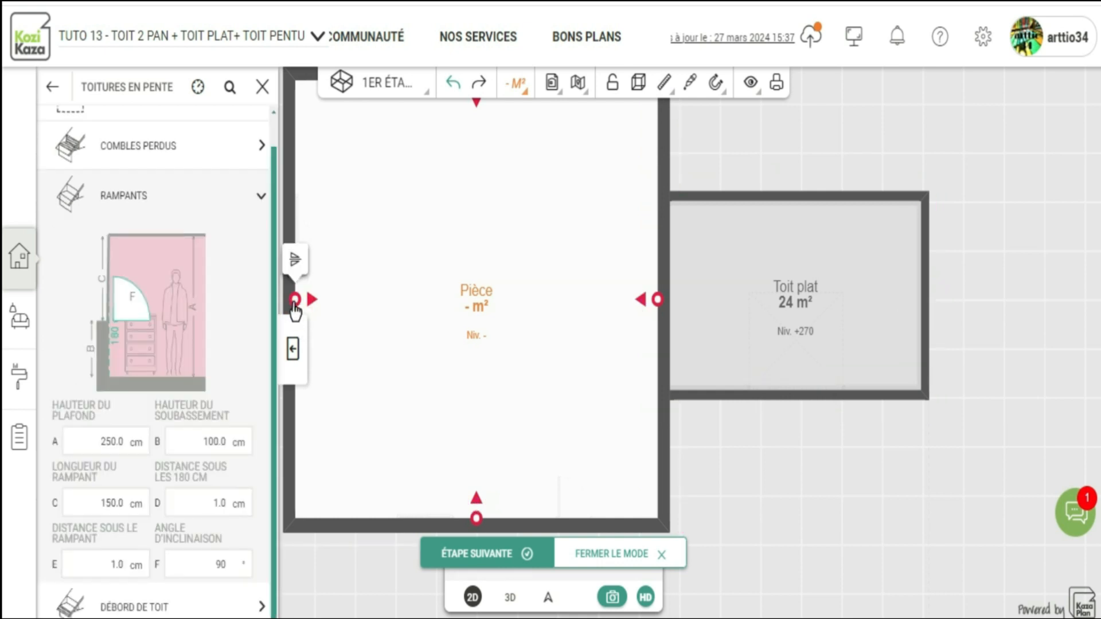
click(122, 442)
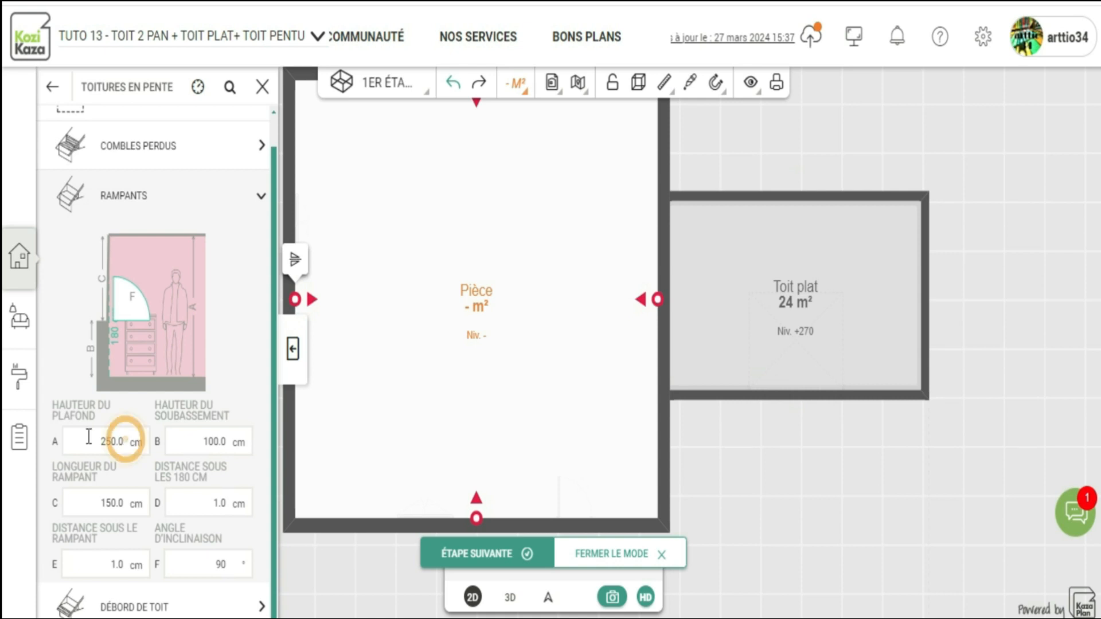
text(12)
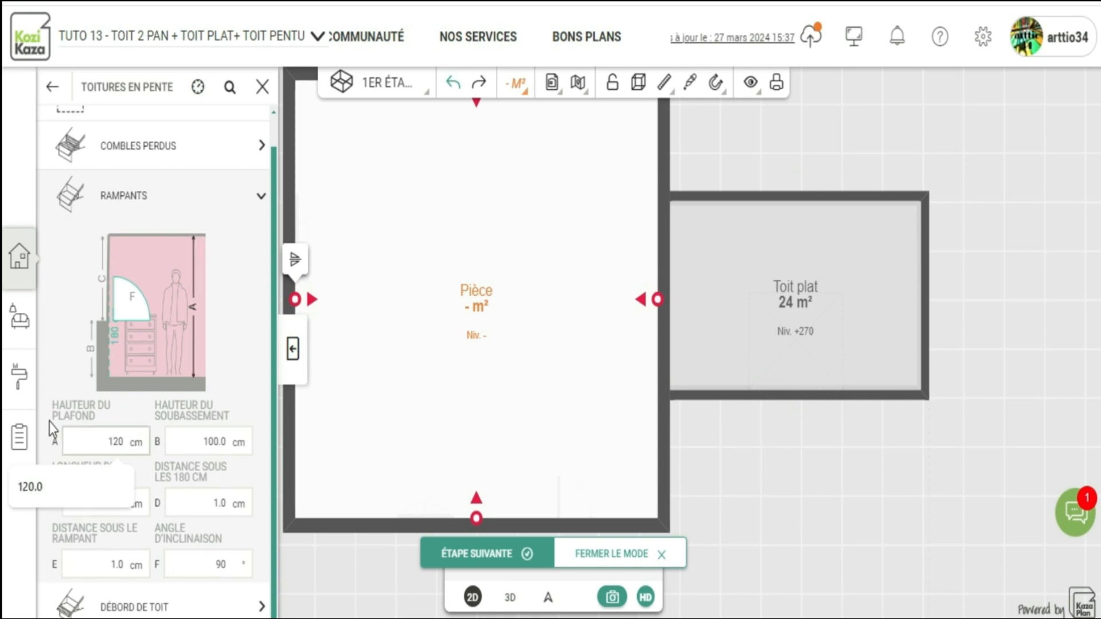
text(0)
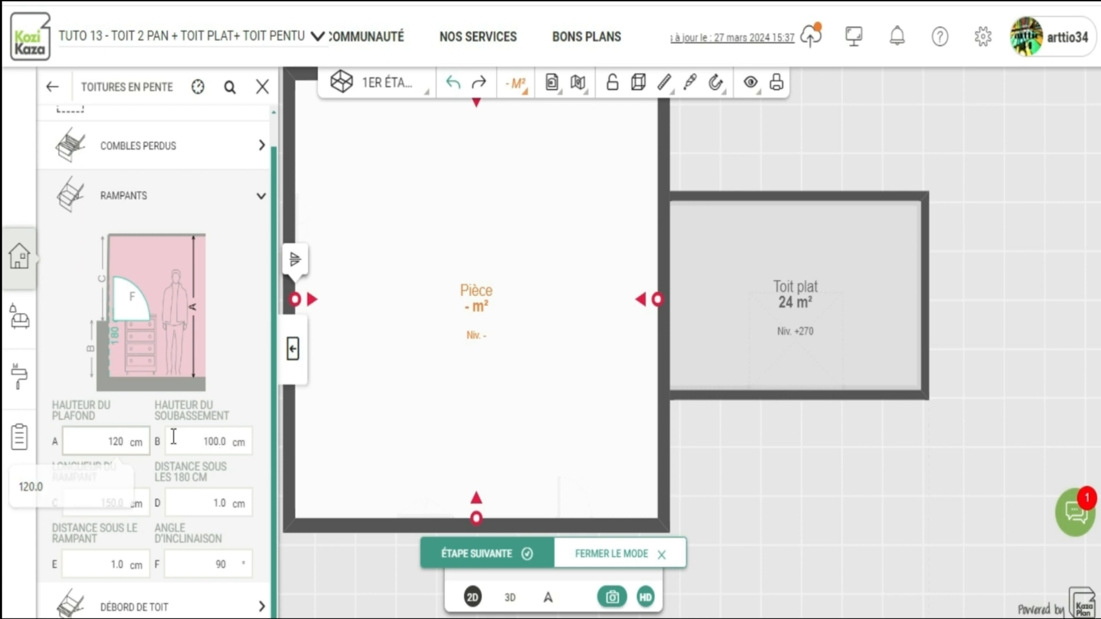
click(206, 441)
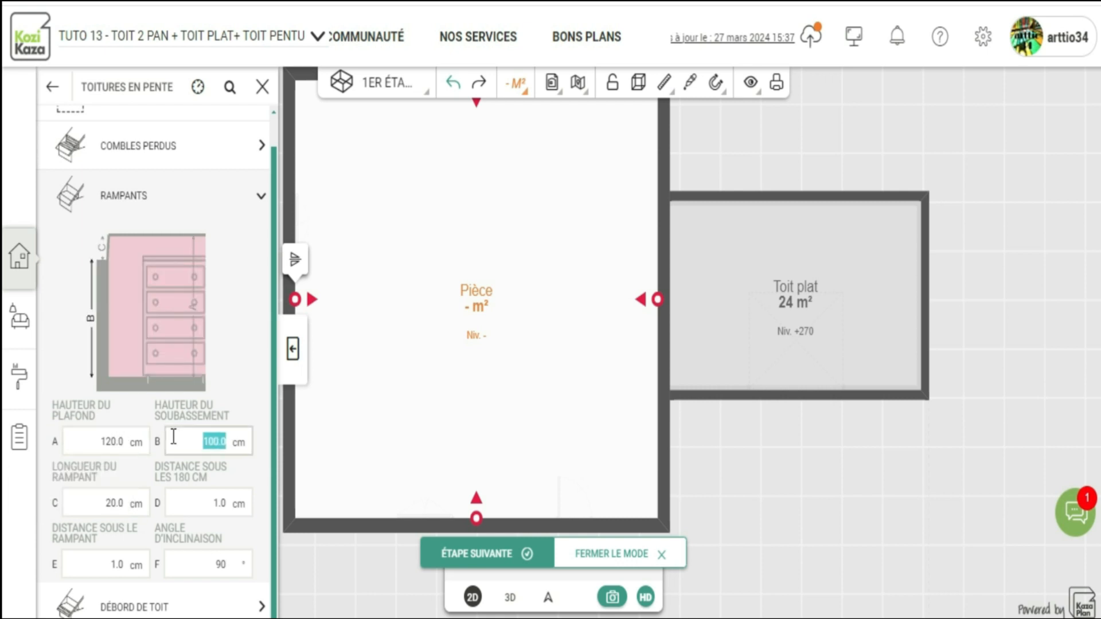
text(60)
click(240, 356)
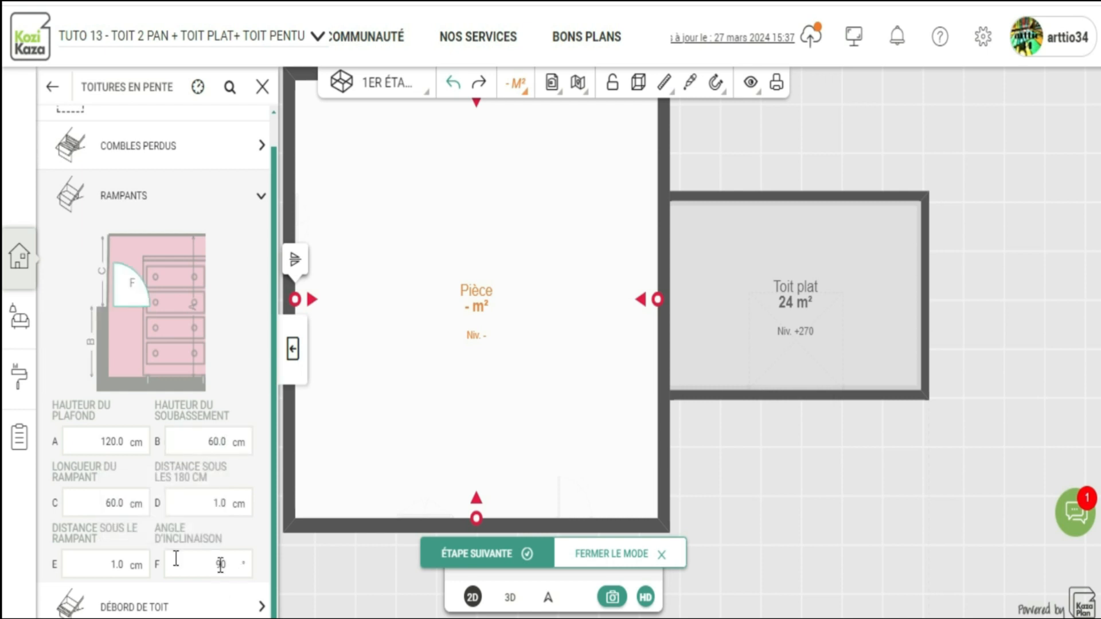
Make the main room's left-hand slope symmetrical, extend it about 174 cm inward to form a two-pitch roof, and inspect it in 3D
click(293, 258)
click(293, 261)
click(323, 294)
click(295, 299)
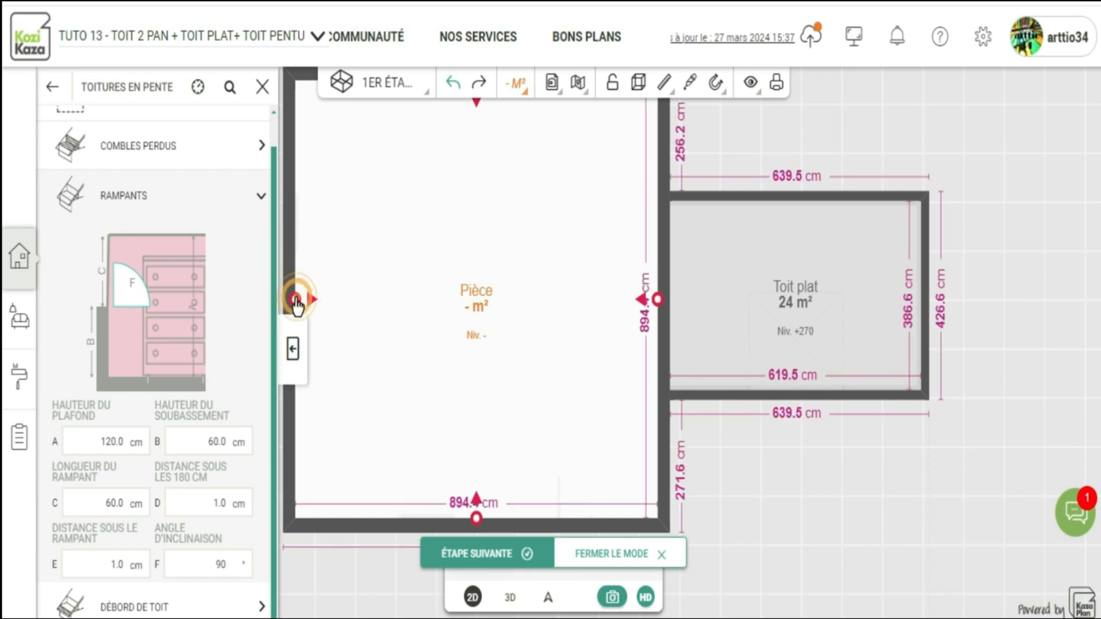
click(370, 311)
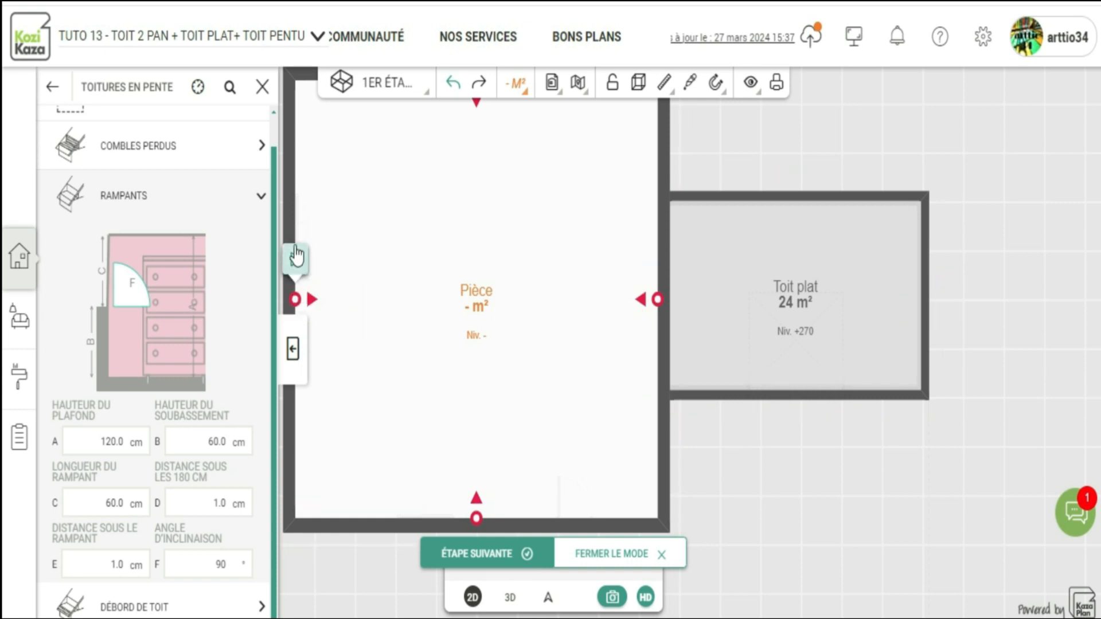
drag(299, 300, 370, 301)
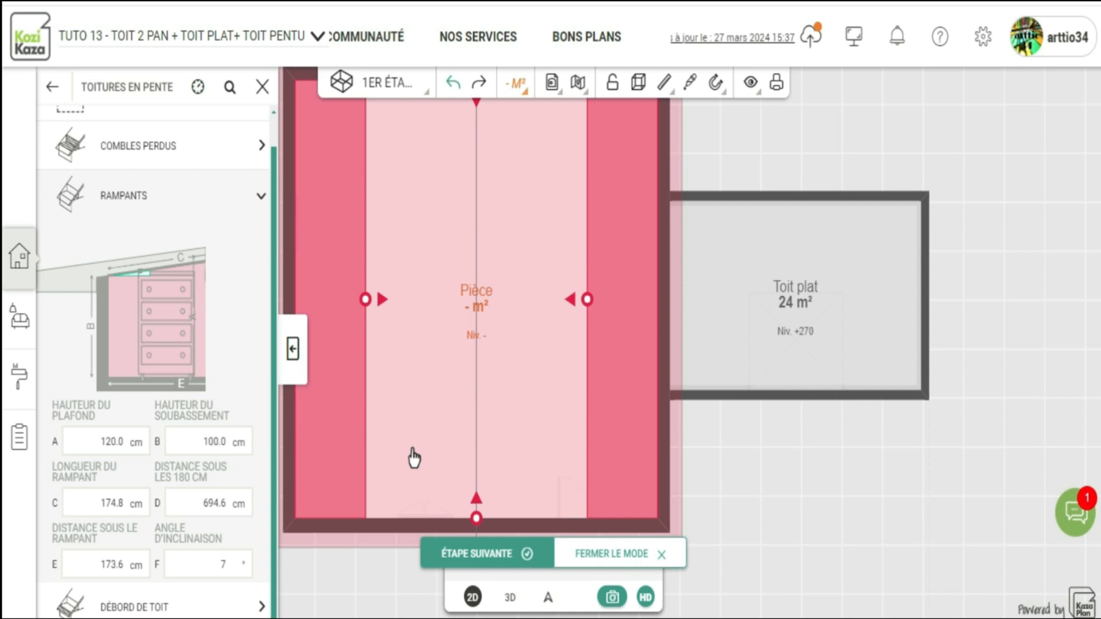
click(509, 598)
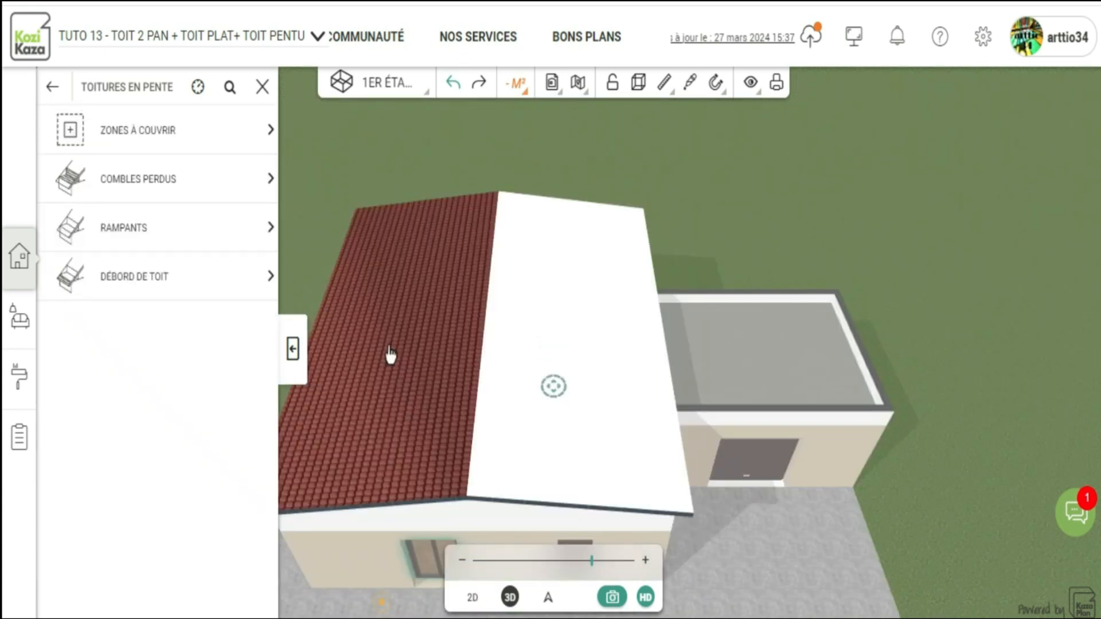
drag(390, 354, 394, 482)
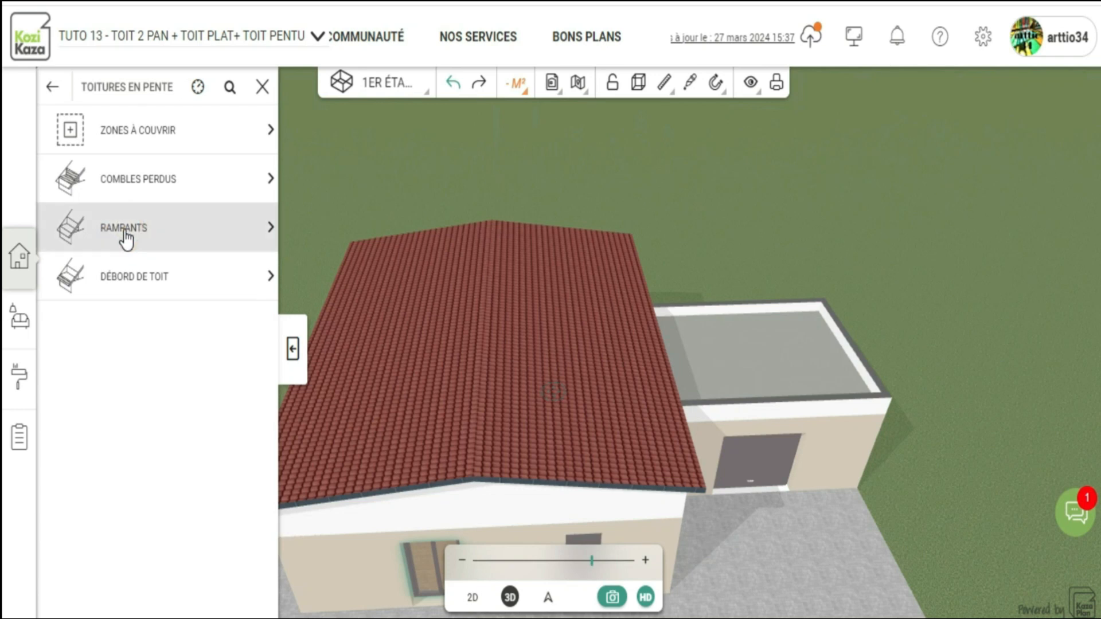
Steepen the two symmetrical slopes by reducing their depth to about 88 cm, at a 13° pitch, and check the roof in 3D
click(123, 229)
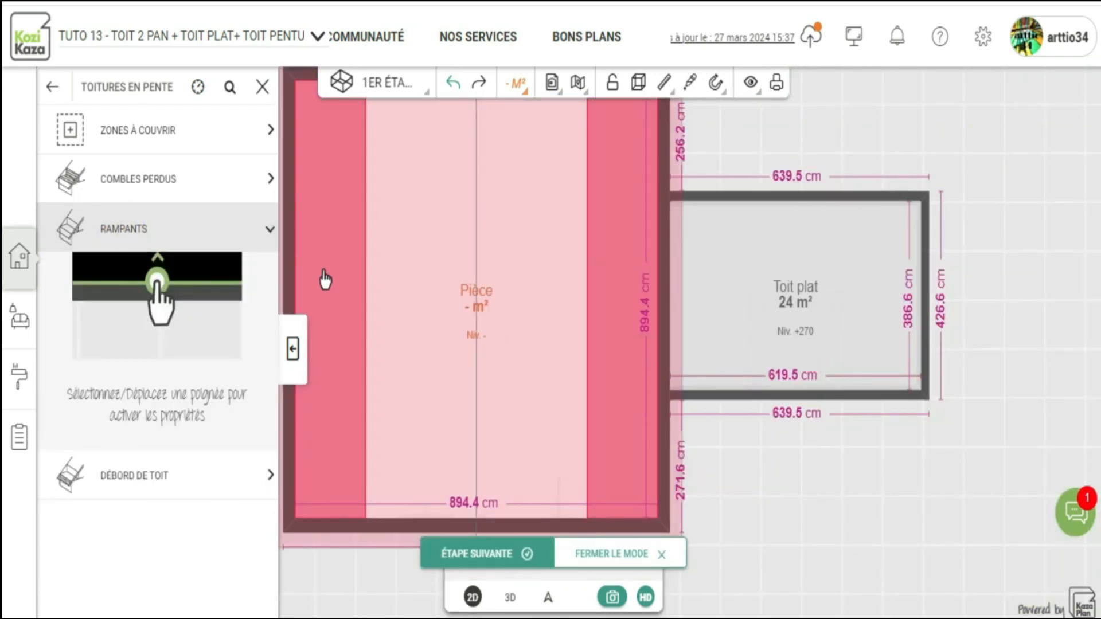
click(148, 225)
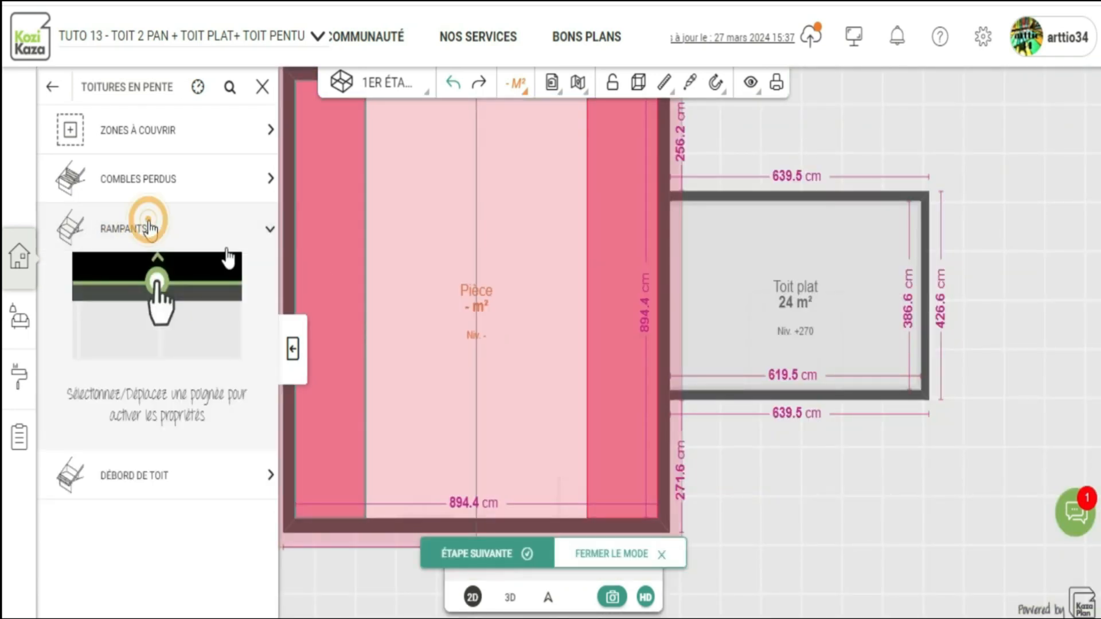
click(365, 300)
drag(365, 300, 342, 299)
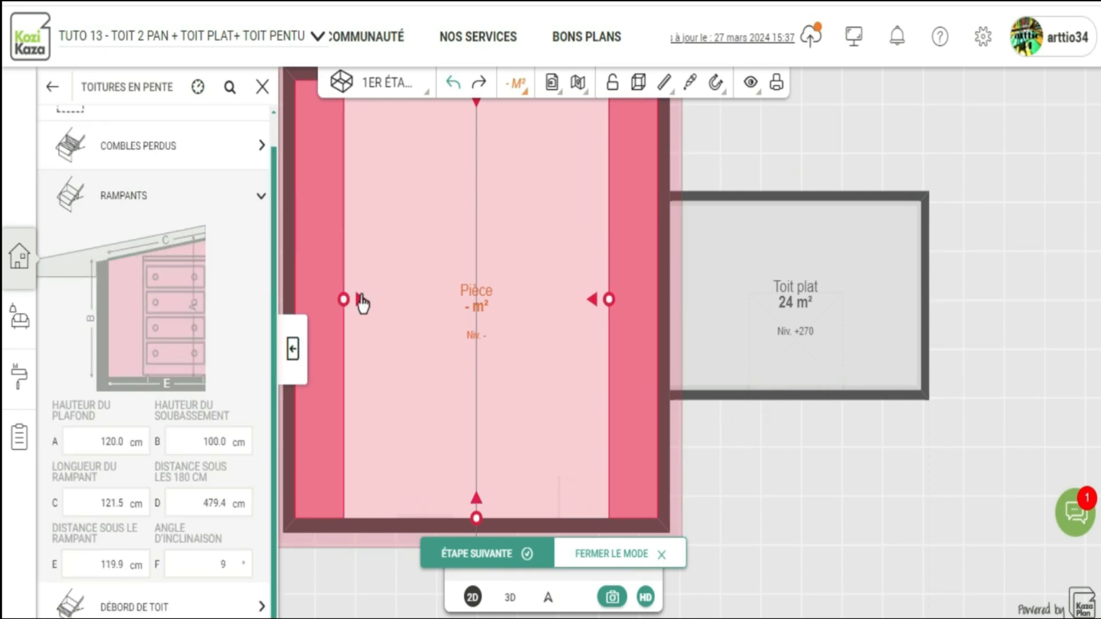
mouse_move(344, 299)
mouse_down()
mouse_move(319, 299)
mouse_move(337, 298)
mouse_up()
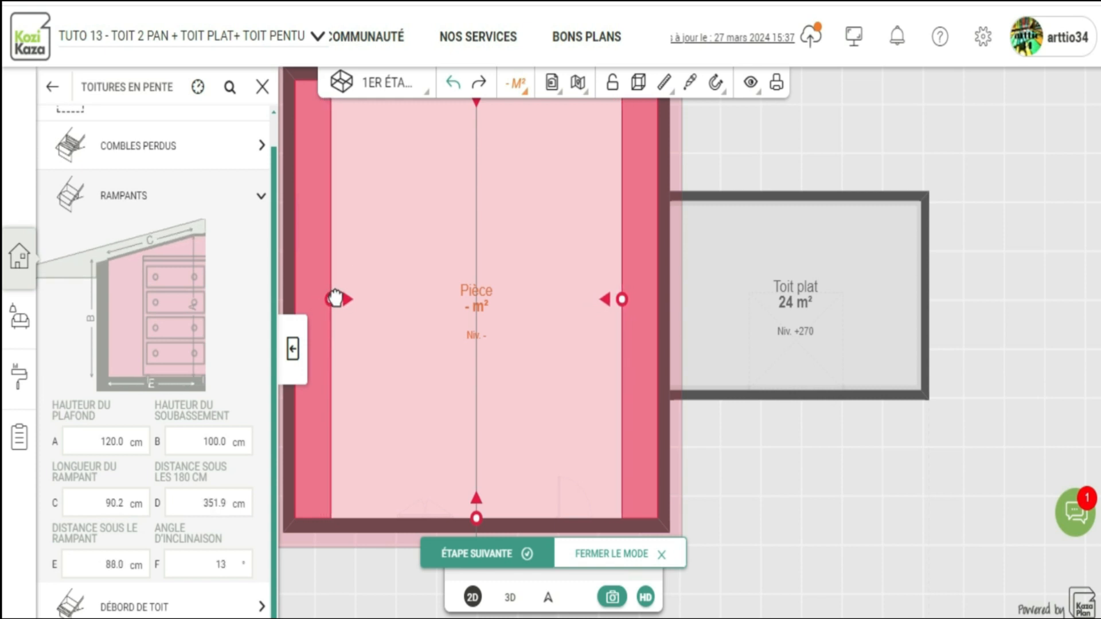
click(510, 598)
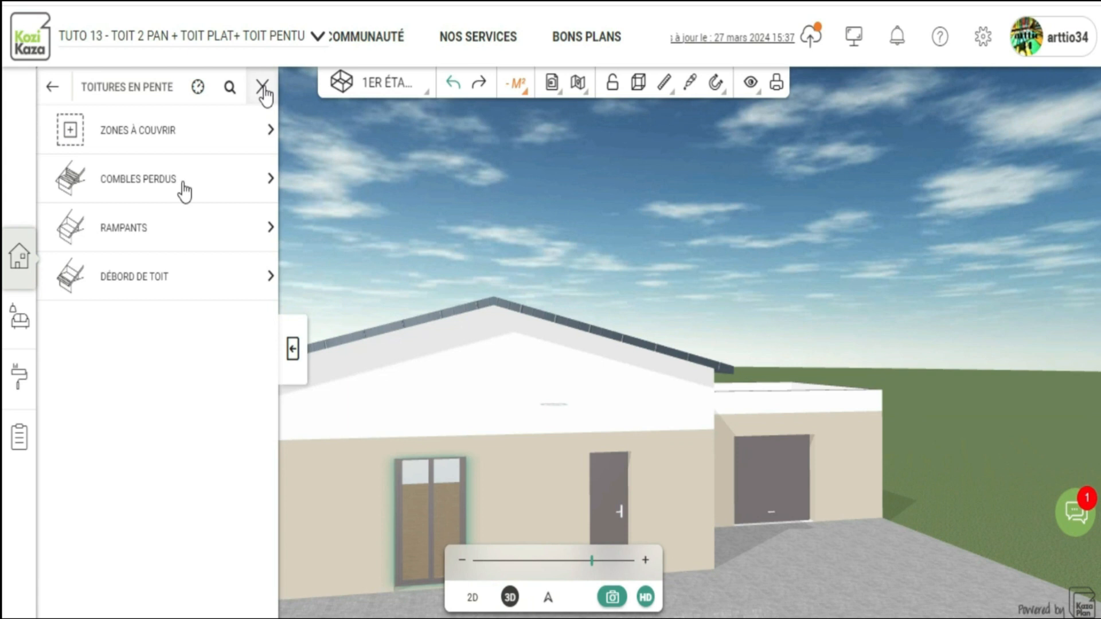
Complete the pitched roof over the main room and inspect the whole house in 3D
click(149, 237)
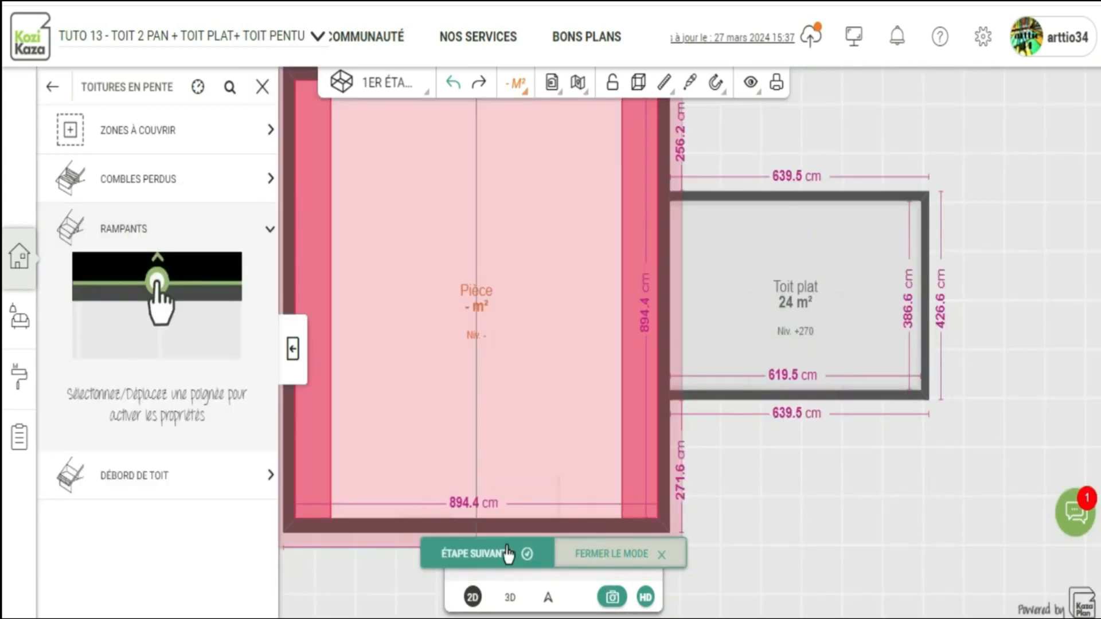
click(508, 554)
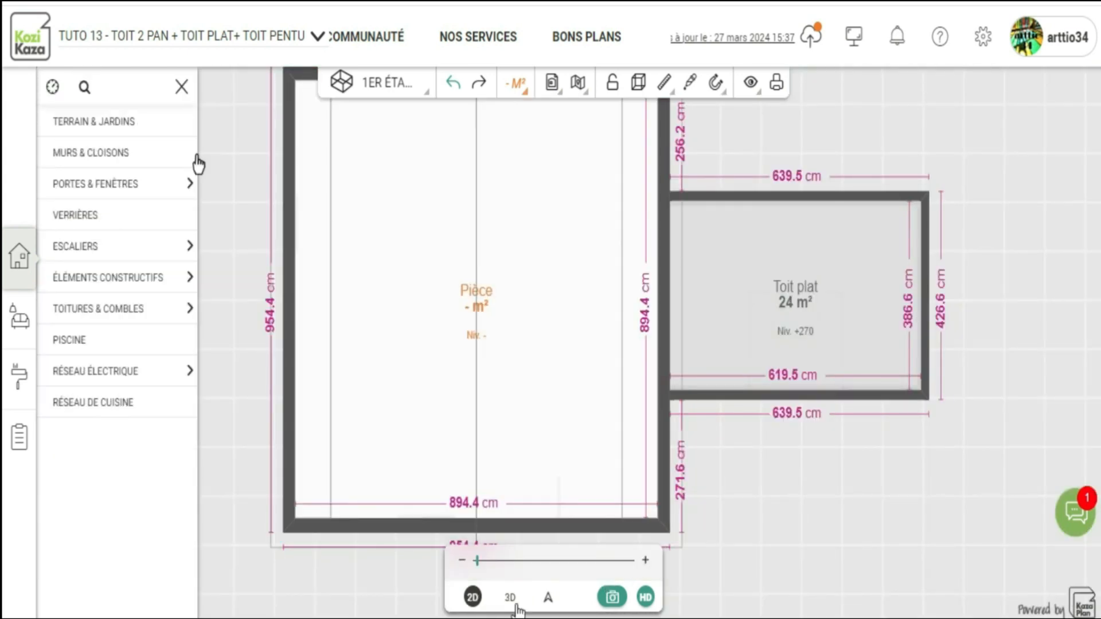
click(181, 87)
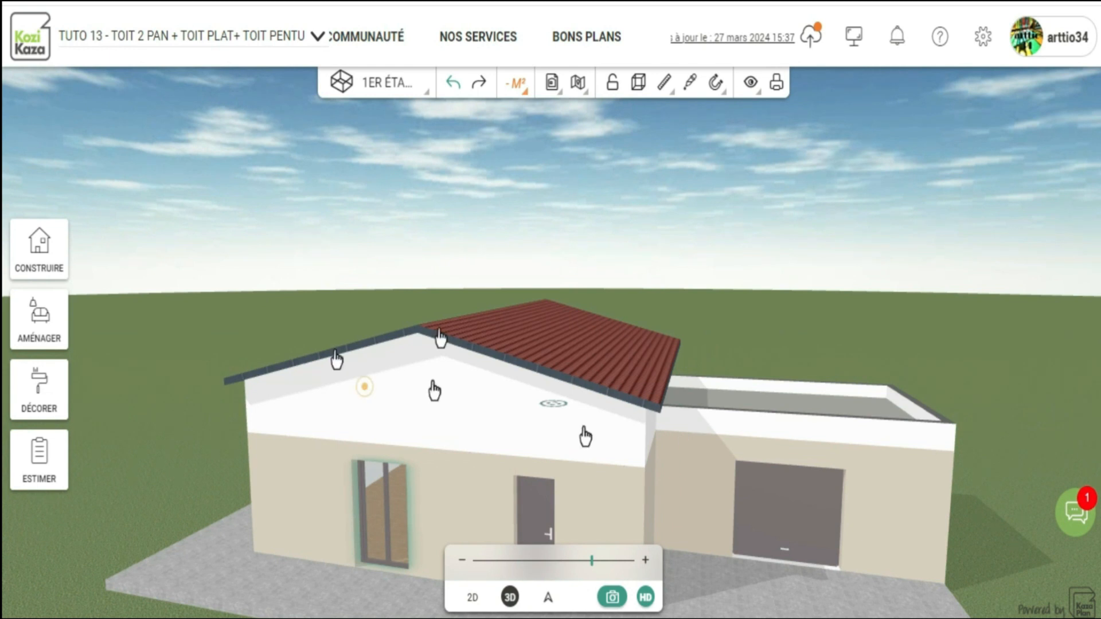
drag(440, 338, 479, 341)
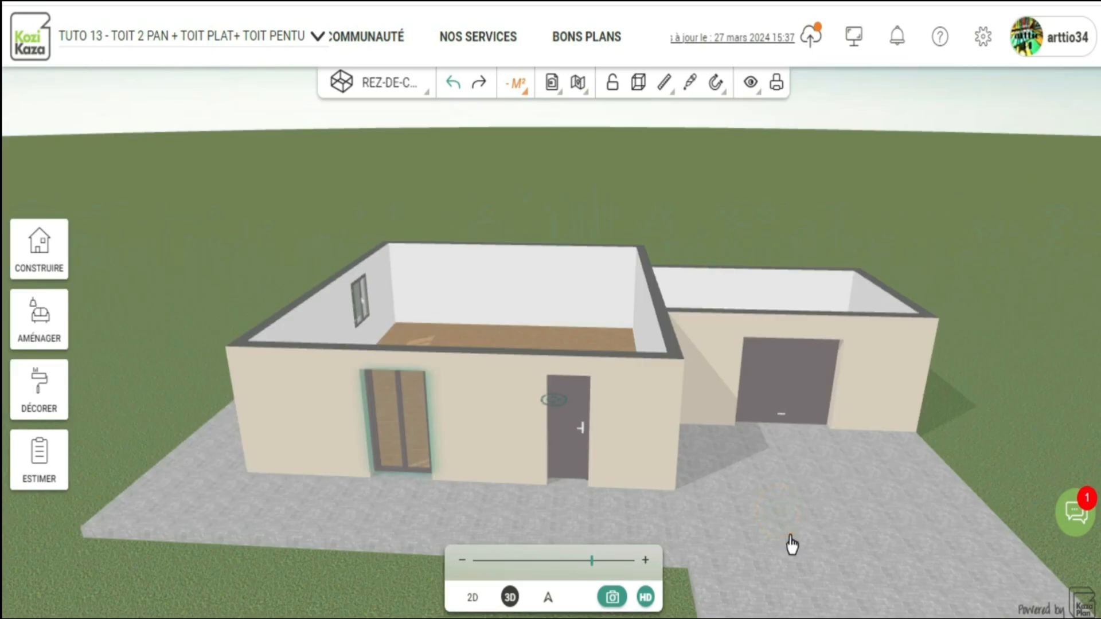
Add a complete floor above the ground floor of the roofless house, duplicating the façade walls but not the doors, windows and openings
drag(792, 543, 758, 352)
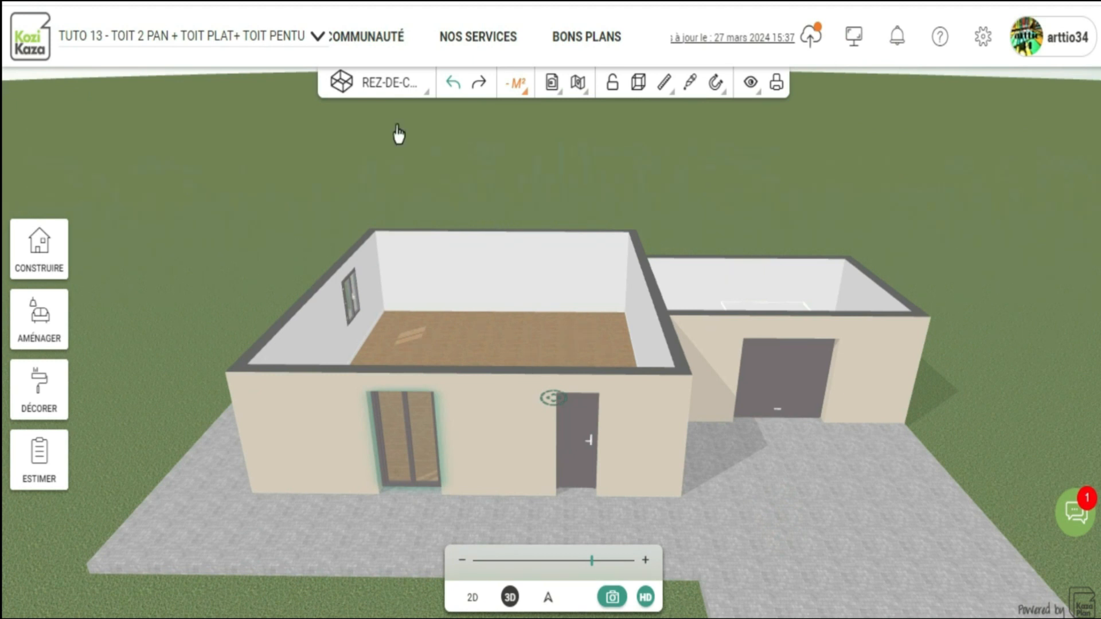
click(374, 86)
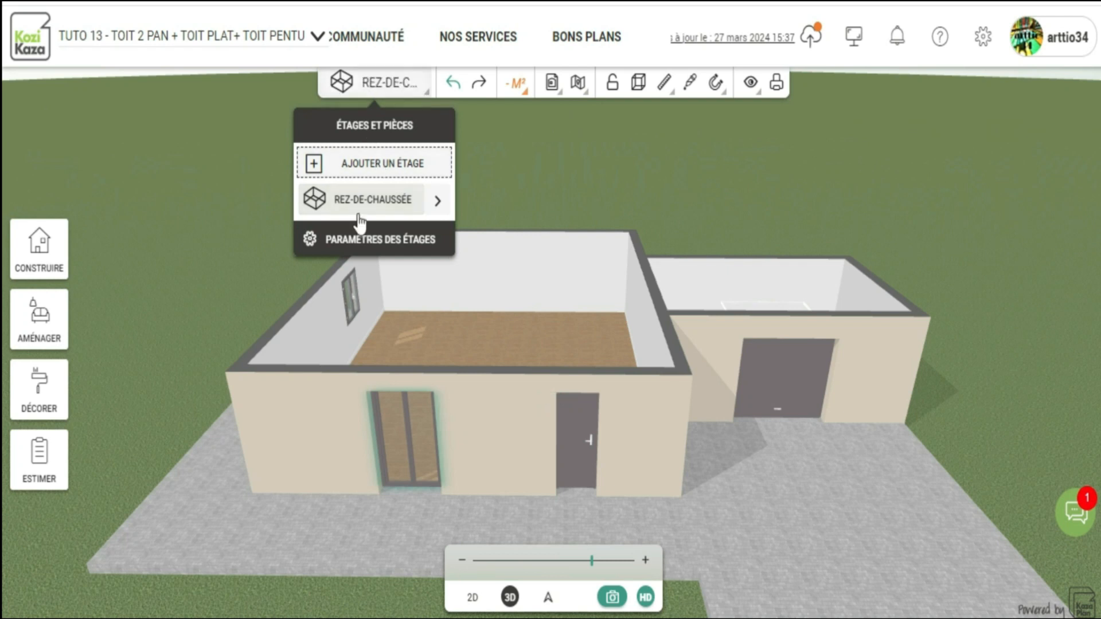
click(373, 166)
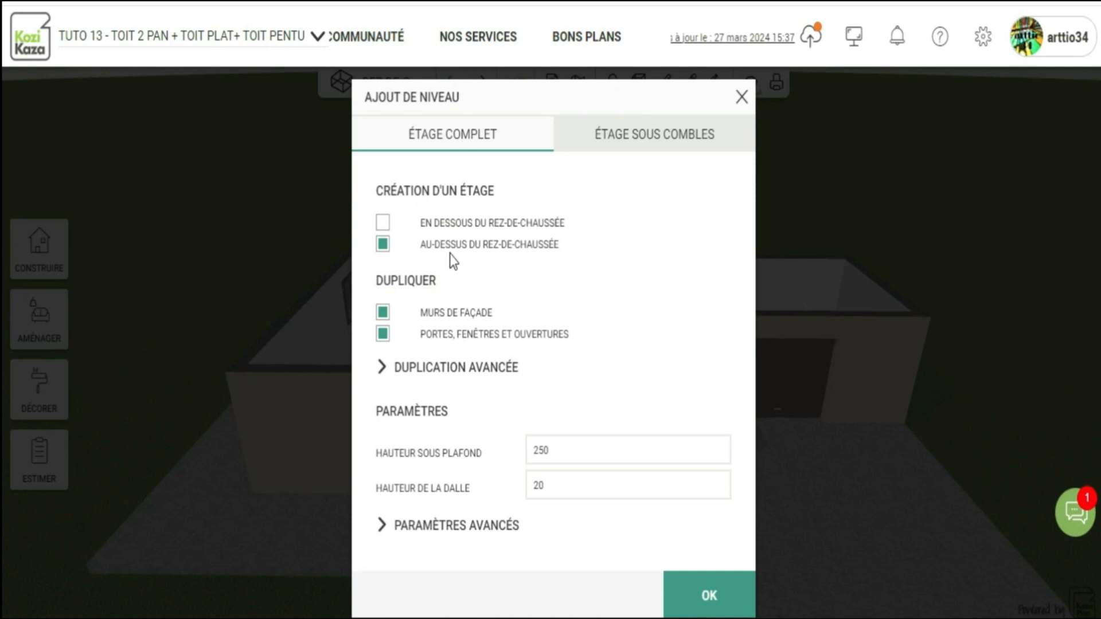
click(381, 335)
click(718, 603)
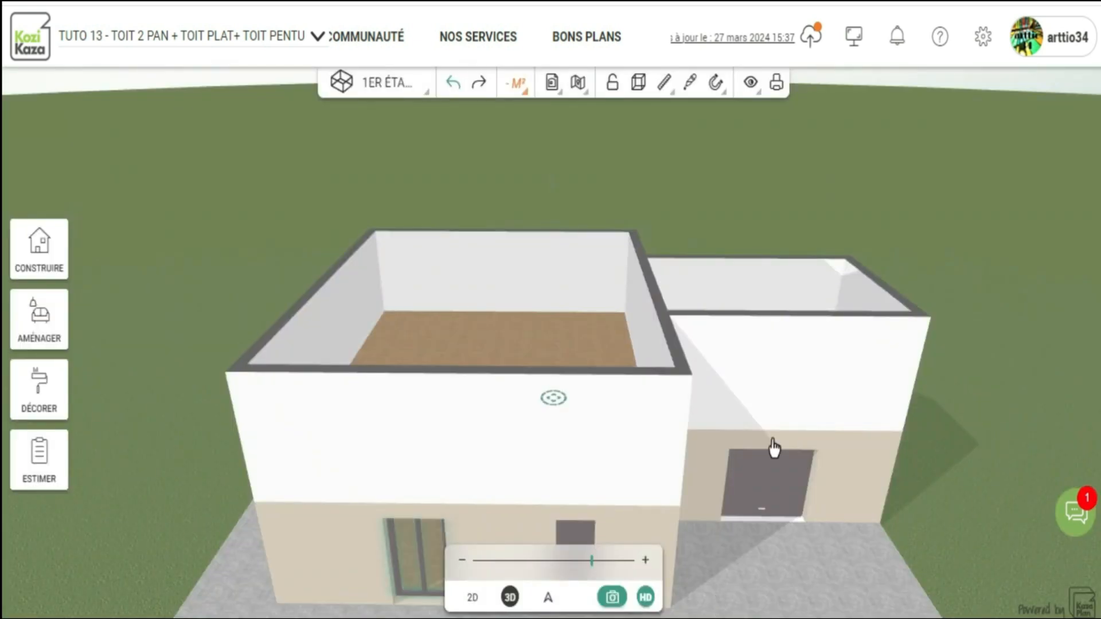
click(774, 437)
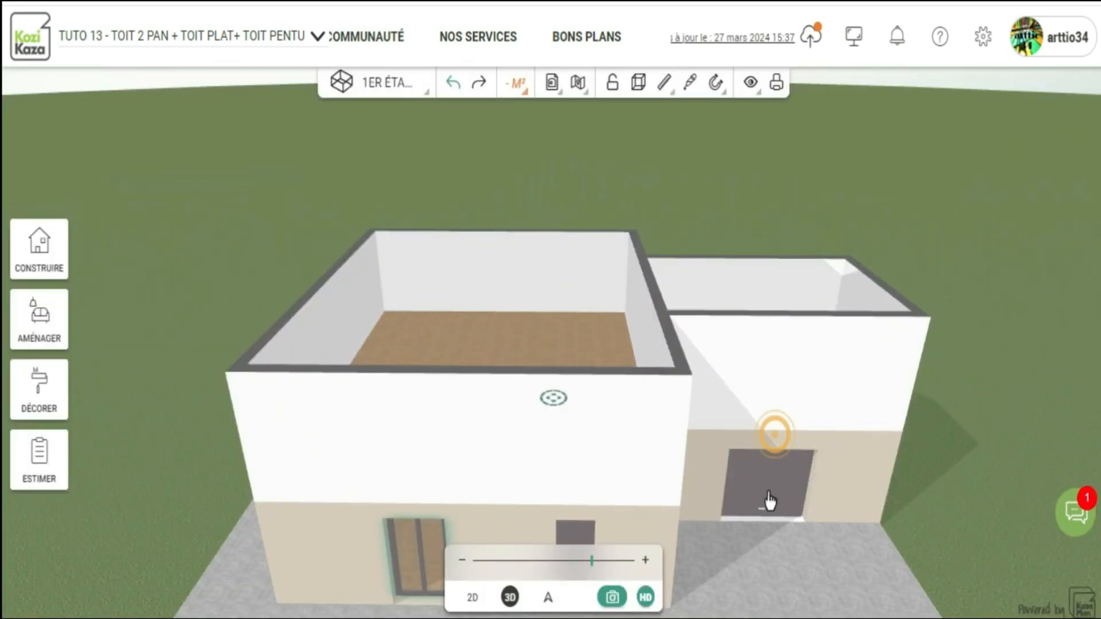
Start a pitched roof in plan view, assign the room above the garage to a new zone 2, and reselect zone 1 for the main room
click(473, 598)
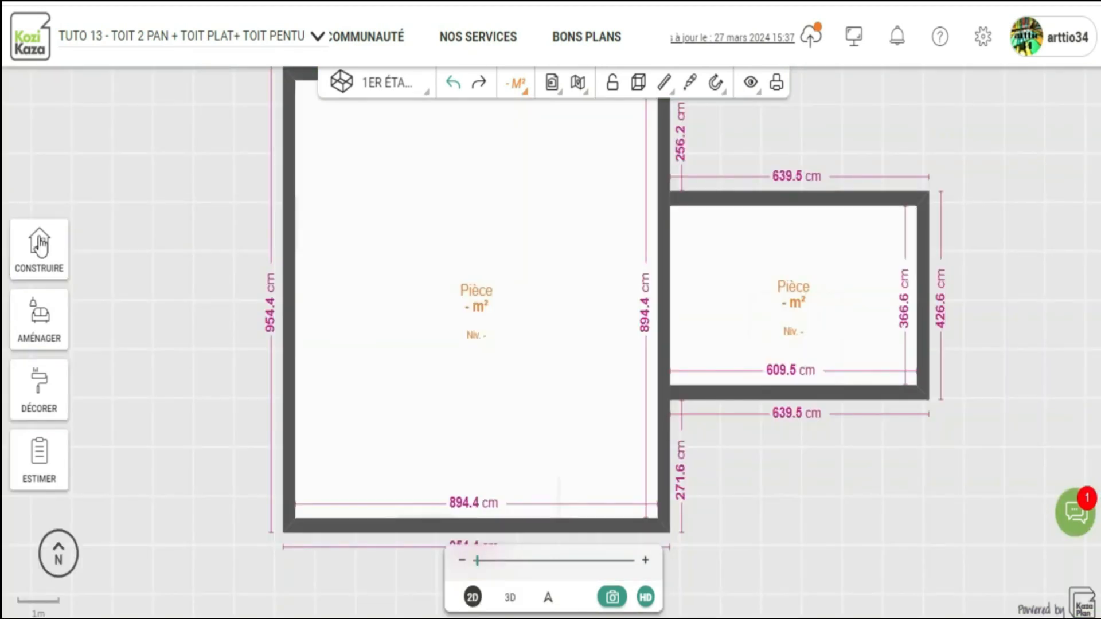
click(43, 251)
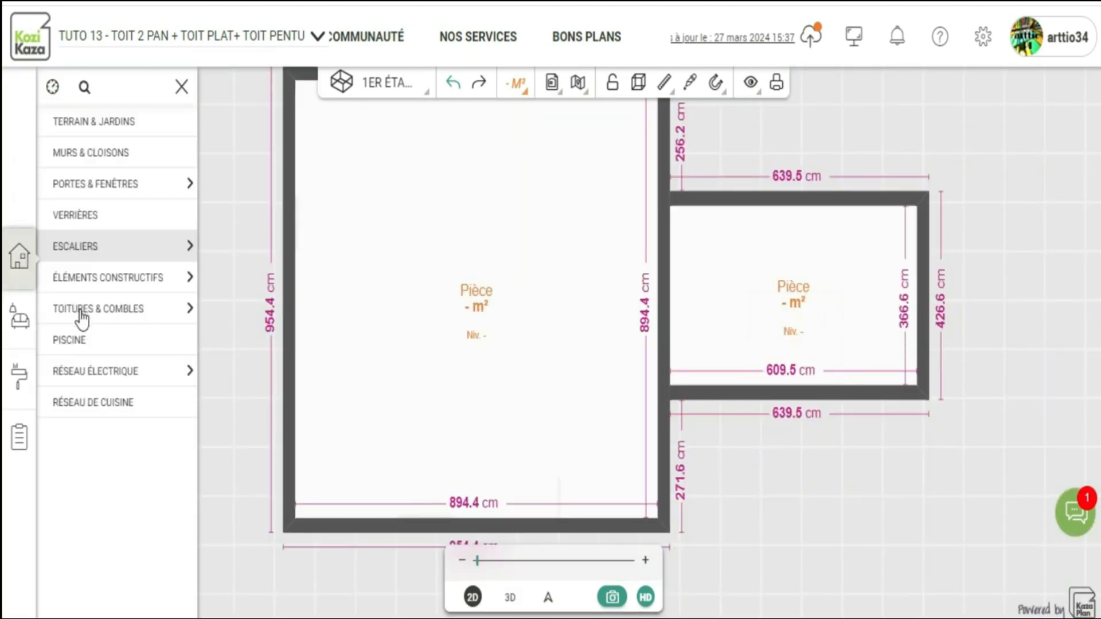
click(82, 313)
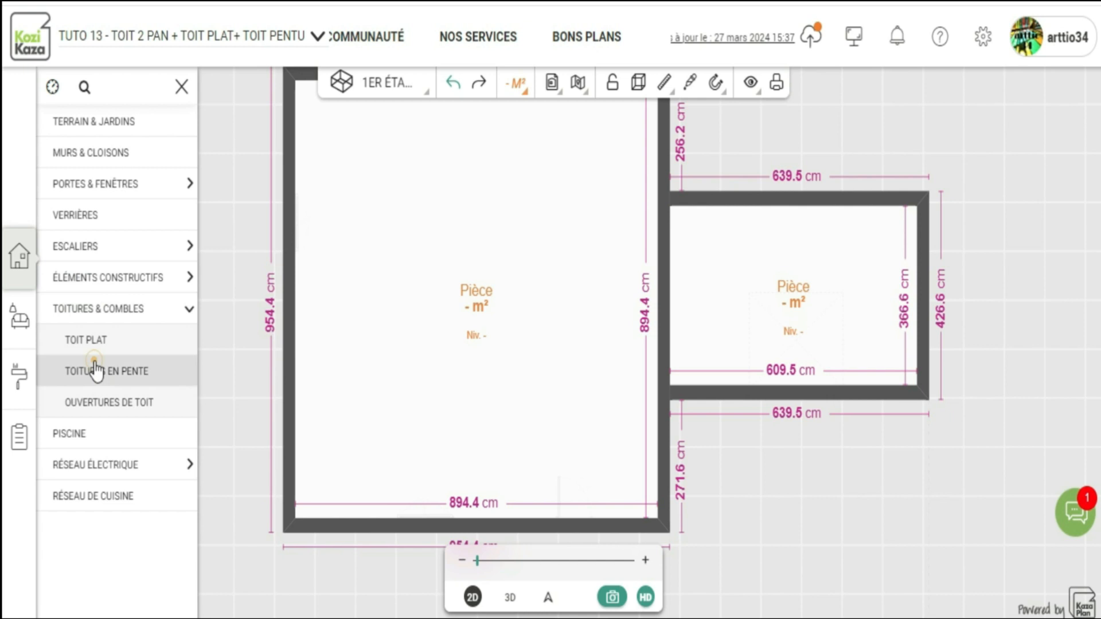
click(124, 373)
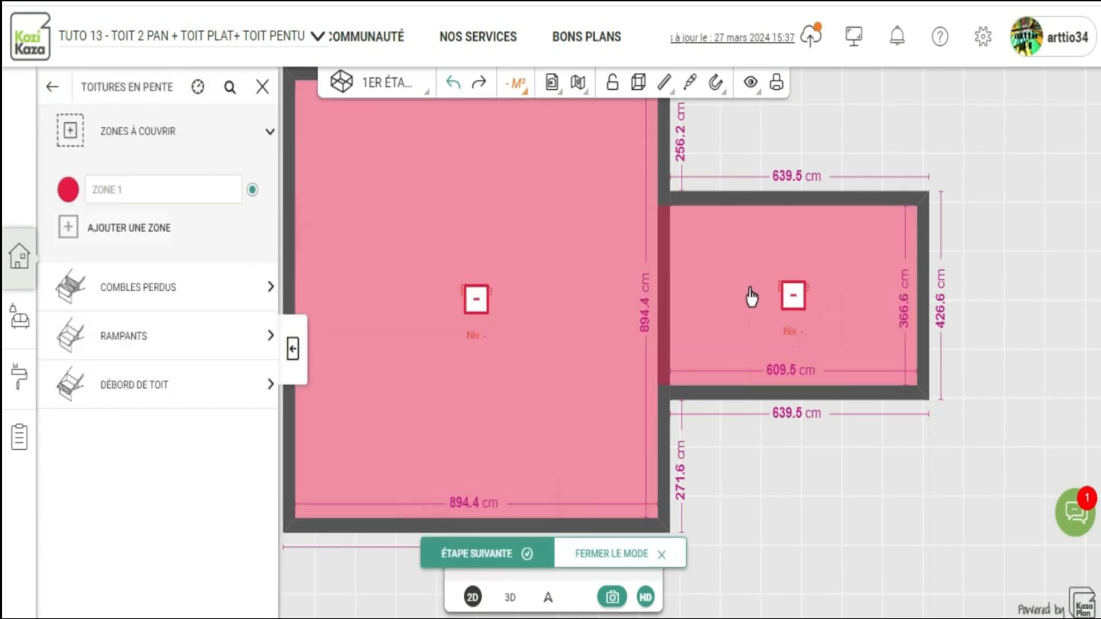
click(115, 227)
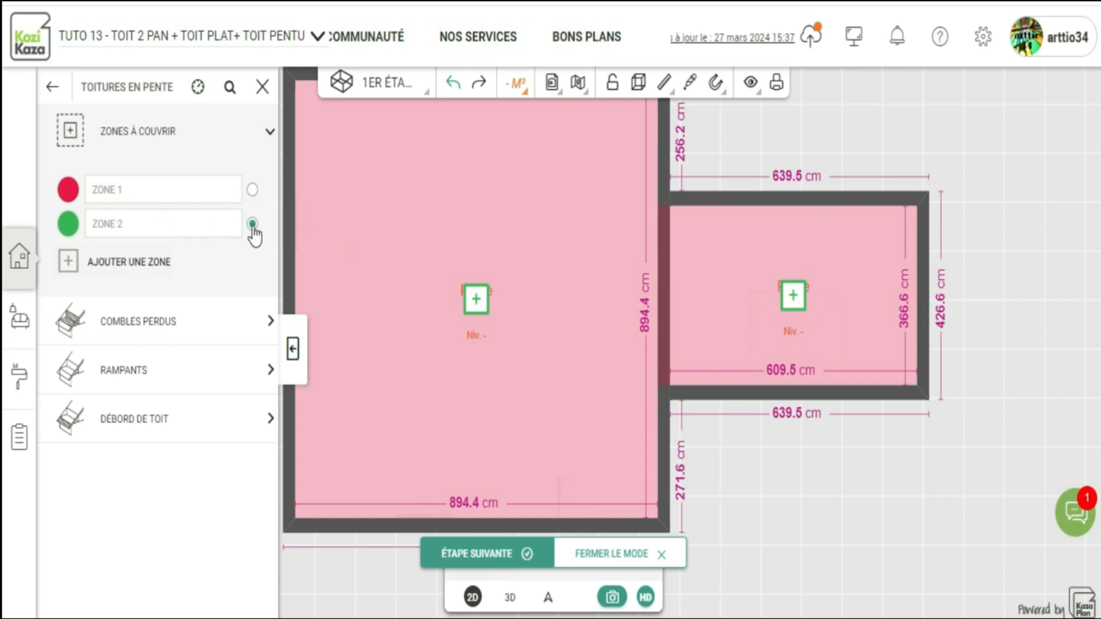
click(794, 298)
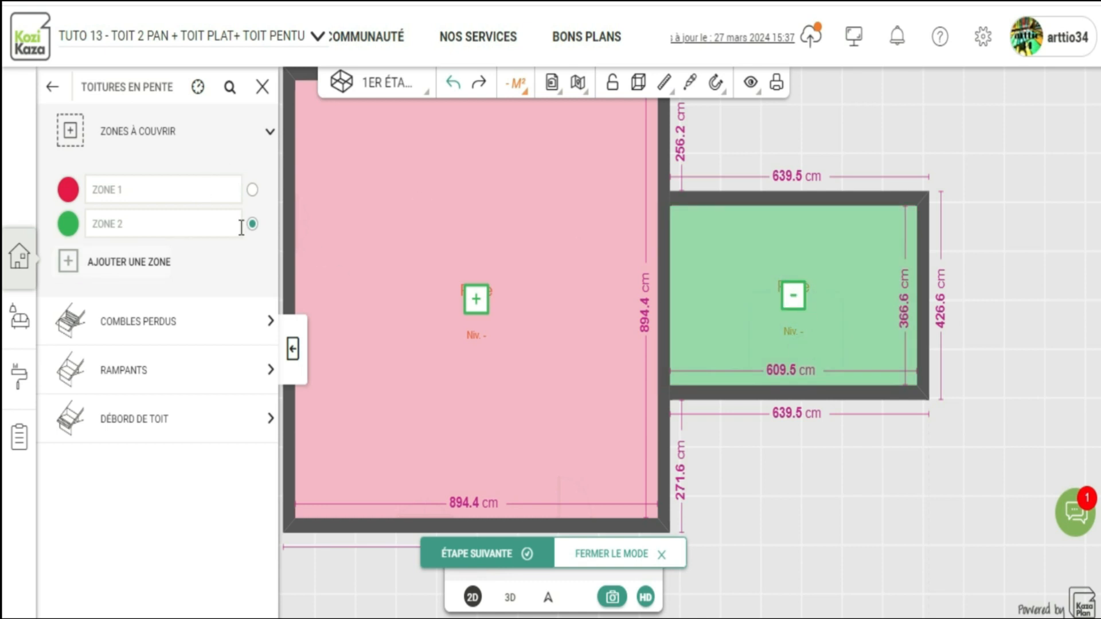
click(253, 191)
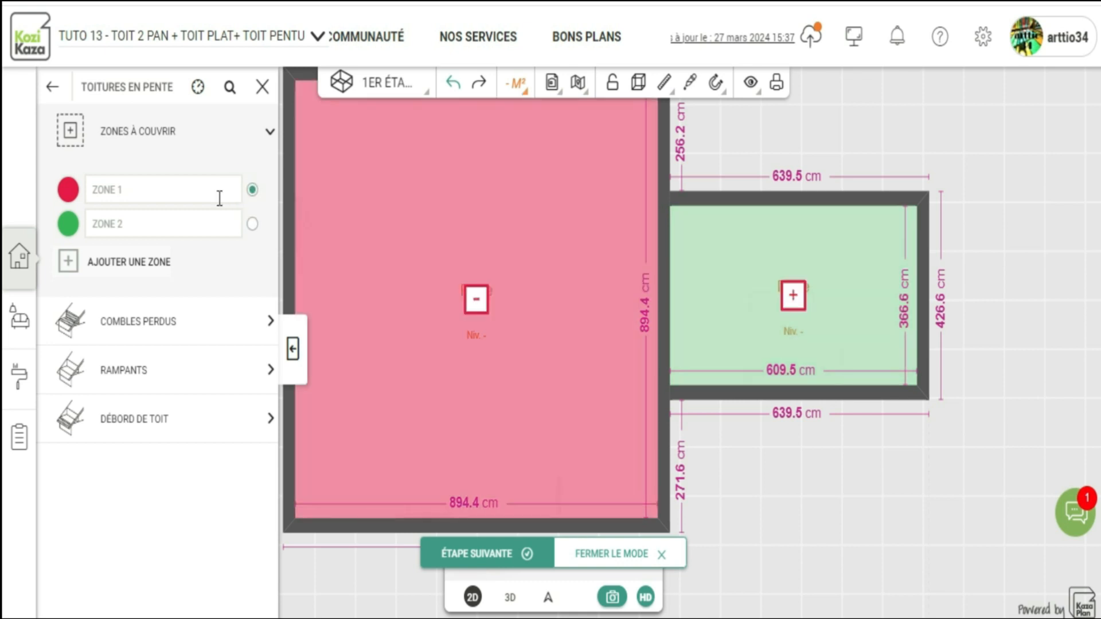
For zone 1's slope on the main room's left-hand wall, set the ceiling height to 120 cm, base wall height to 60 cm and inclination to 14°
click(177, 377)
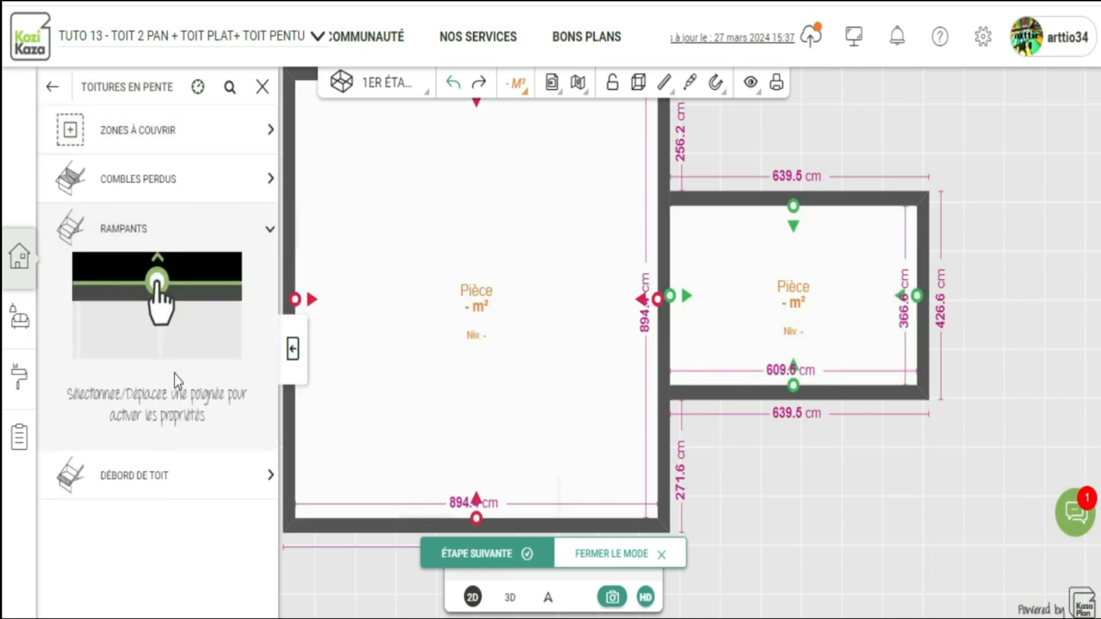
click(294, 300)
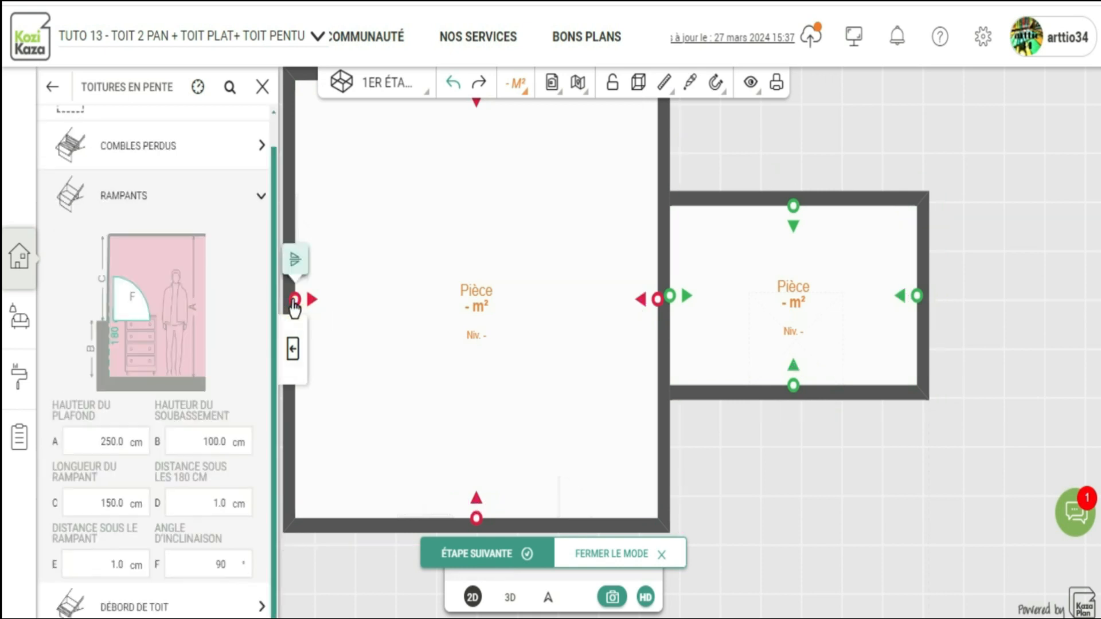
click(124, 441)
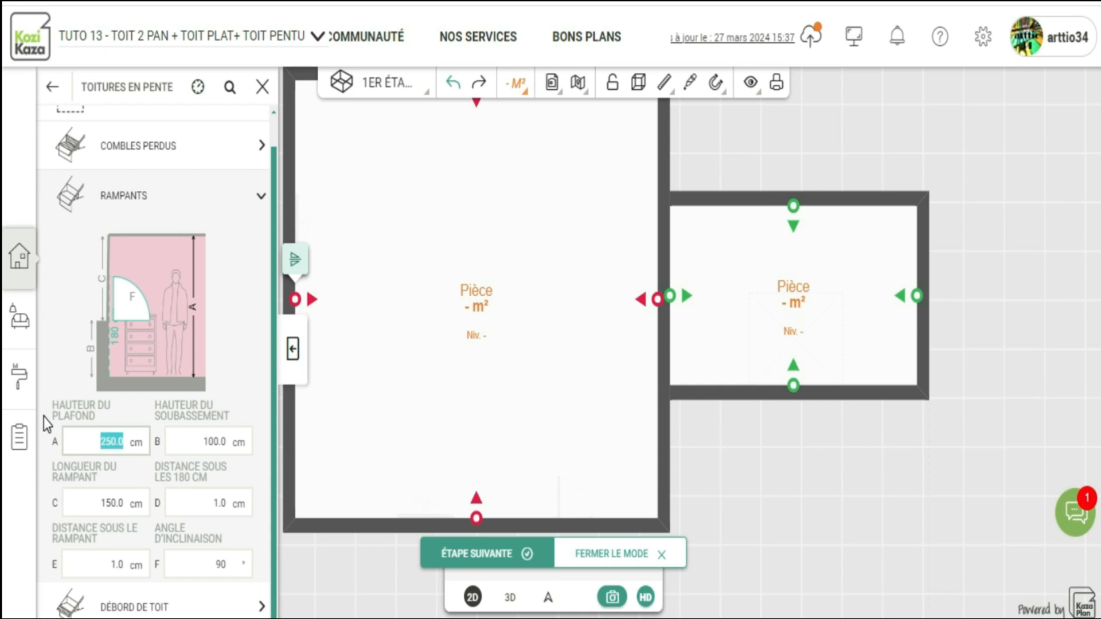
text(120)
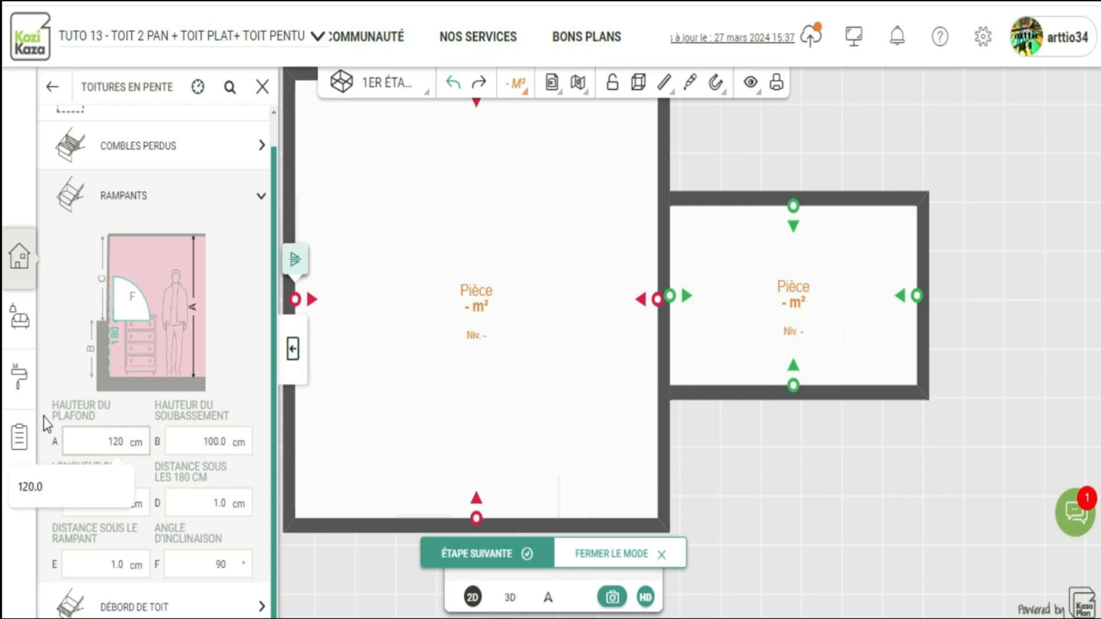
click(224, 440)
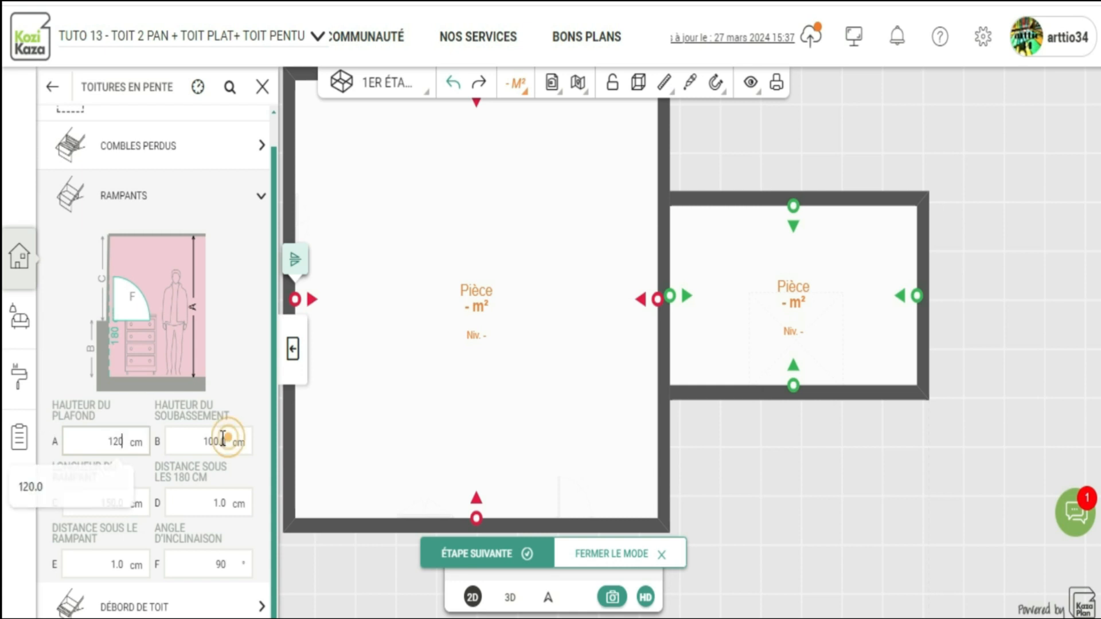
text(60)
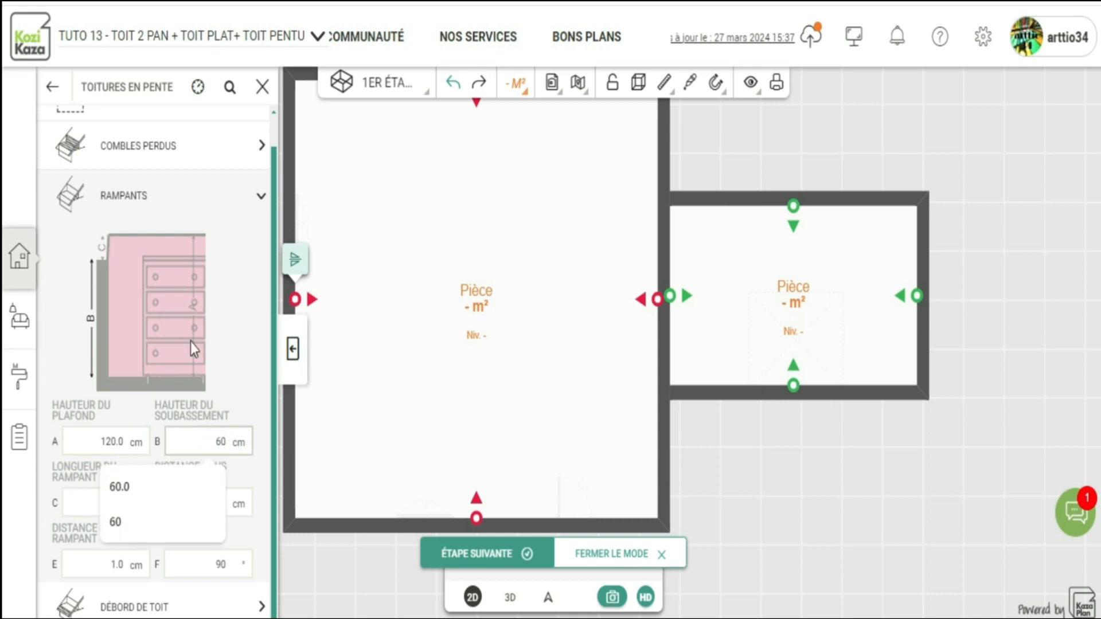
click(229, 308)
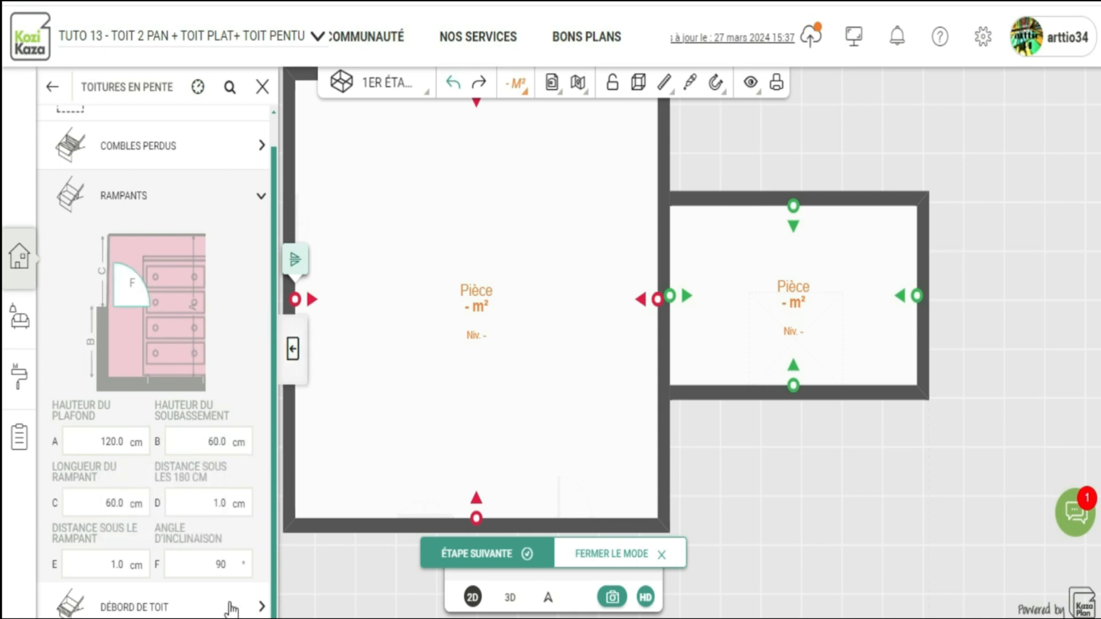
click(229, 565)
text(14)
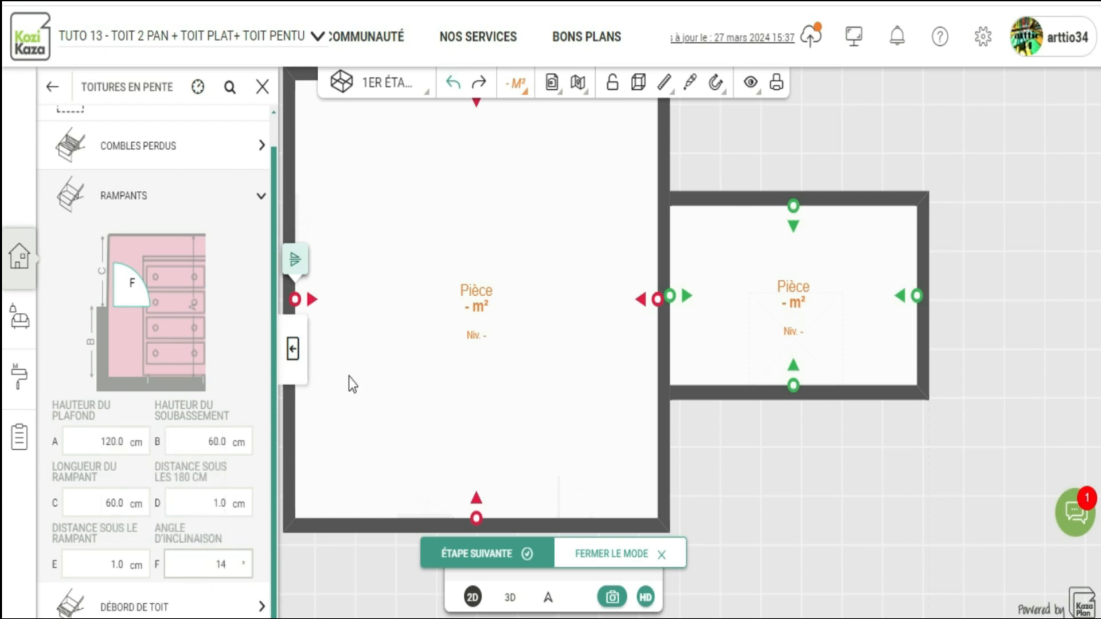
click(308, 562)
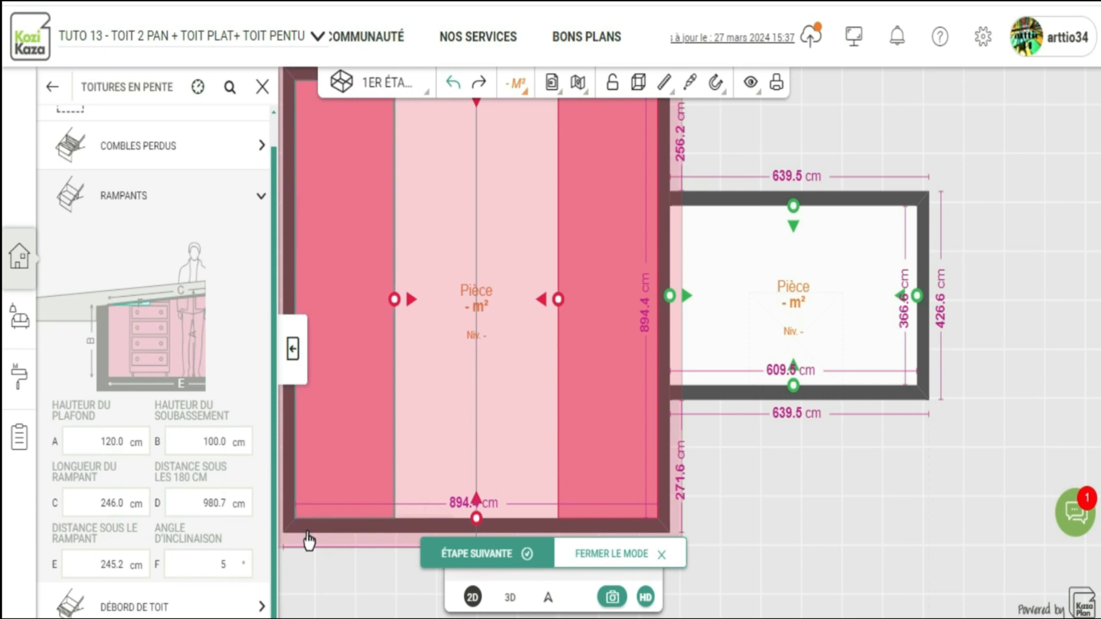
Set the inclination of zone 1's slope to 14° again, restore its base wall height to 60 cm, and check the roof in 3D
click(228, 562)
drag(228, 560, 188, 558)
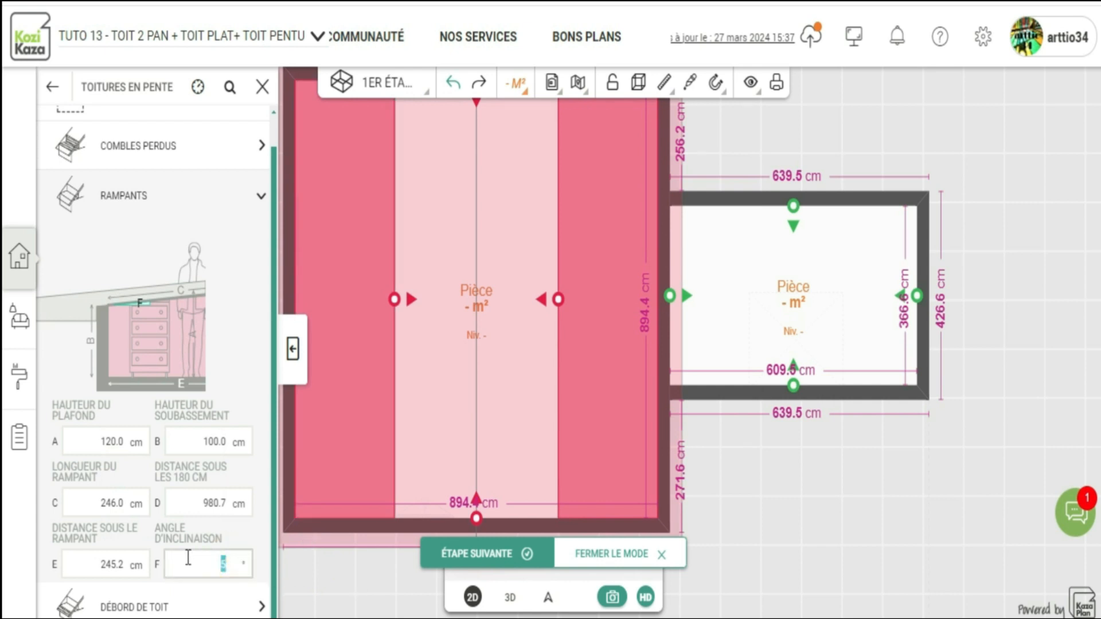
text(14)
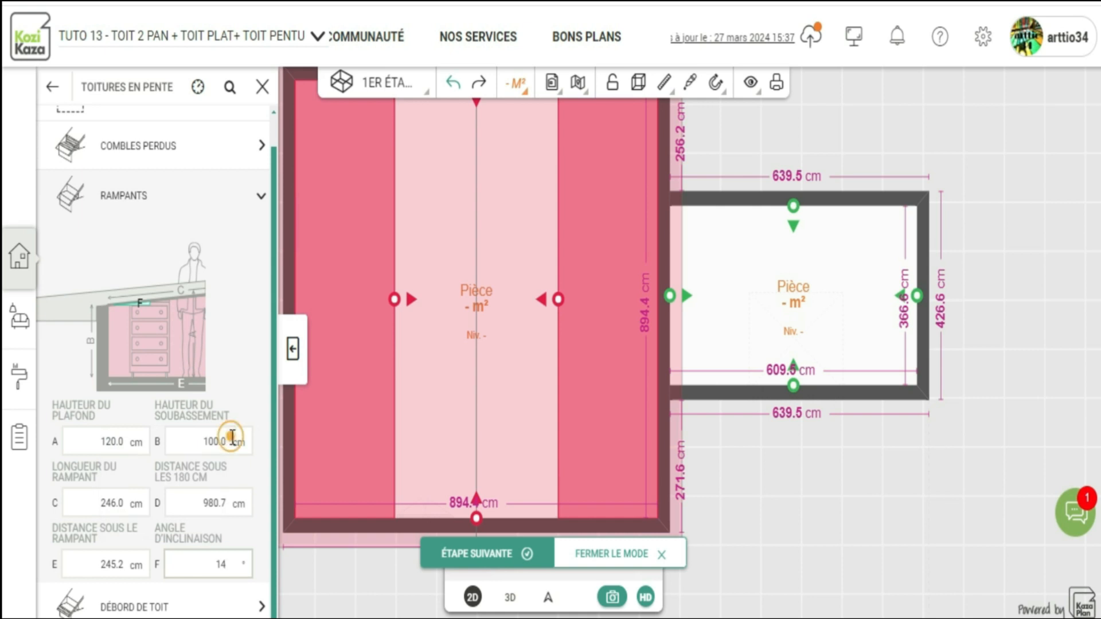
drag(223, 440, 179, 437)
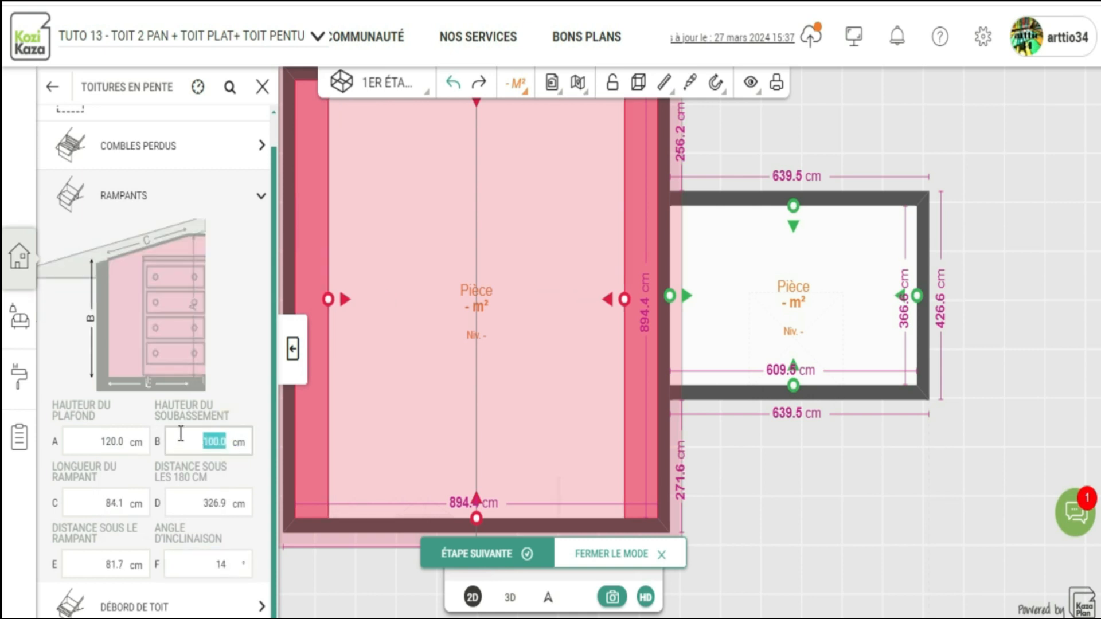
text(6)
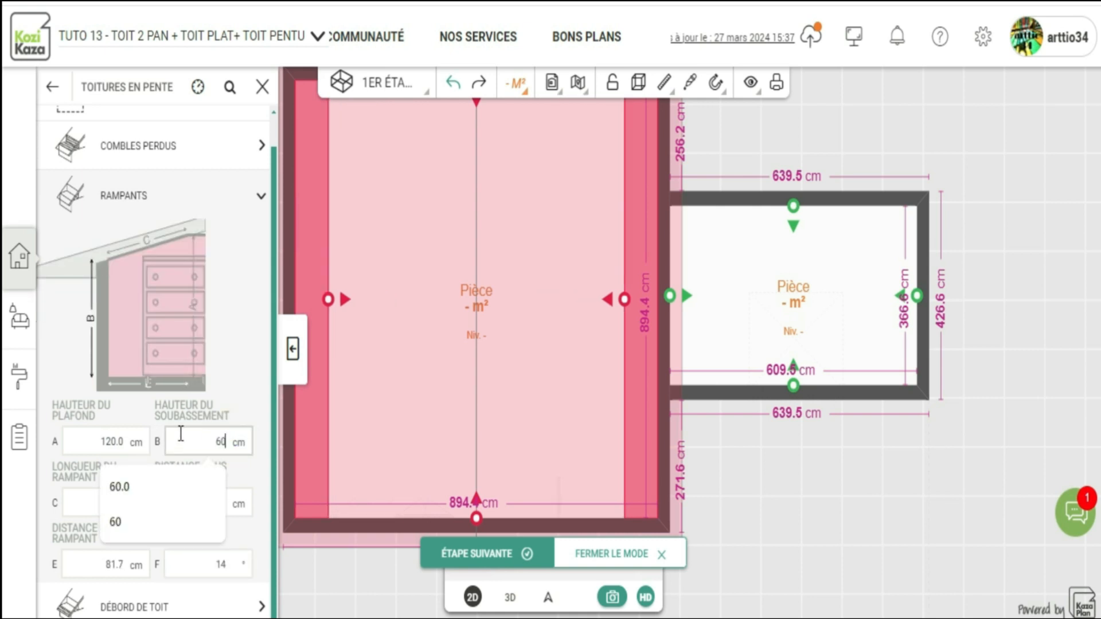
text(0)
click(226, 340)
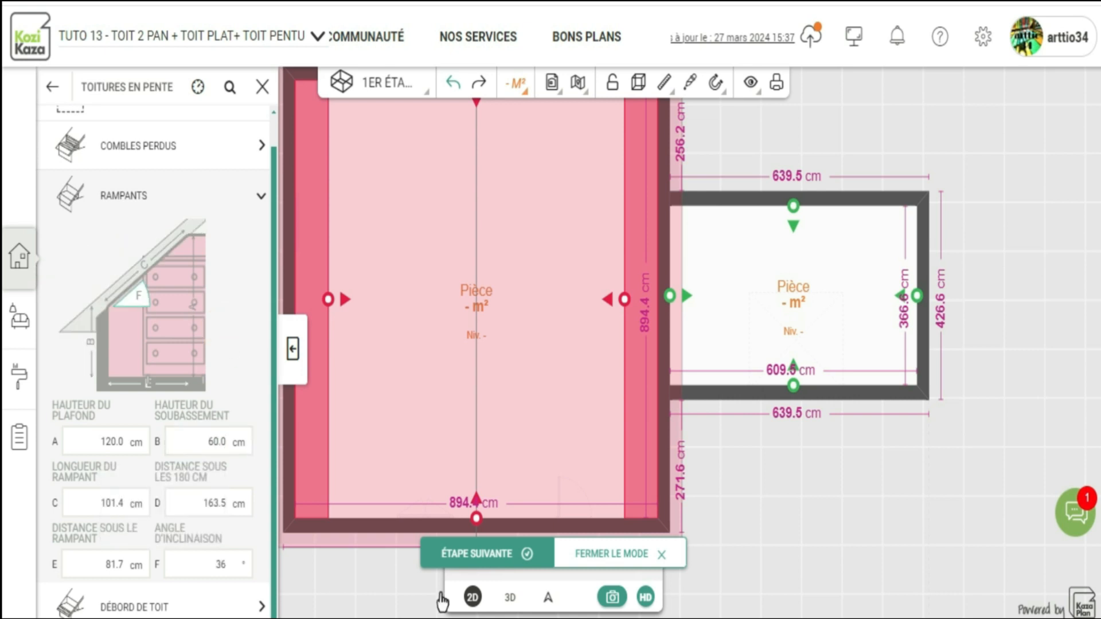
click(509, 598)
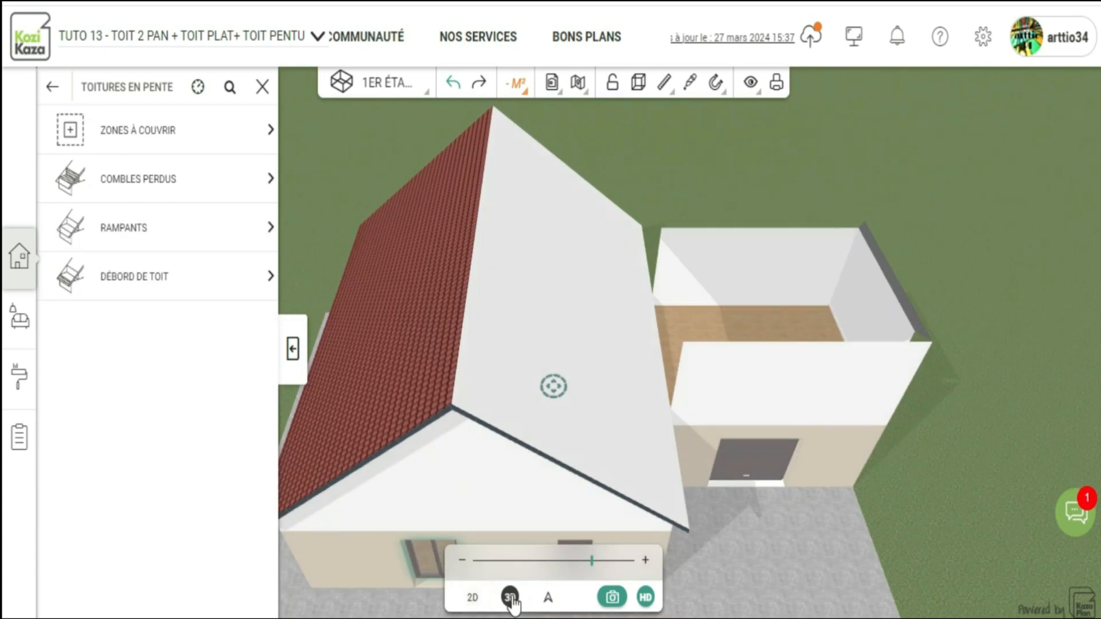
drag(409, 524, 406, 498)
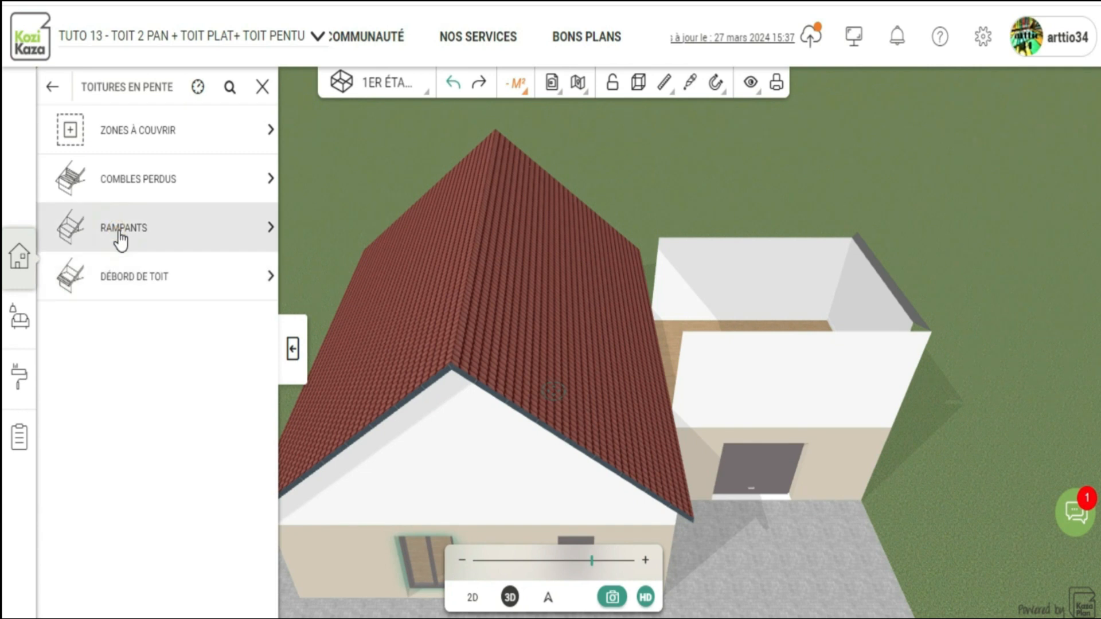
Return to the plan, make zone 2 above the garage the active roof zone, and go back to editing slopes
click(120, 235)
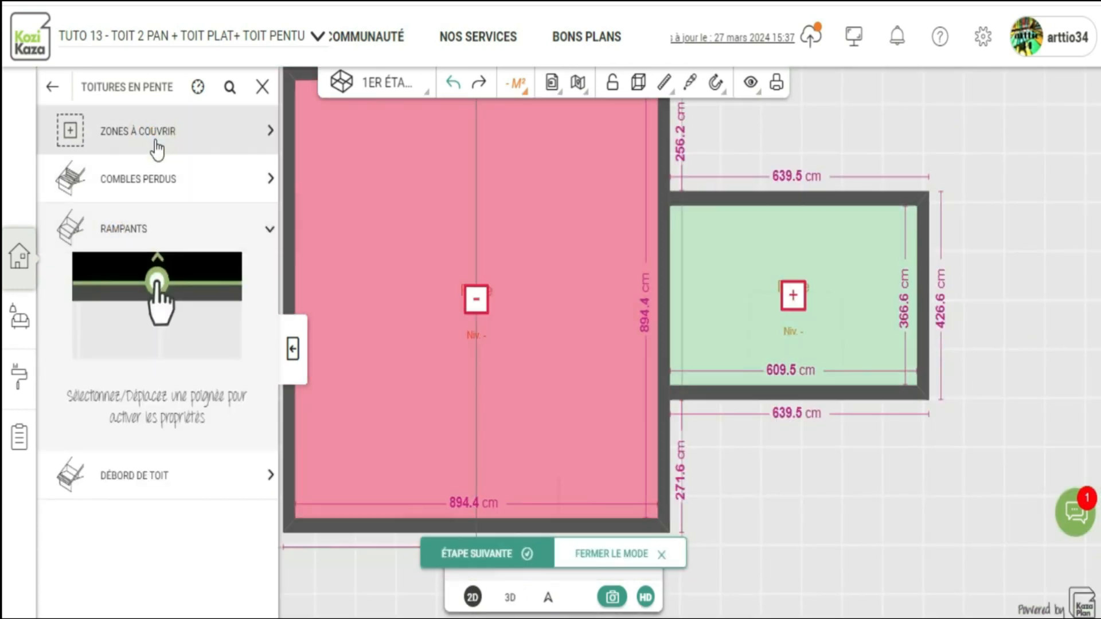
click(238, 146)
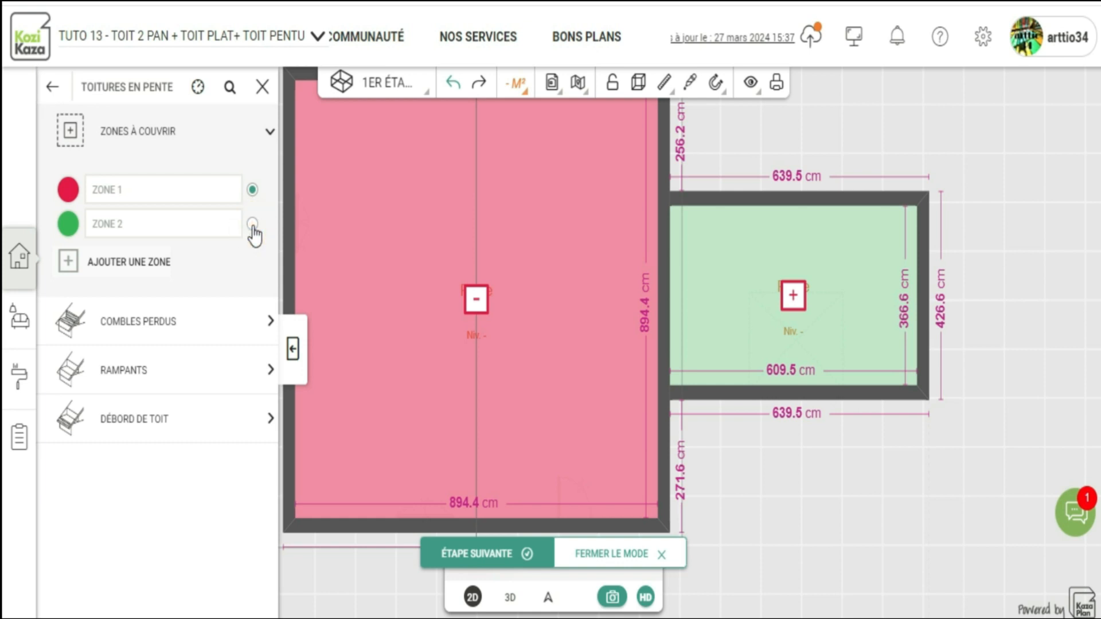
click(252, 225)
click(195, 369)
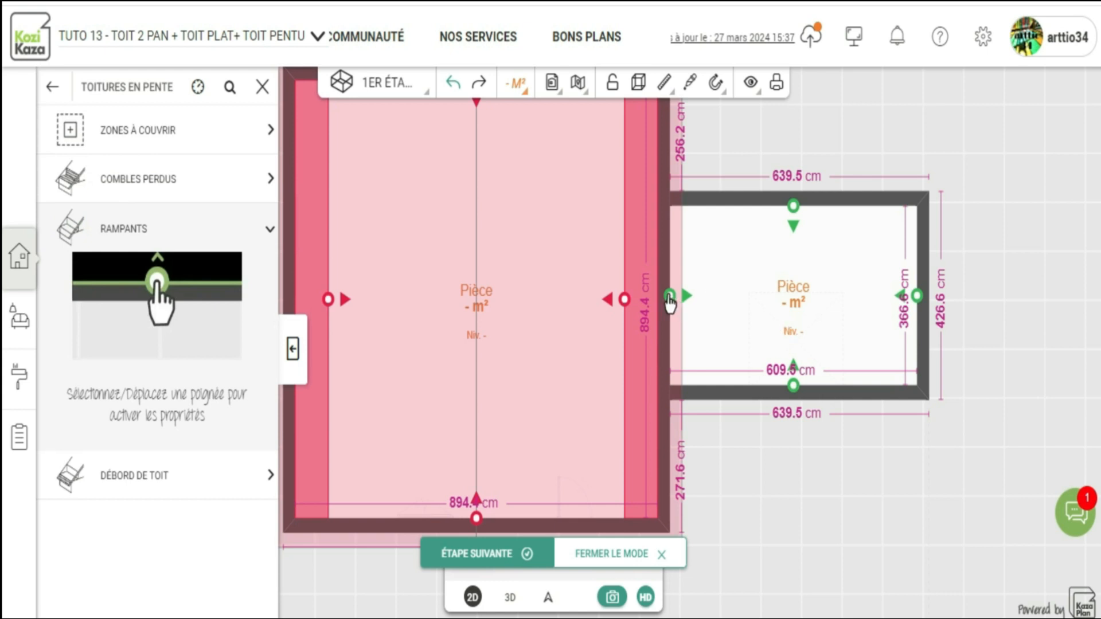
Give zone 2's slope on the wall shared with the main room a 120 cm ceiling, 50 cm base wall and 14° inclination, and inspect it in 3D
click(669, 297)
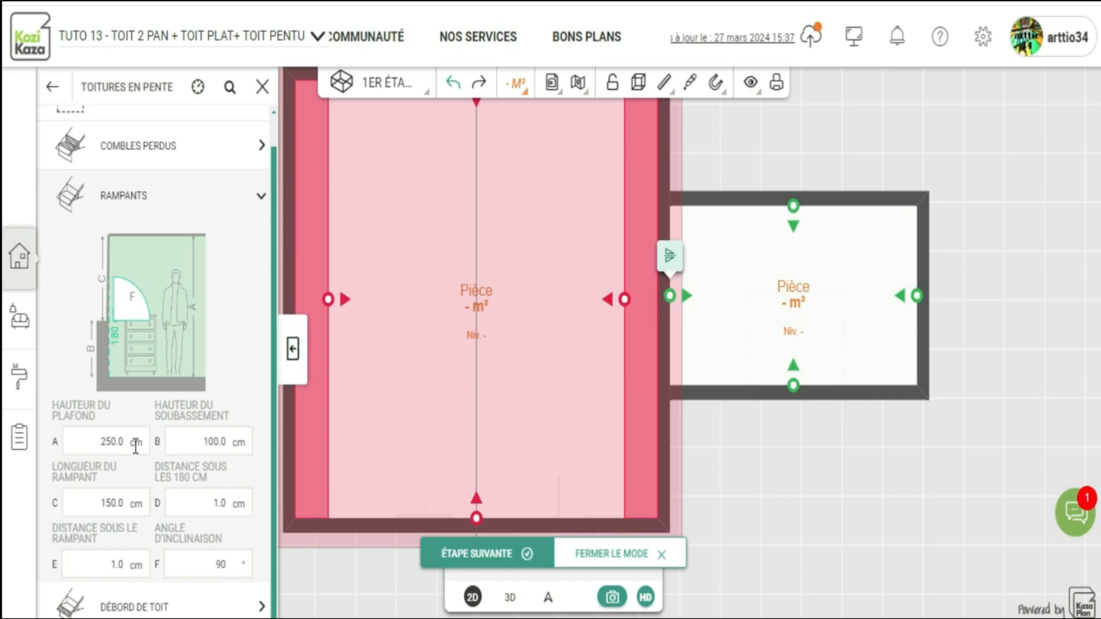
drag(127, 441, 35, 436)
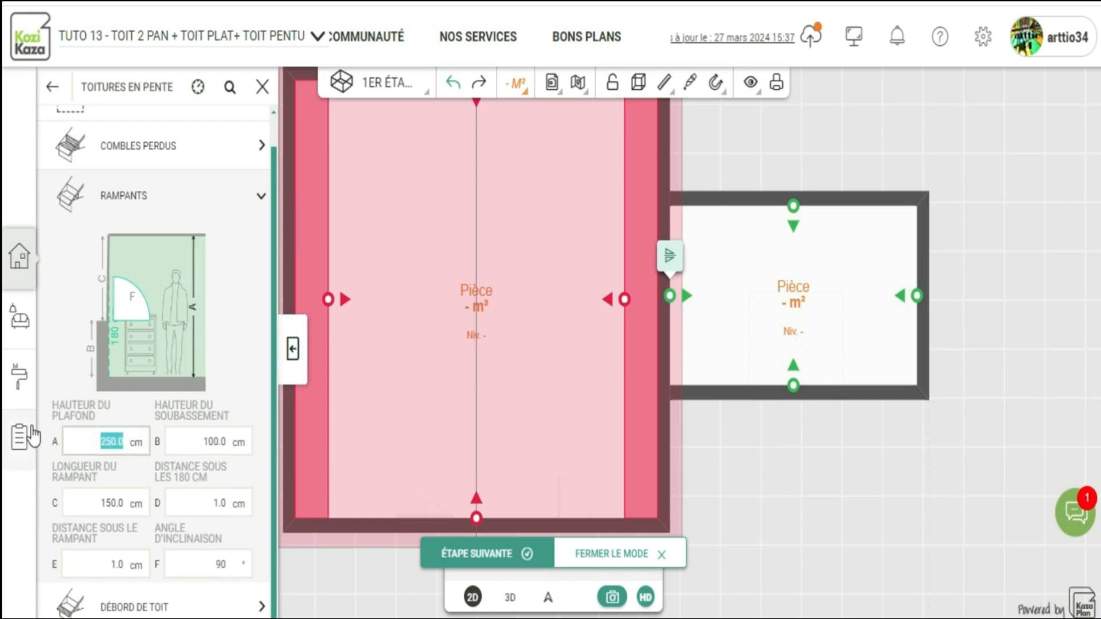
text(120)
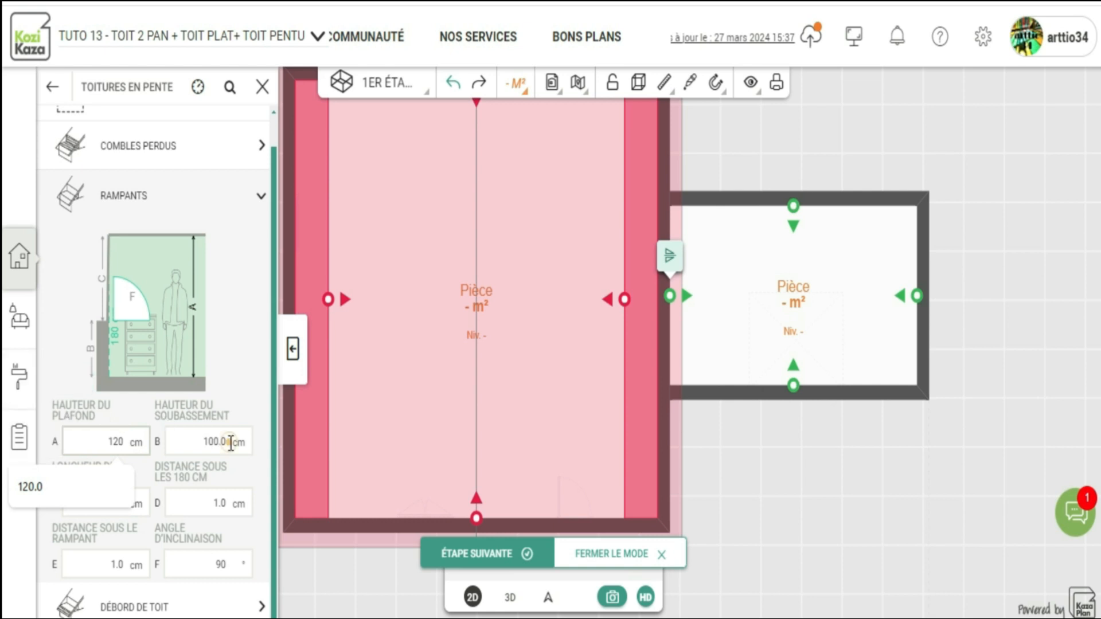
double_click(208, 440)
text(50)
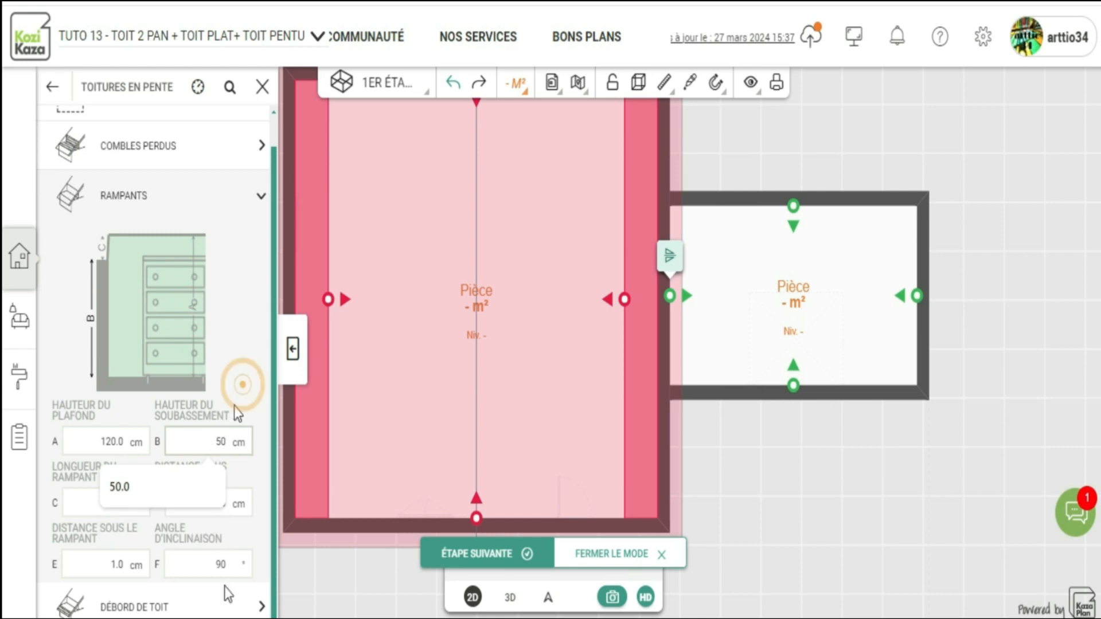
click(228, 556)
double_click(228, 567)
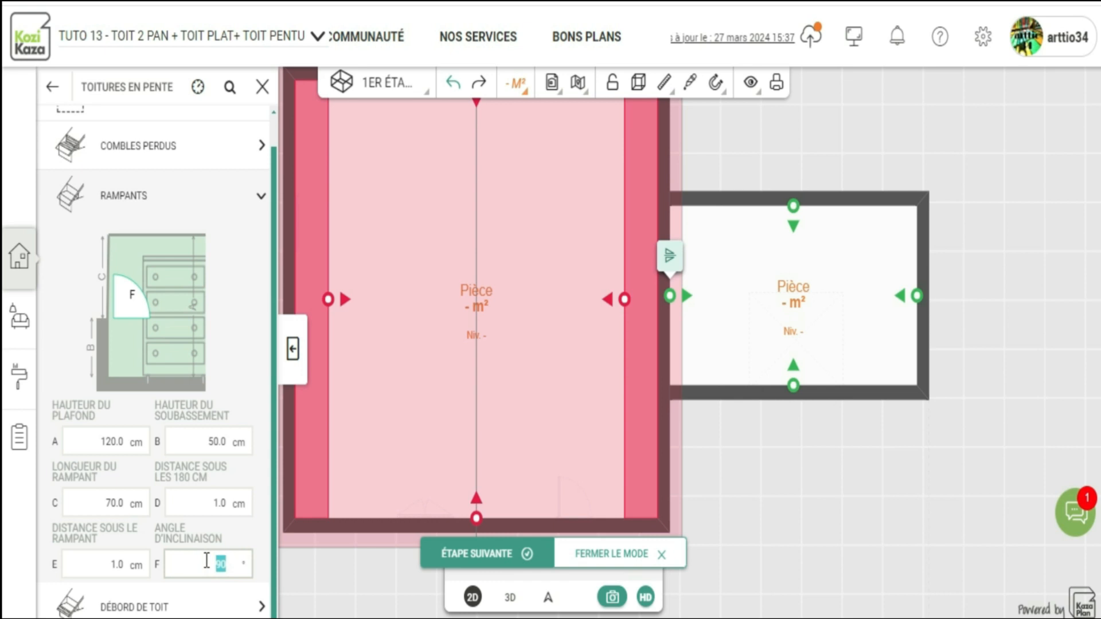
text(14)
click(310, 599)
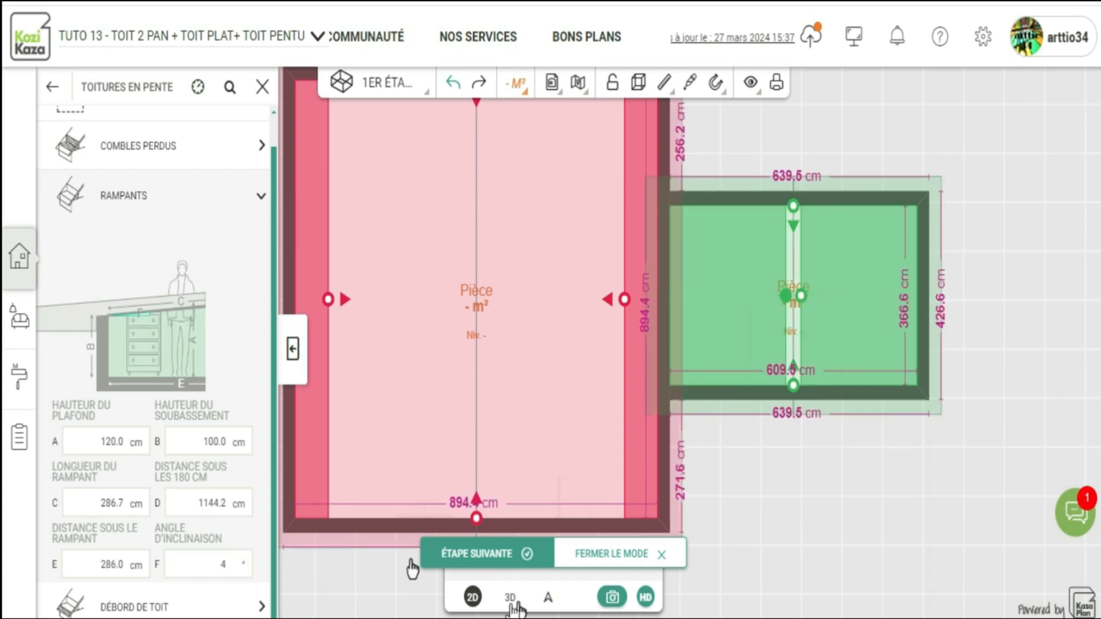
click(509, 598)
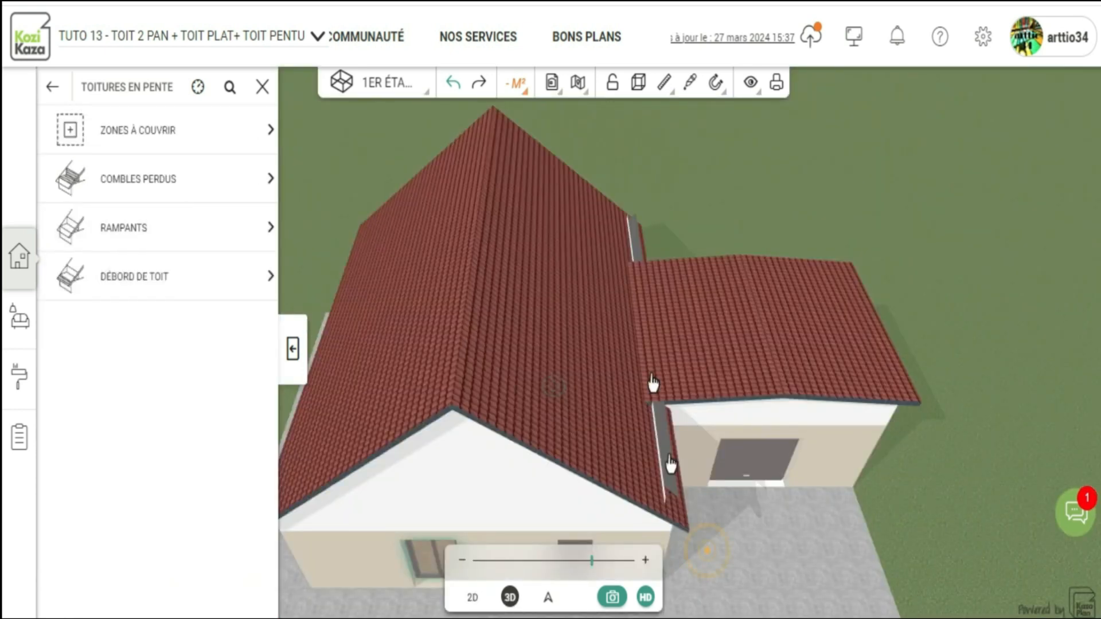
drag(652, 378, 505, 424)
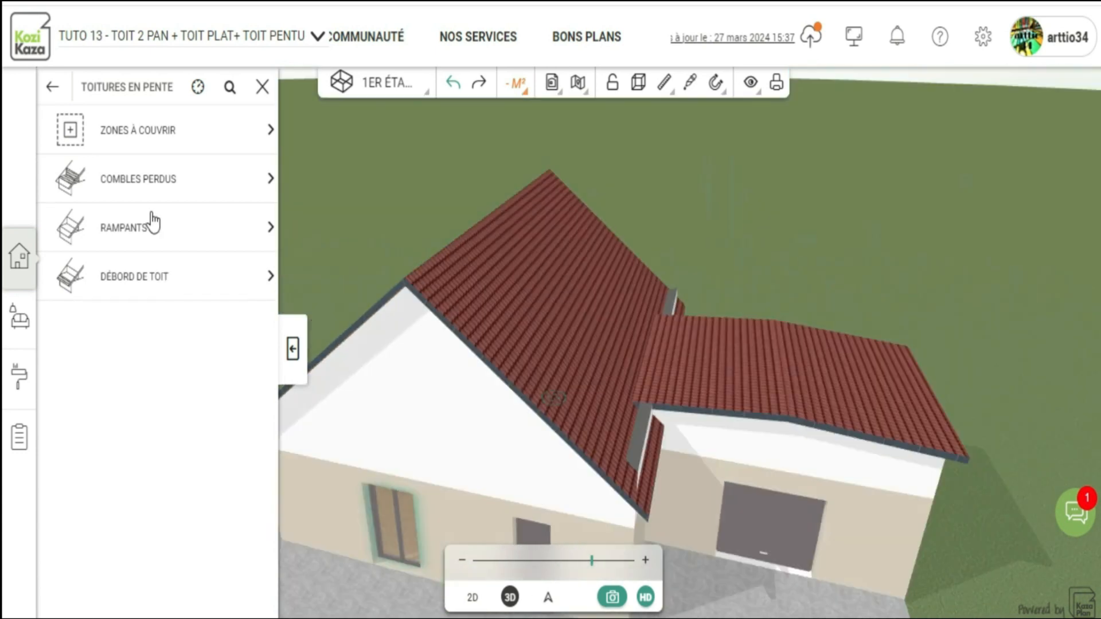
Reselect zone 2's slope, set its inclination to 14° and its base wall height to 50 cm, and view the result in 3D
click(151, 216)
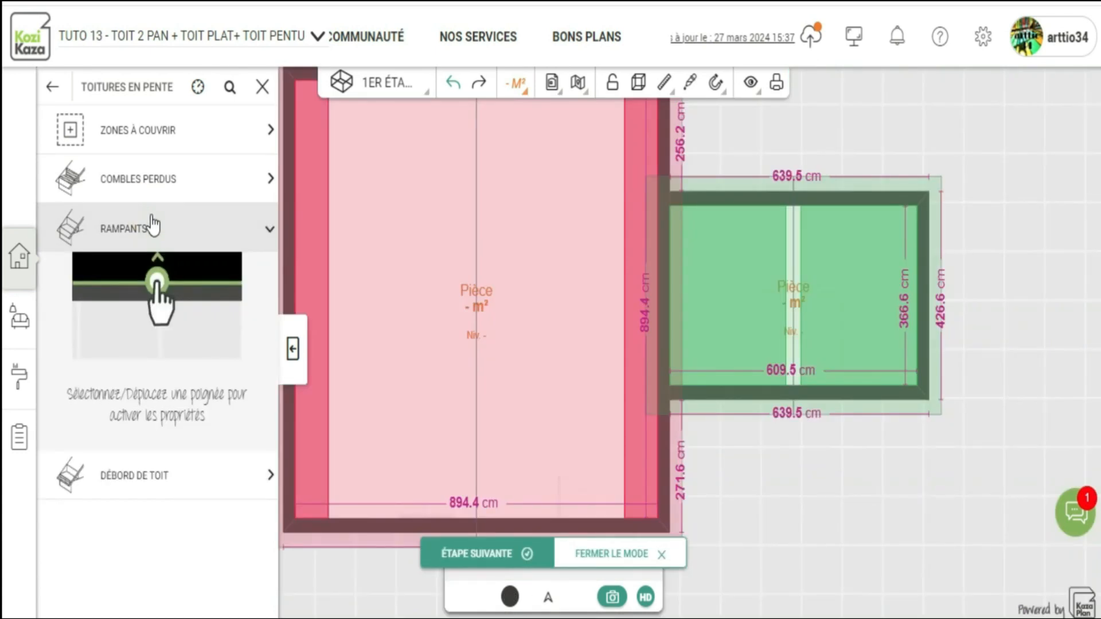
click(151, 238)
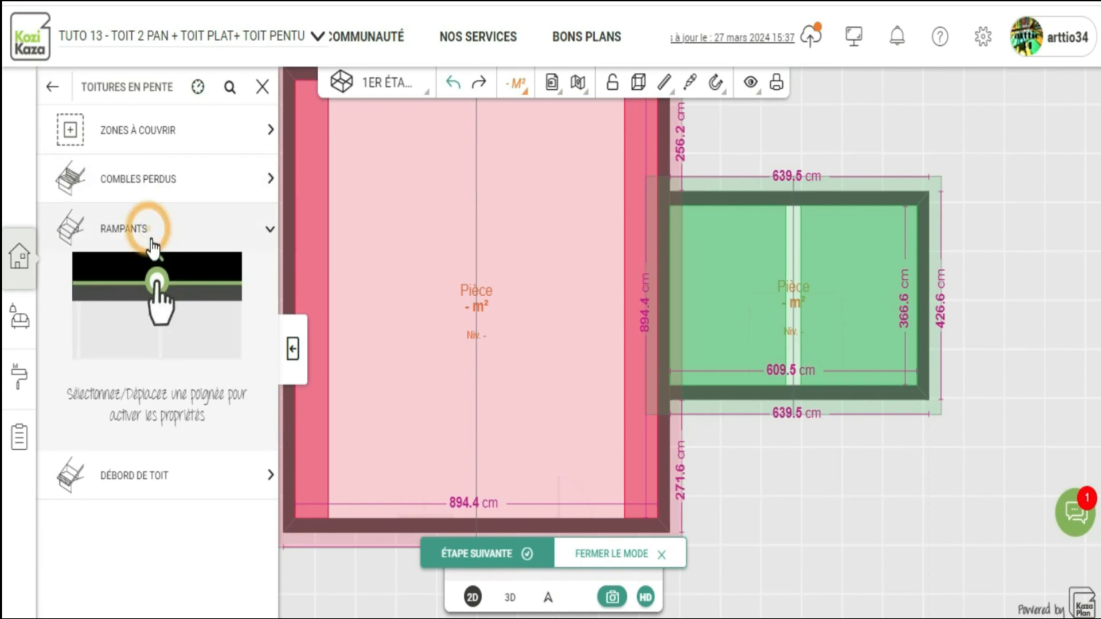
click(802, 298)
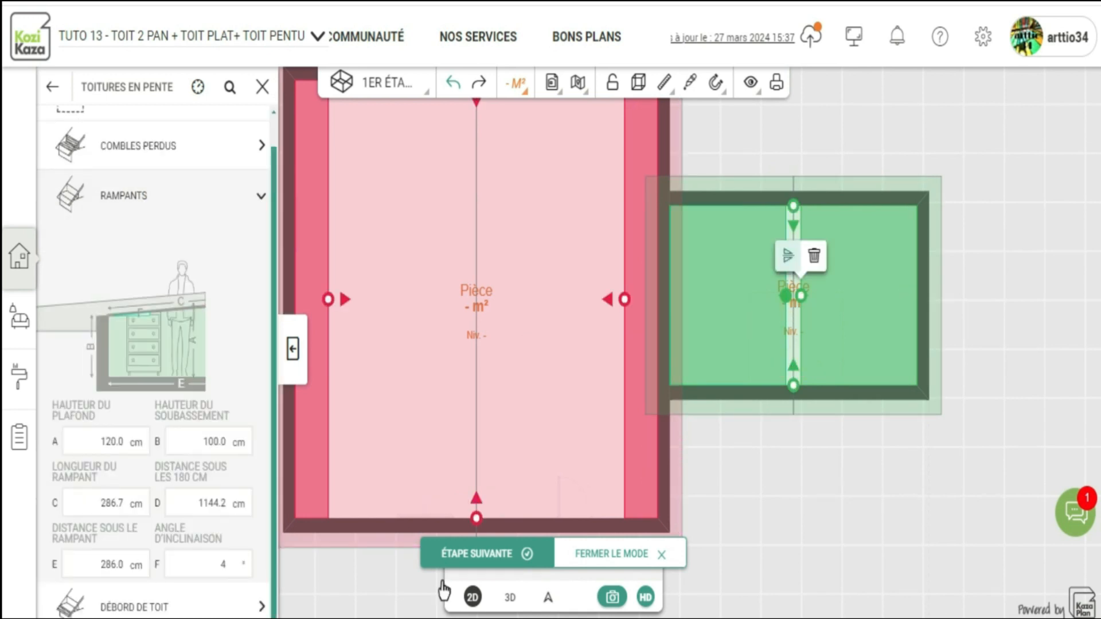
double_click(238, 567)
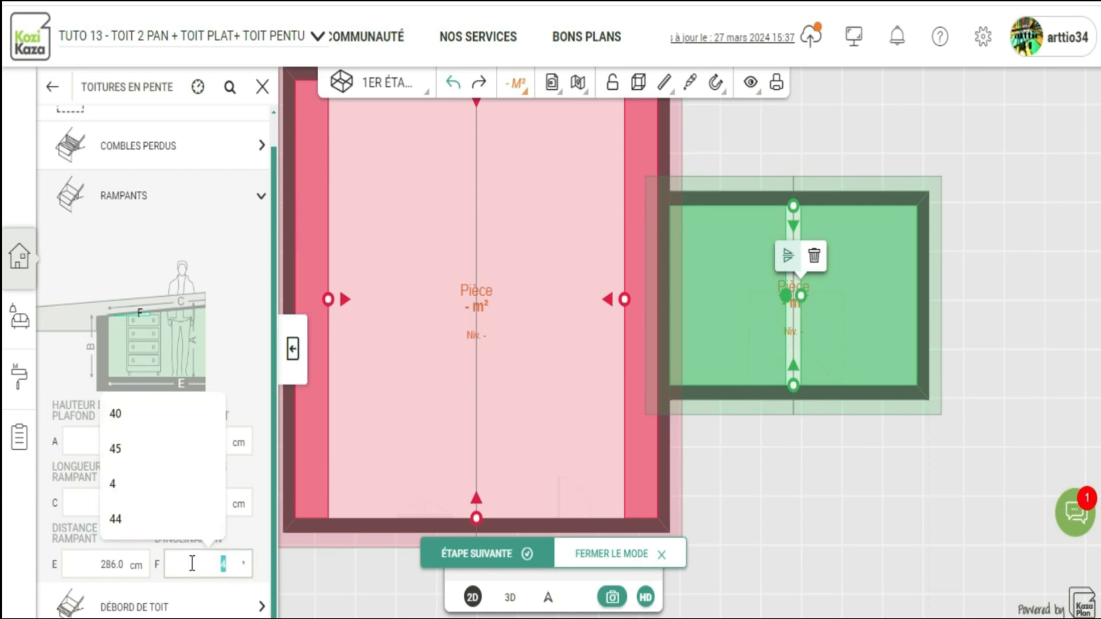
text(14)
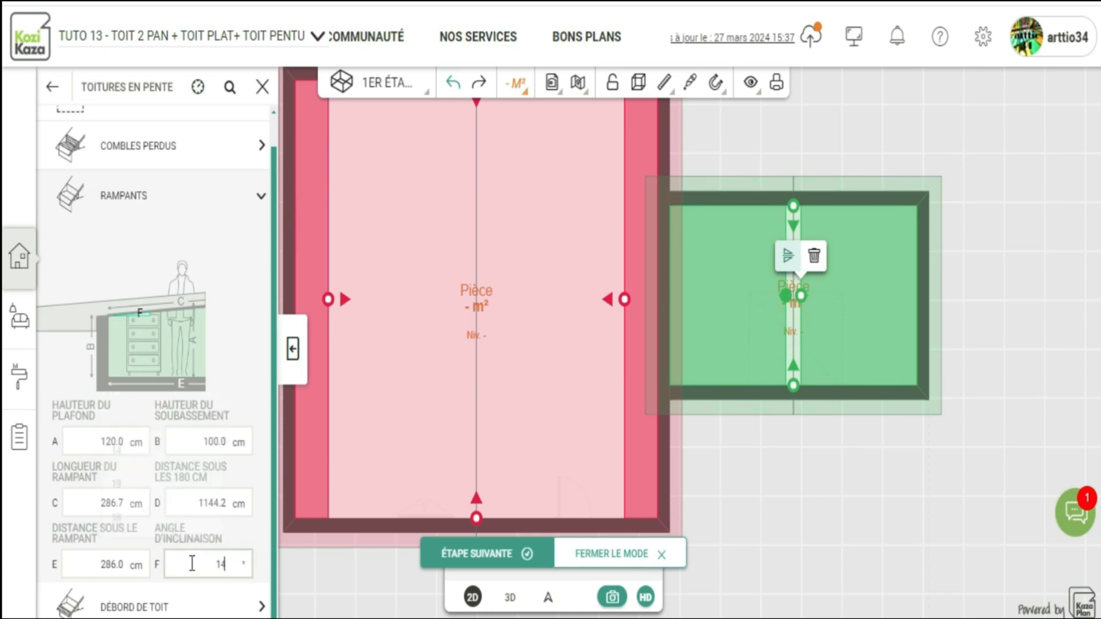
key(Return)
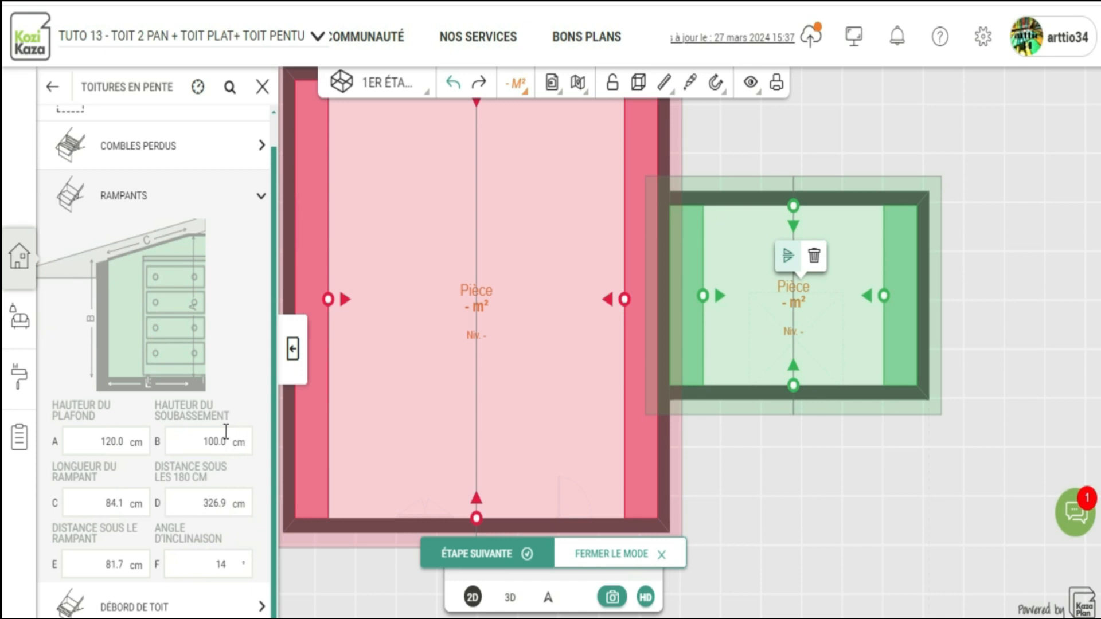
drag(228, 440, 201, 440)
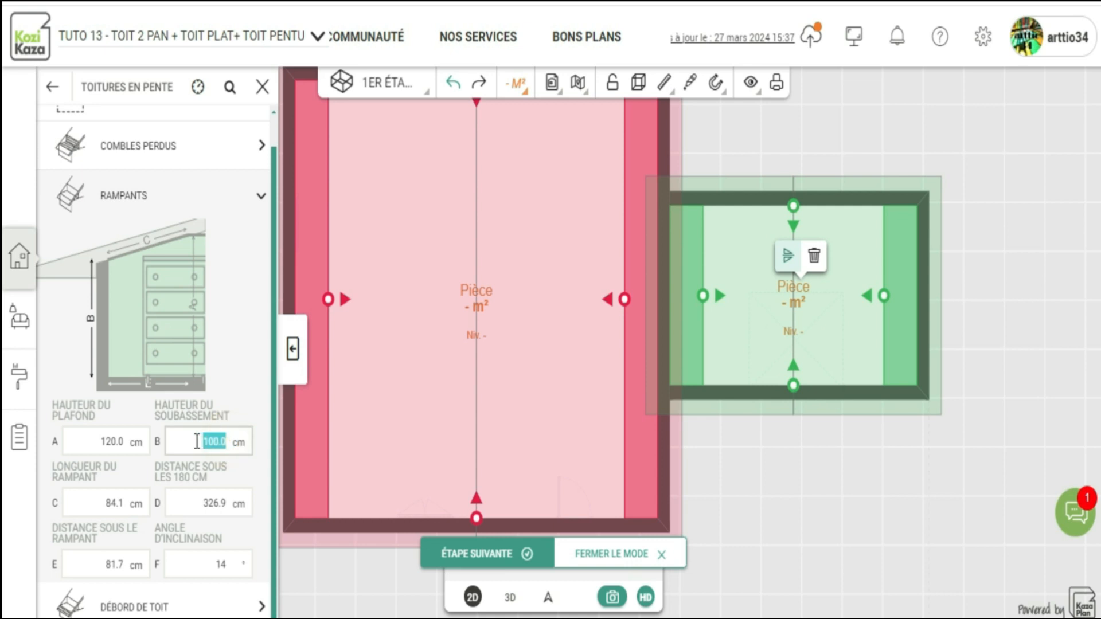
text(5)
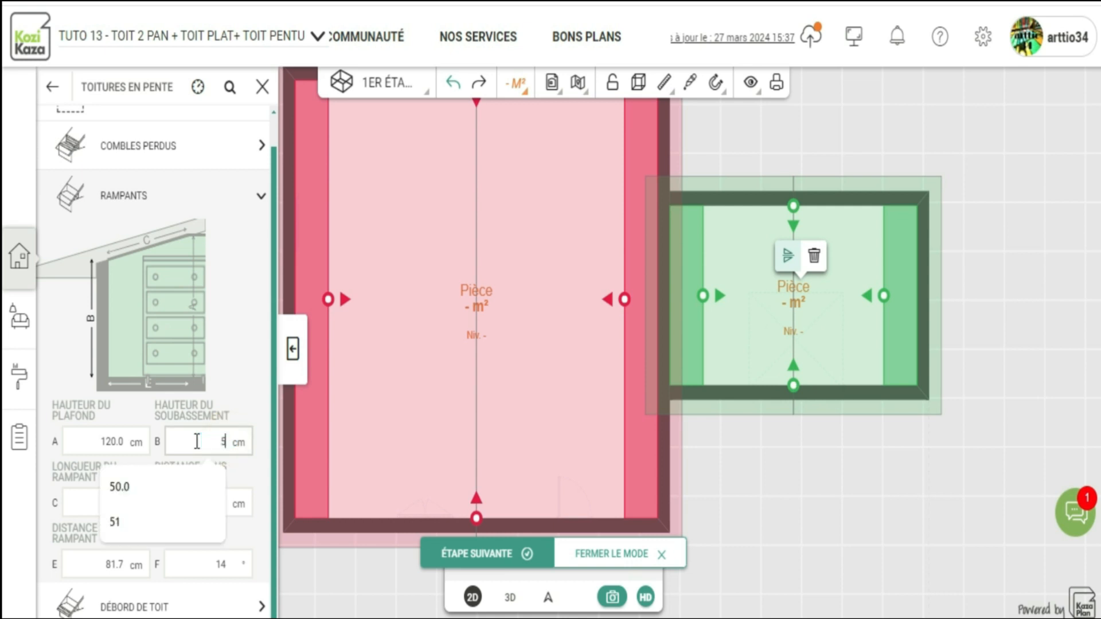
text(0)
click(242, 360)
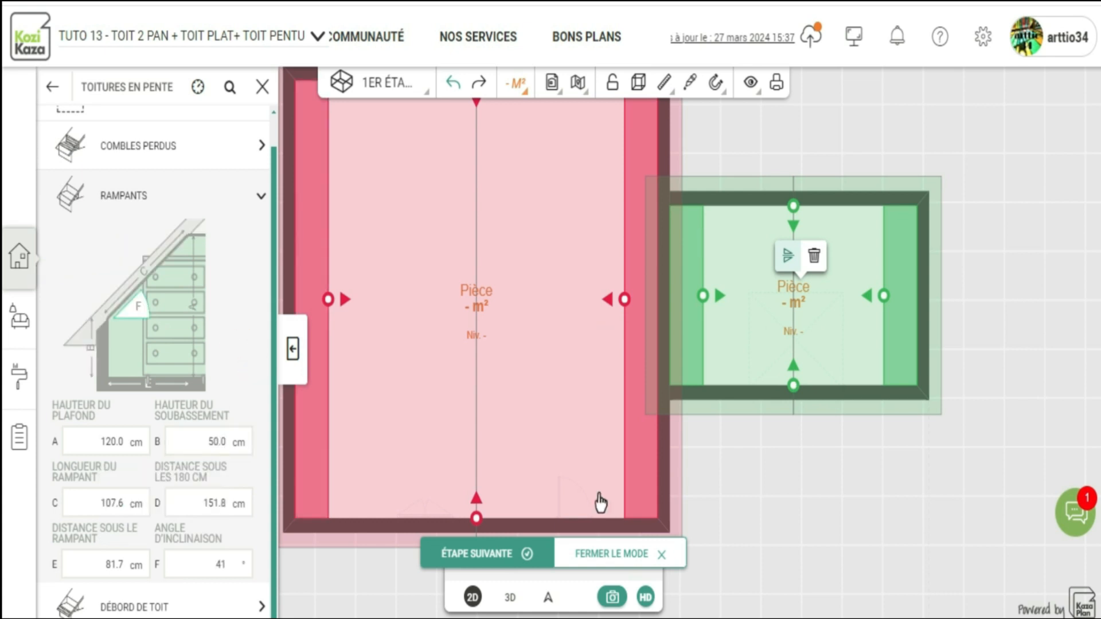
click(508, 598)
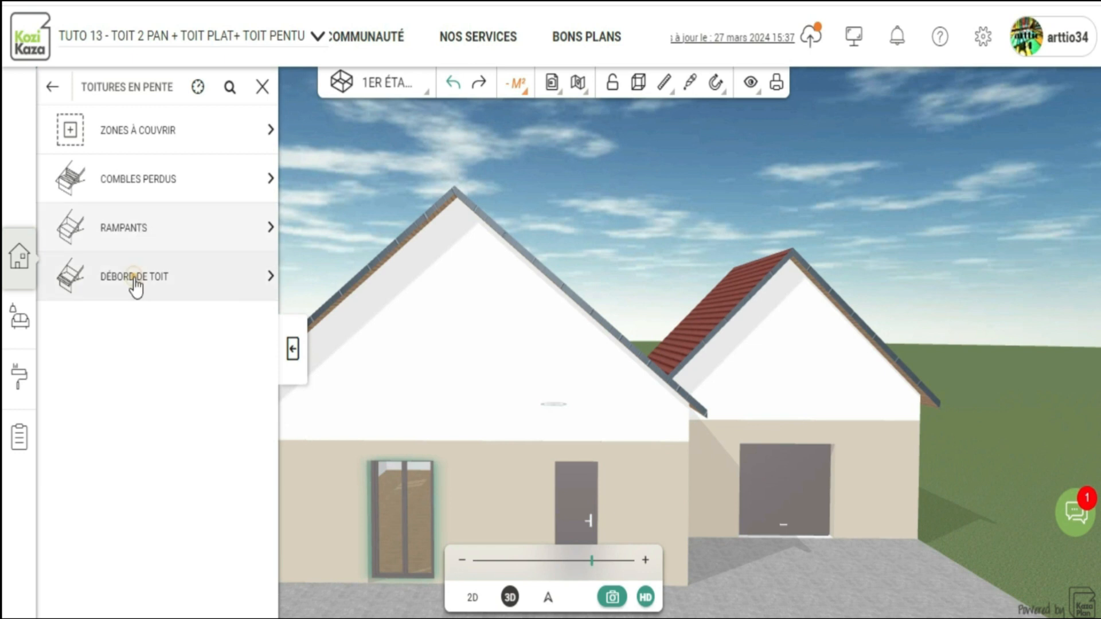
Pull both zones' roof overhangs back to the shared wall and inspect the junction of the two roofs in 3D
click(136, 280)
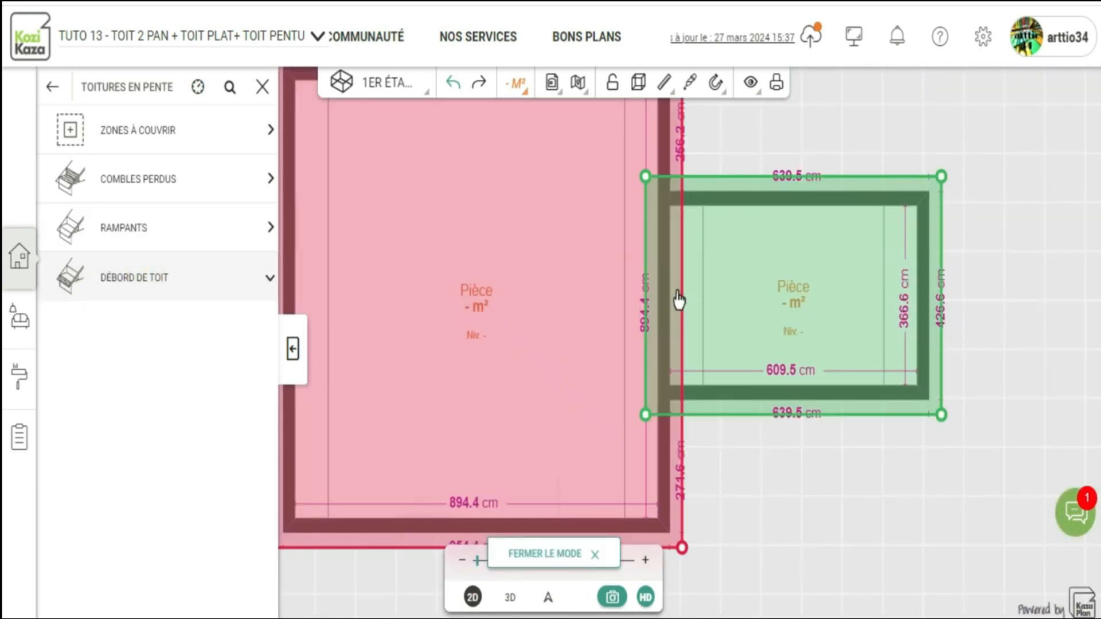
mouse_move(682, 302)
mouse_down()
mouse_move(668, 297)
mouse_move(669, 312)
mouse_up()
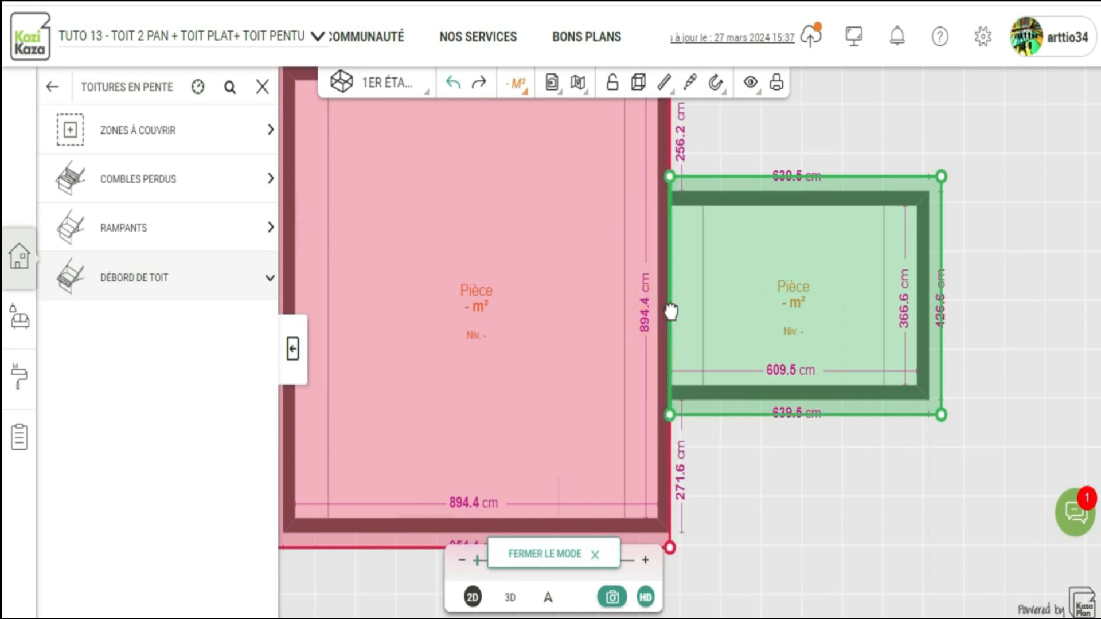
click(509, 598)
drag(775, 427, 801, 331)
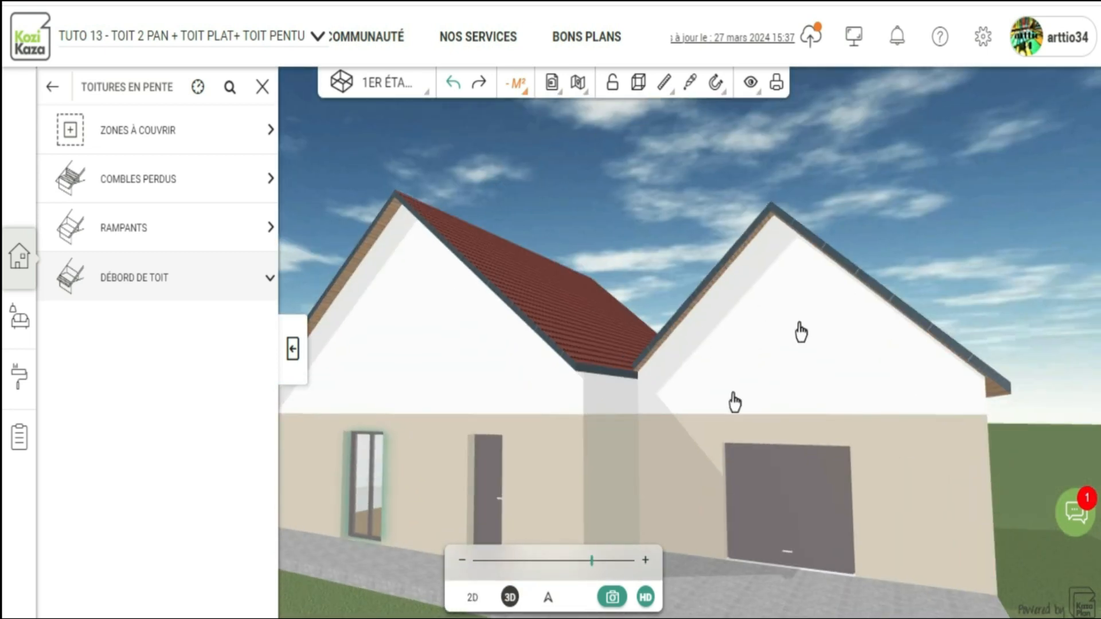
scroll(737, 442, up, 5)
drag(847, 469, 825, 466)
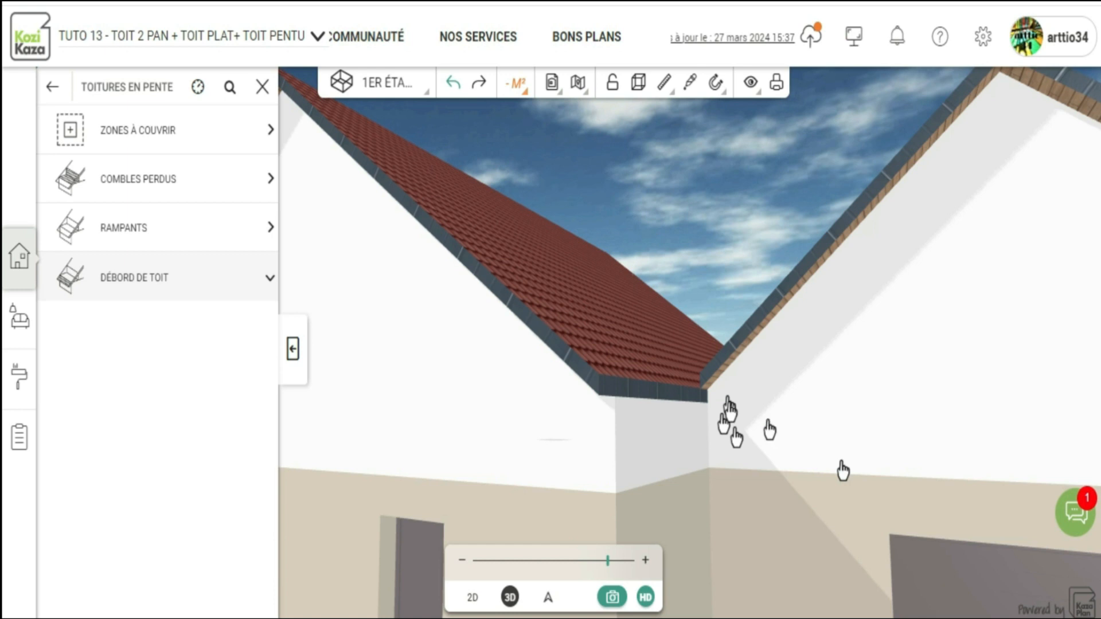
drag(728, 399, 731, 399)
mouse_move(805, 427)
mouse_down()
mouse_move(780, 434)
mouse_move(779, 401)
mouse_move(799, 416)
mouse_move(802, 439)
mouse_up()
Reopen slope editing and give zone 2's slope on the shared wall a 50 cm base wall height and 14° inclination
click(139, 225)
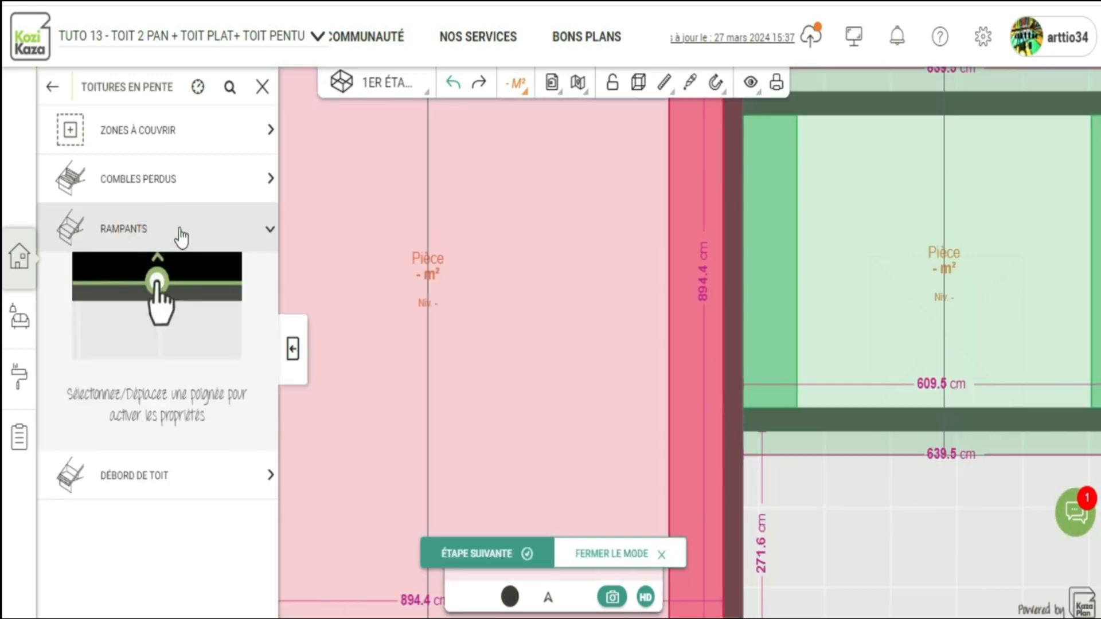
click(156, 218)
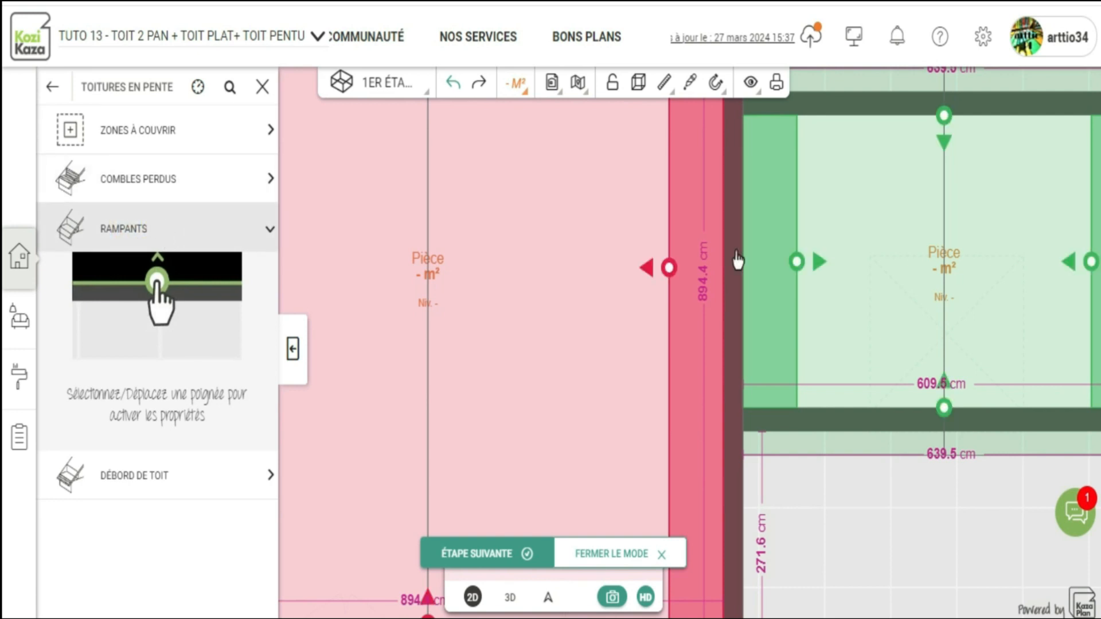
click(796, 263)
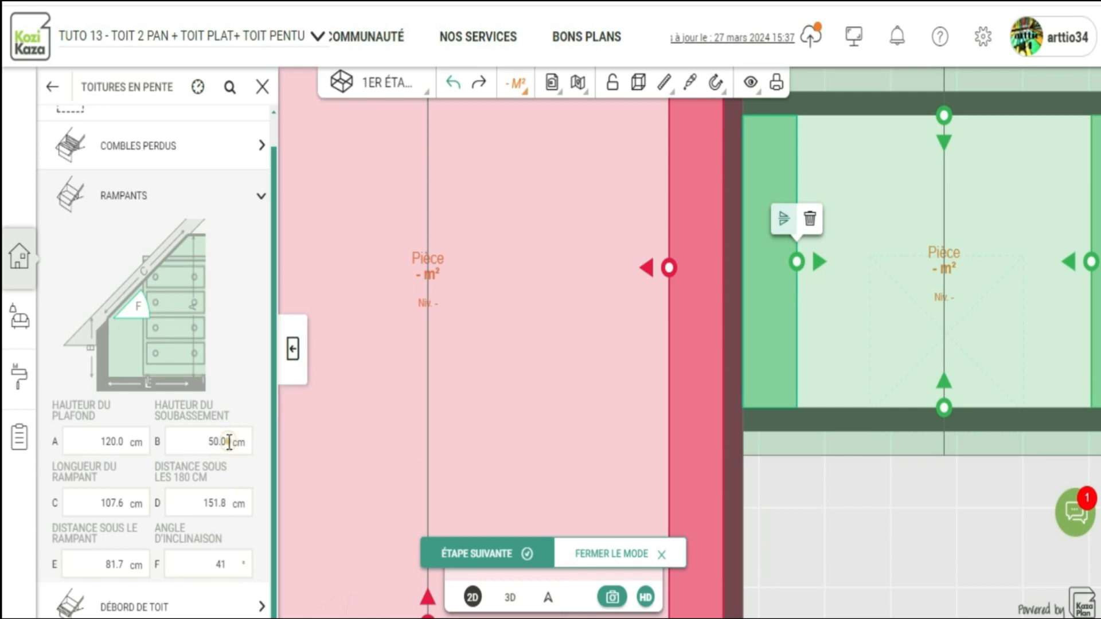
click(201, 442)
text(40)
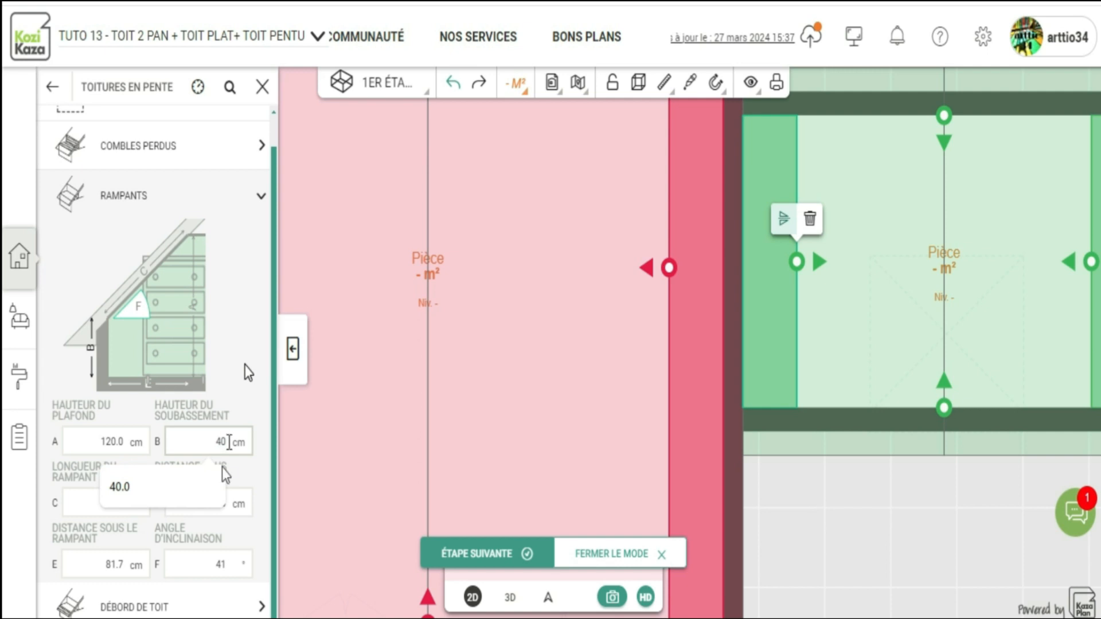
double_click(205, 442)
key(BackSpace)
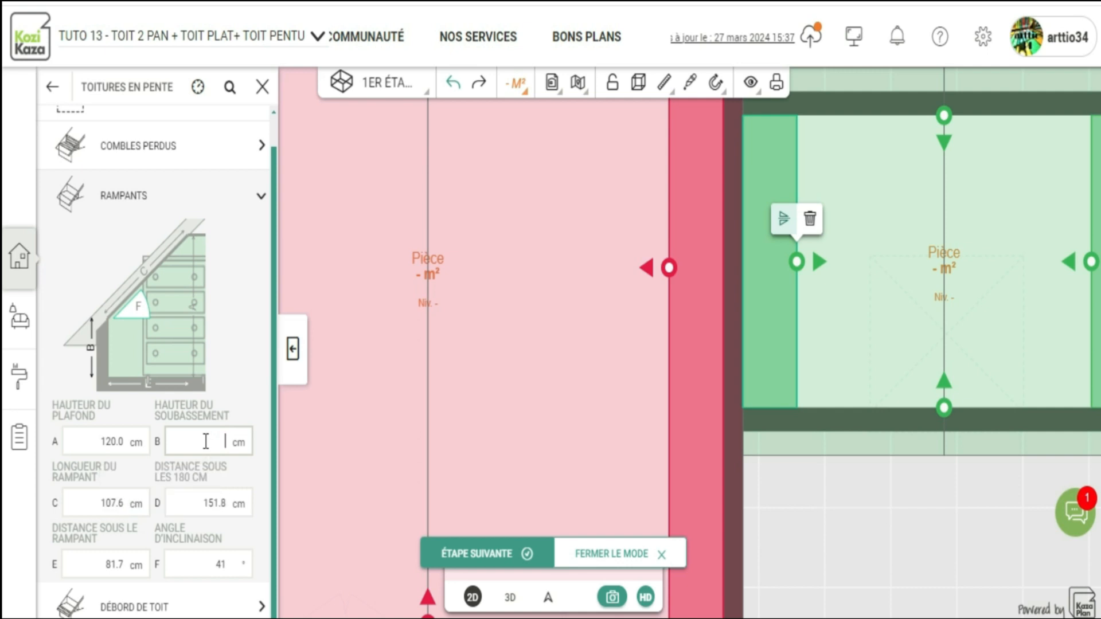
text(50)
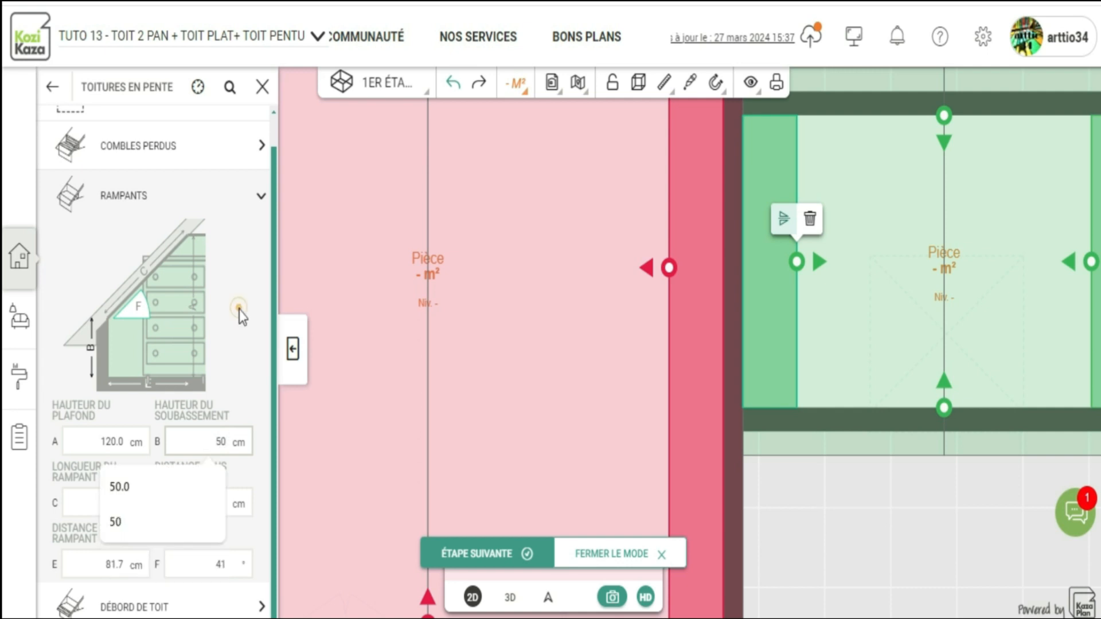
click(231, 510)
double_click(225, 562)
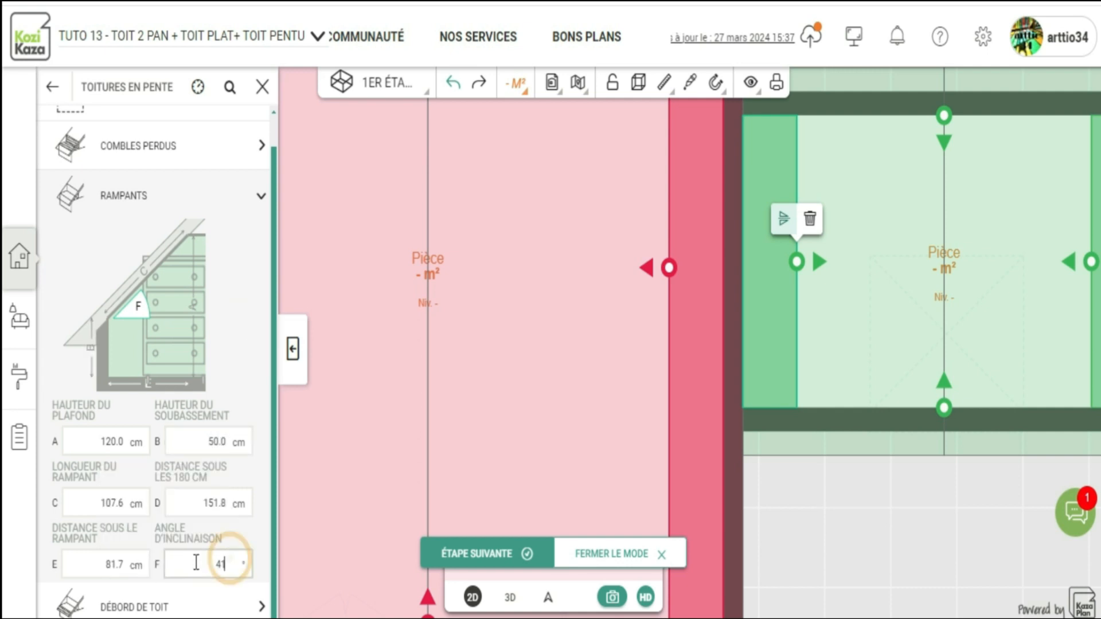
text(14)
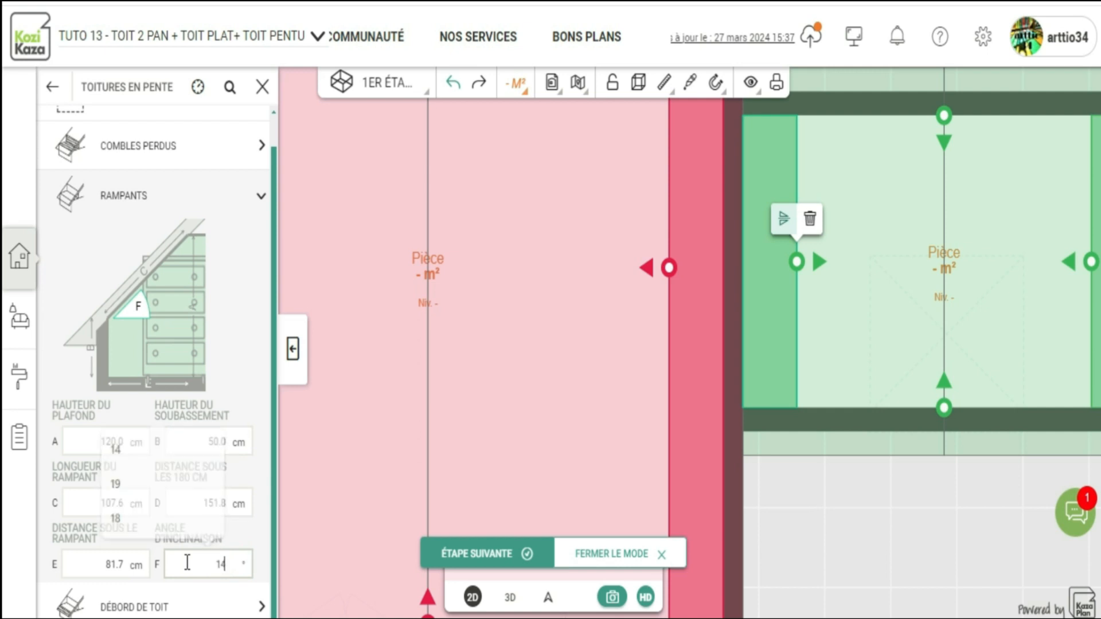
click(226, 343)
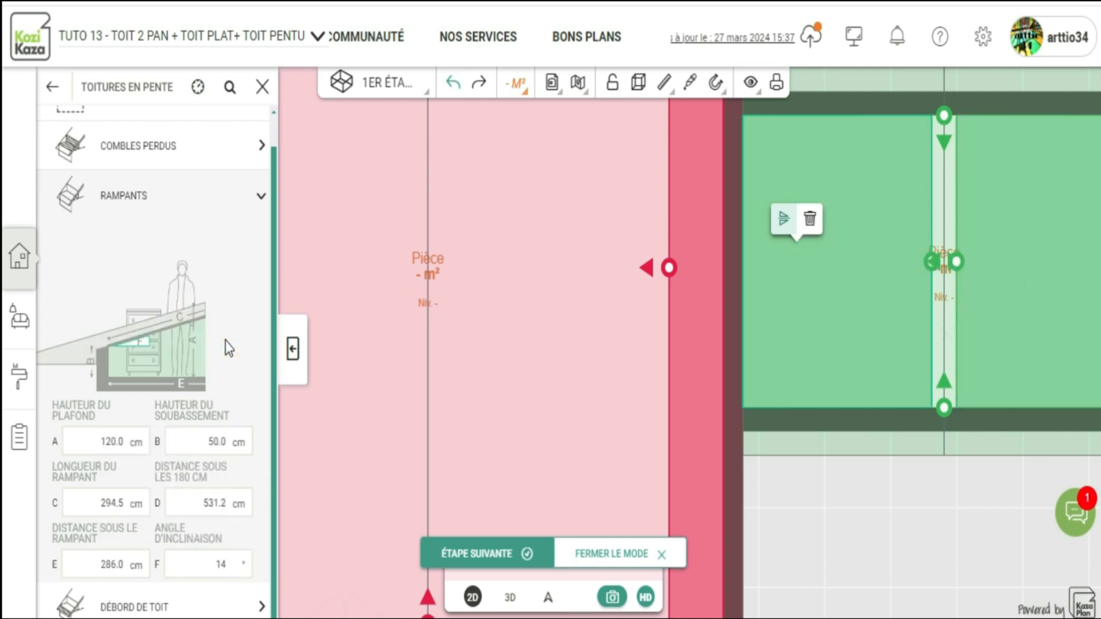
Examine the junction between the main roof and the garage roof in 3D, from above and from the front facade
click(505, 599)
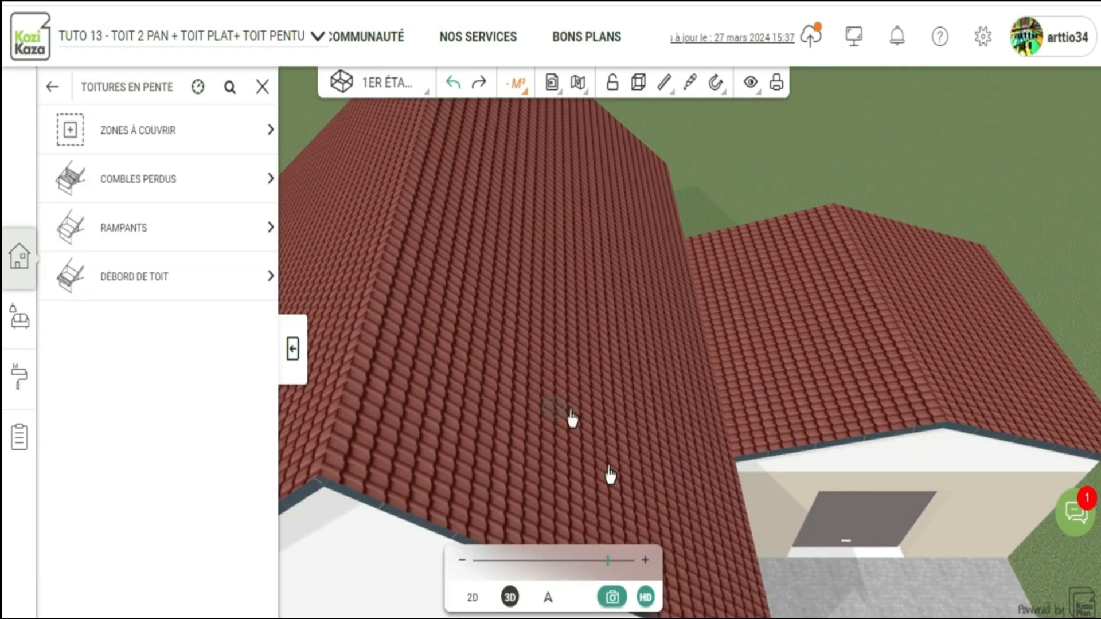
drag(572, 418, 544, 348)
scroll(725, 419, up, 1)
click(816, 469)
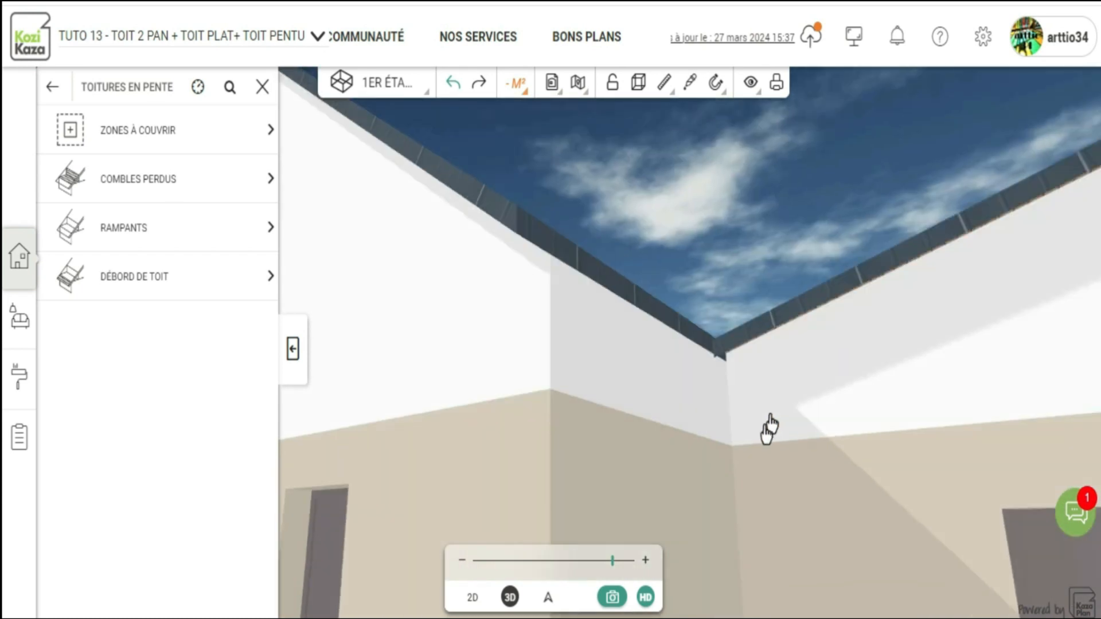
drag(768, 421, 823, 439)
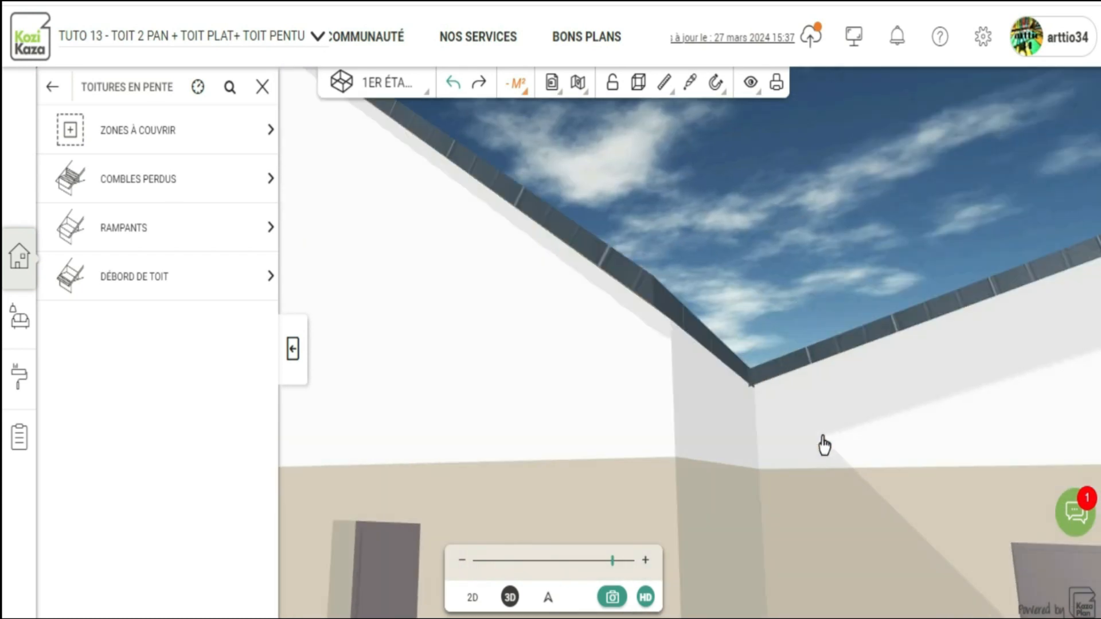
scroll(824, 445, down, 2)
click(716, 383)
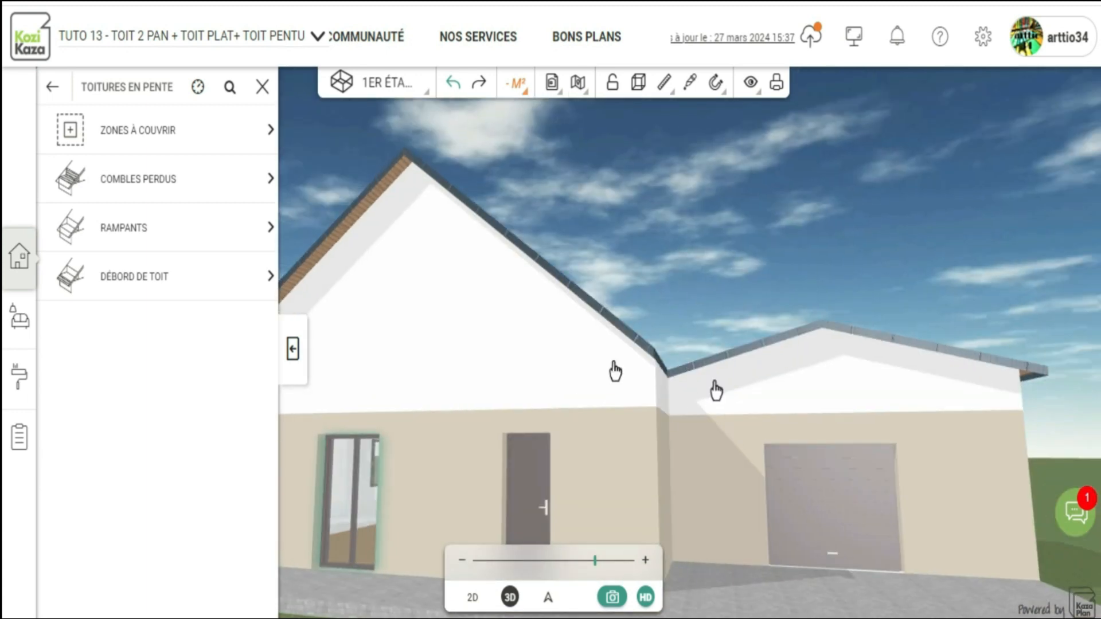
Set the inclination of zone 1's slope beside the garage to 14° and view both roofs in 3D
click(141, 227)
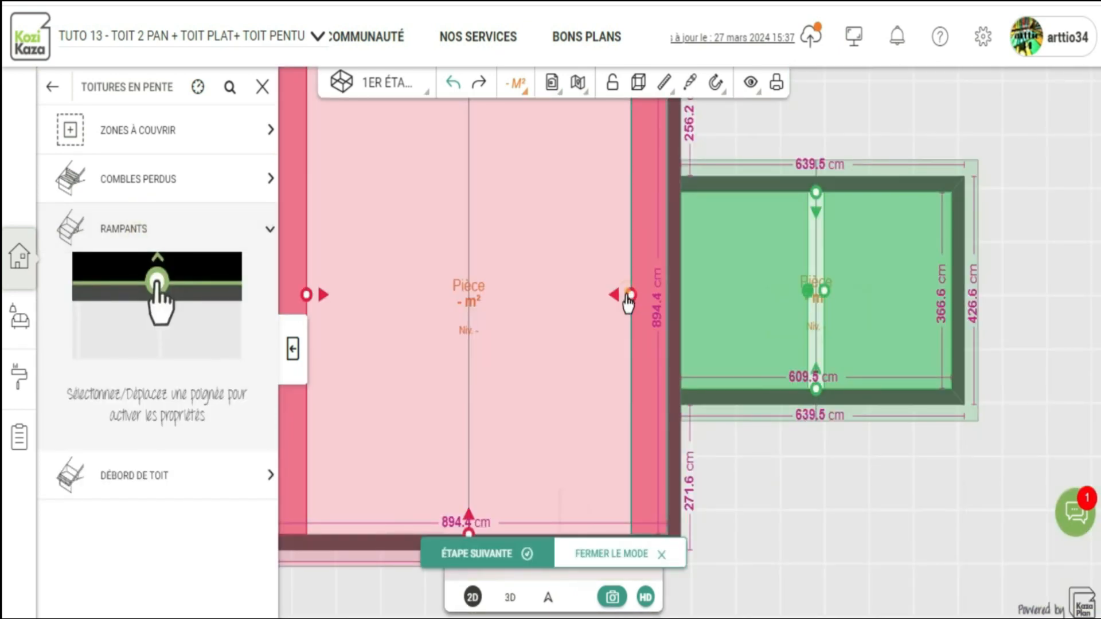
click(629, 296)
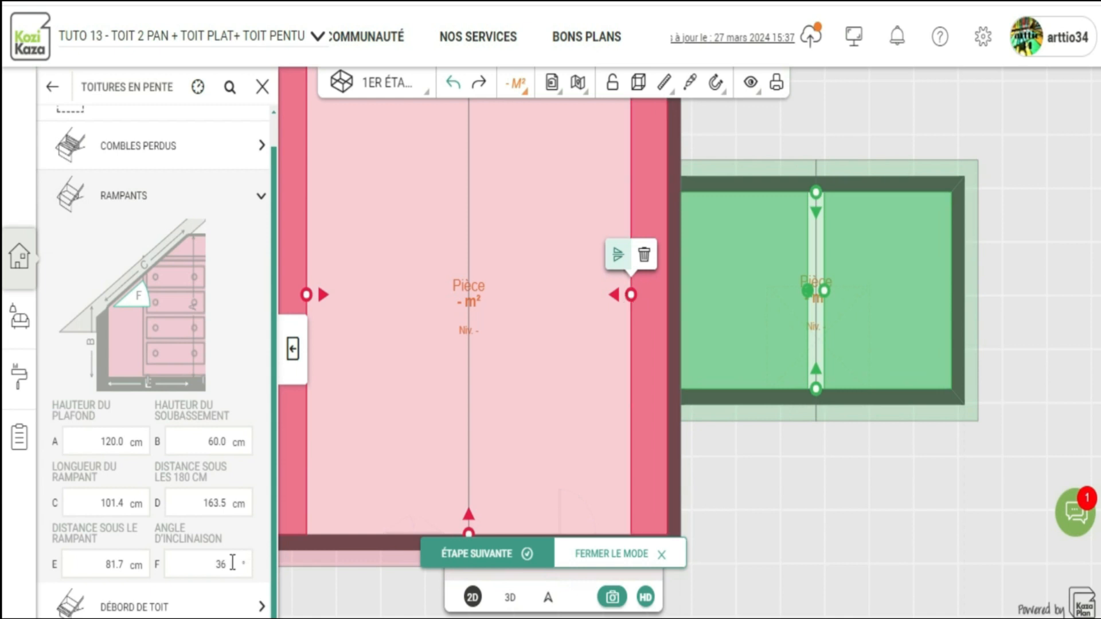
double_click(199, 560)
text(14)
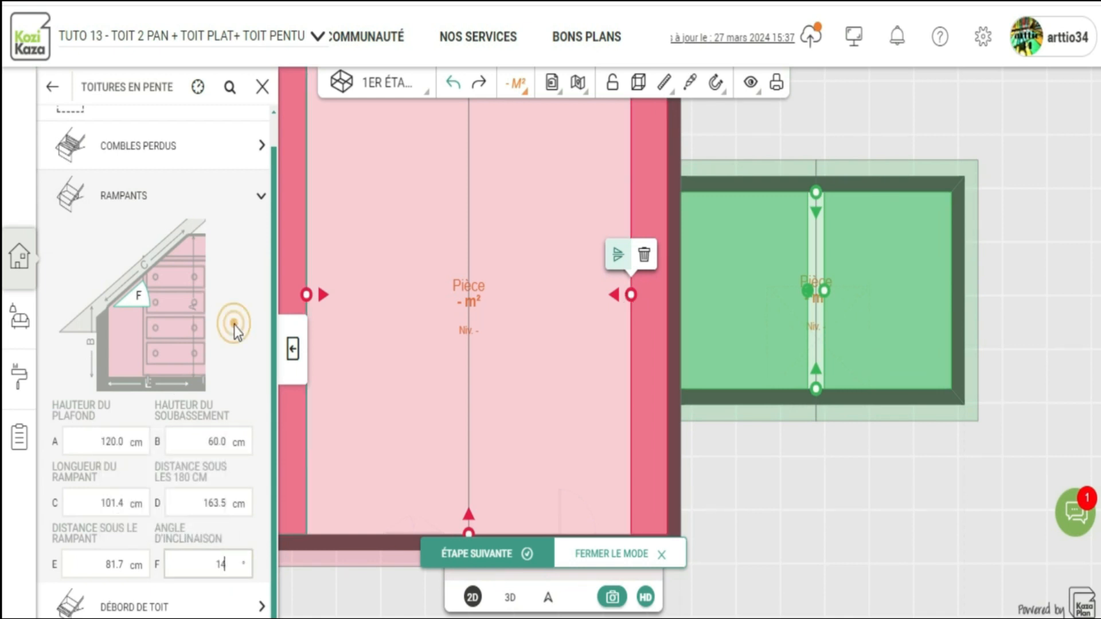
click(511, 599)
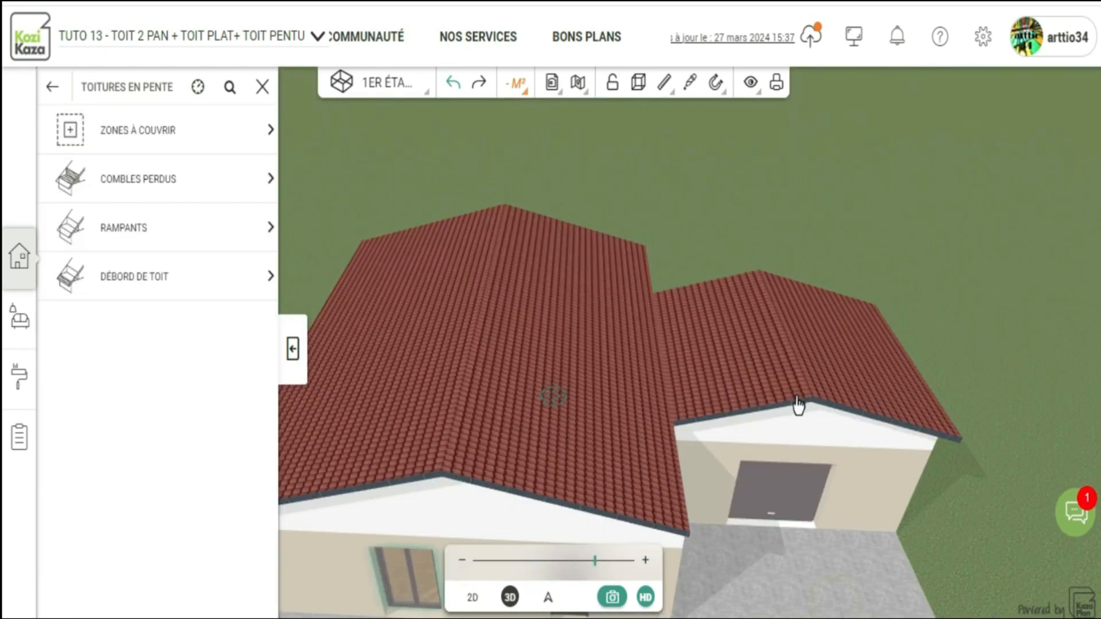
drag(797, 399, 724, 409)
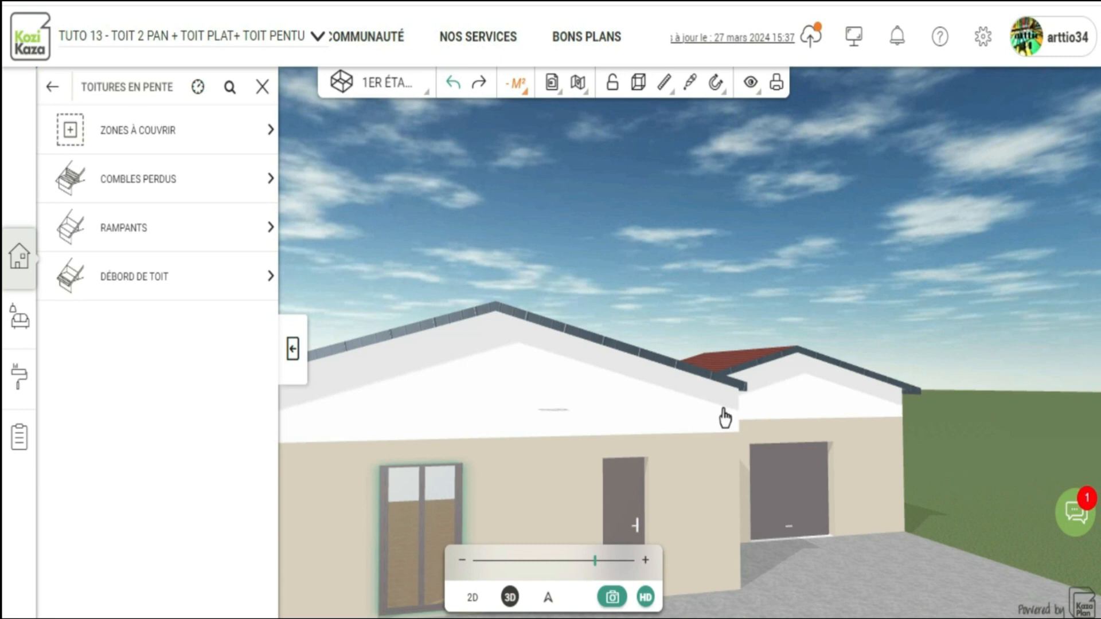
Compare the slope settings of zones 1 and 2 in the plan and inspect the roof junction up close in 3D
click(193, 229)
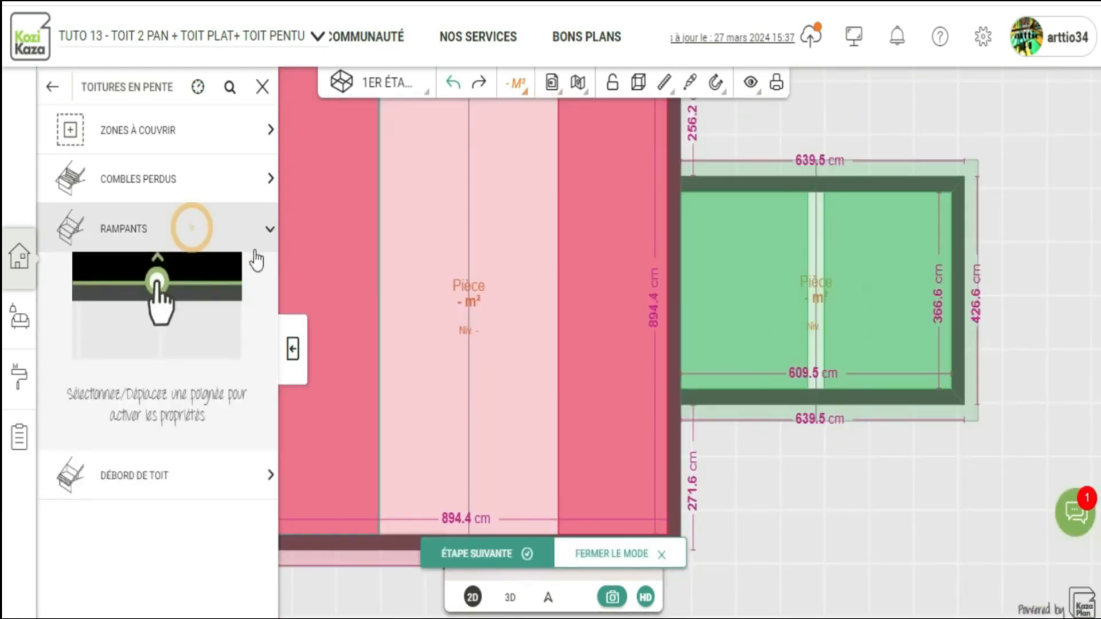
click(557, 296)
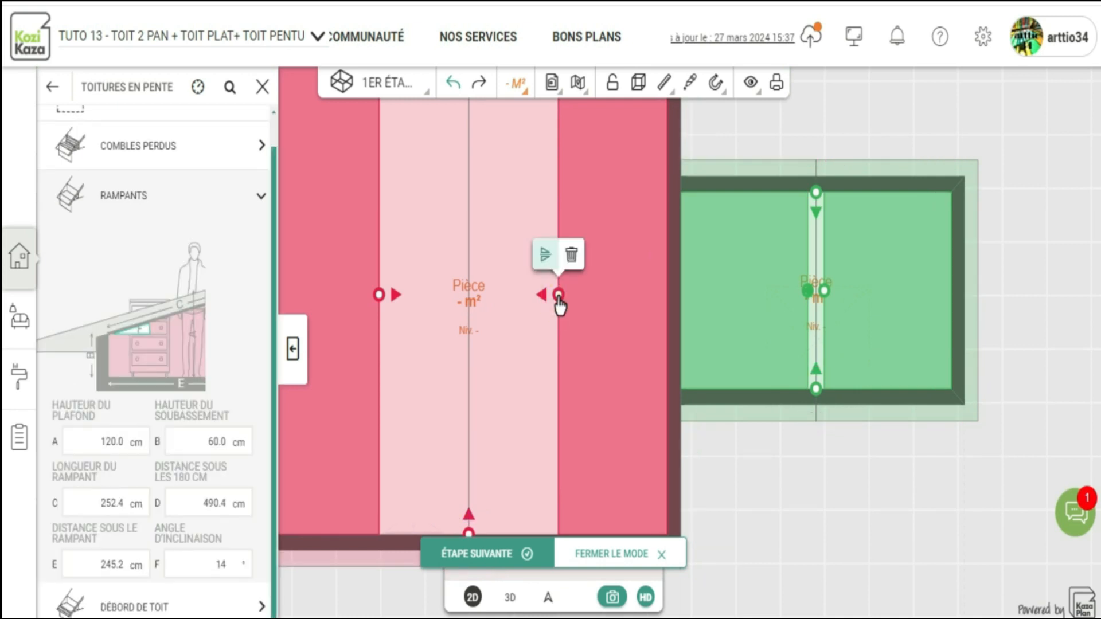
click(818, 291)
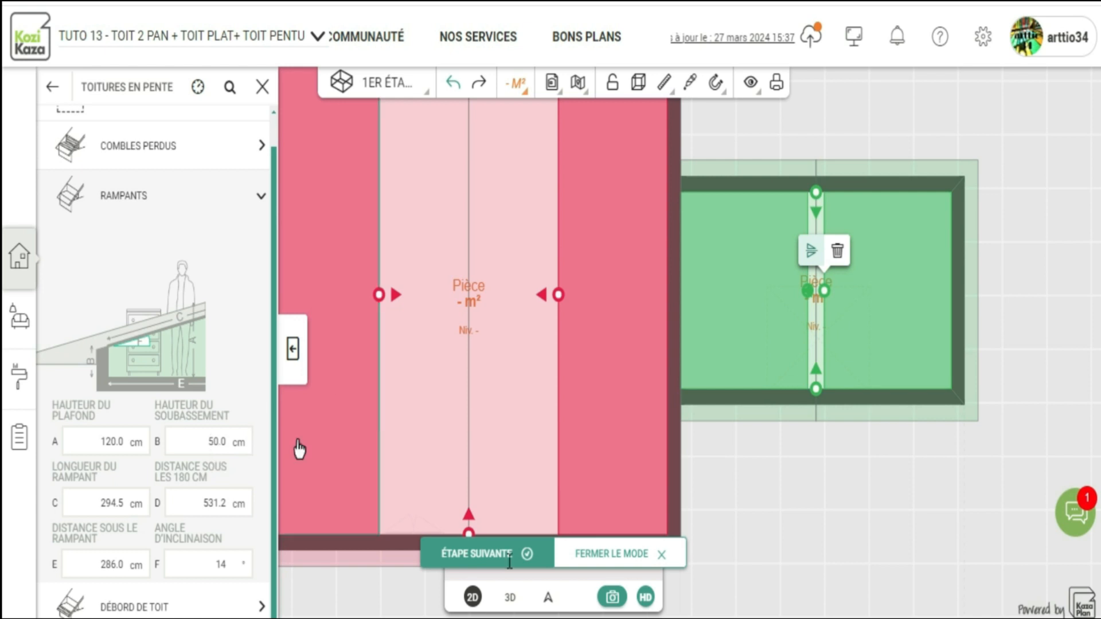
click(508, 601)
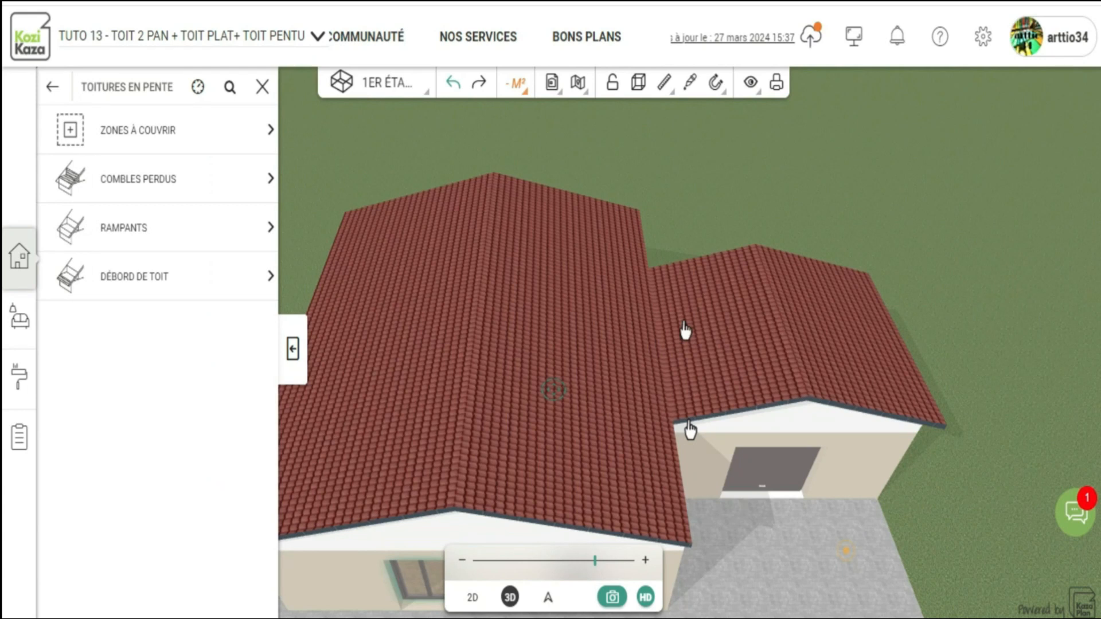
drag(690, 430, 657, 421)
scroll(658, 421, up, 5)
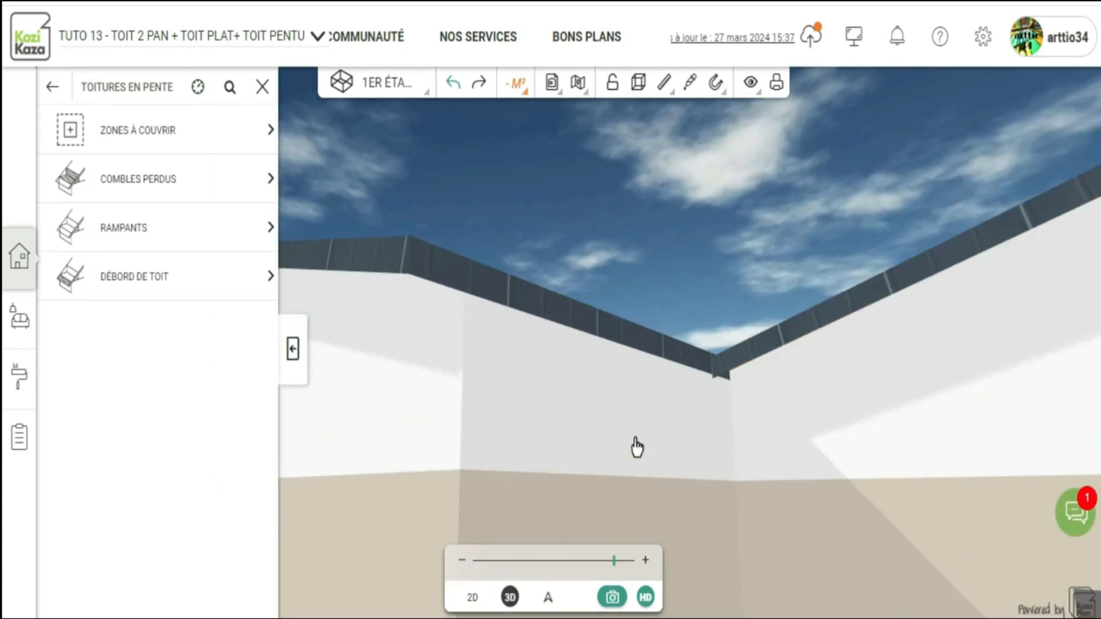
drag(637, 447, 732, 432)
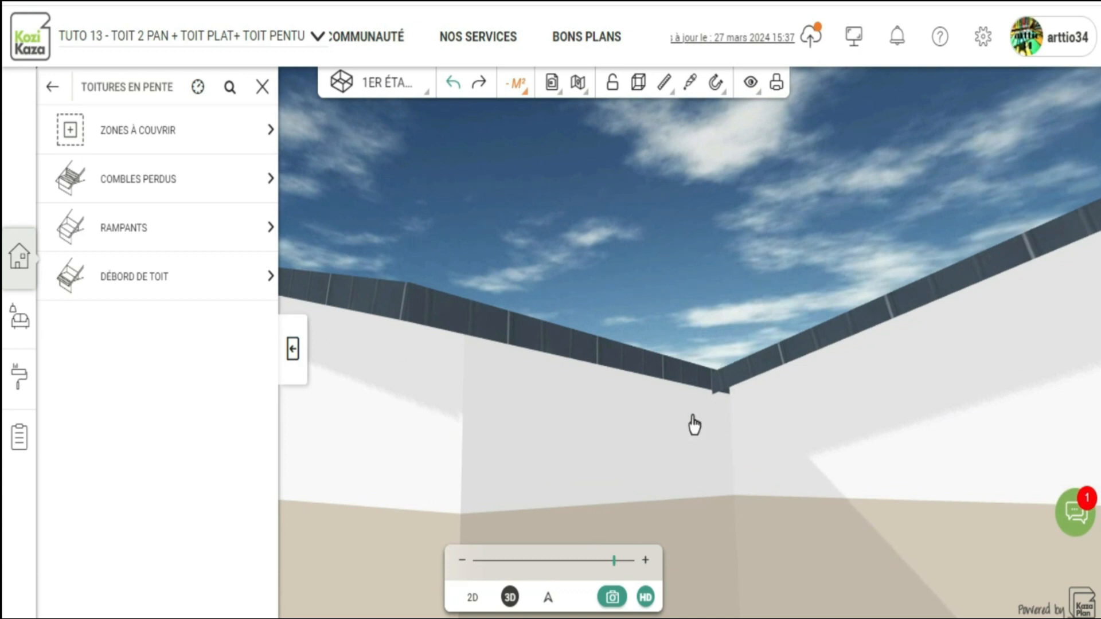
drag(693, 426, 555, 410)
drag(476, 322, 275, 67)
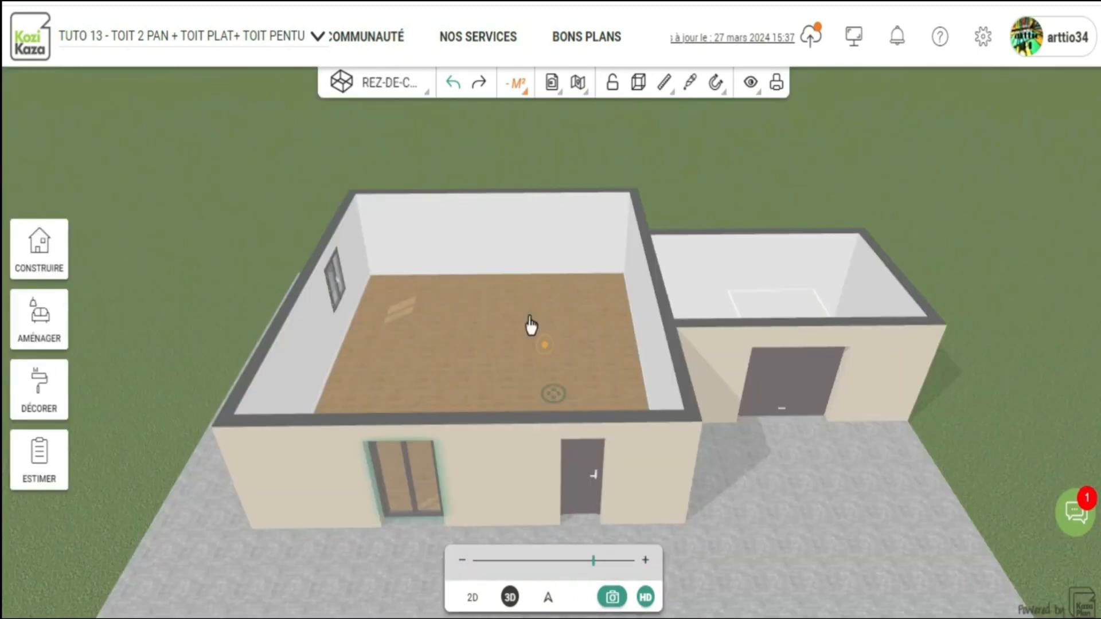
Add a full floor above the ground floor, duplicating the facade walls without doors, windows and openings, and view it in 3D
drag(554, 317, 547, 337)
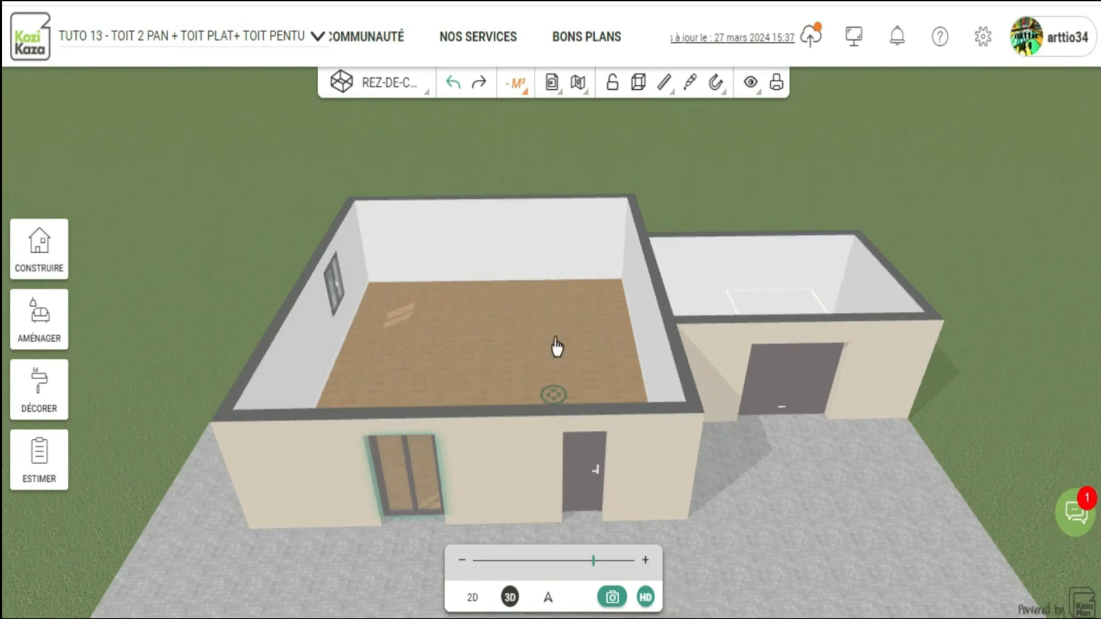
click(385, 93)
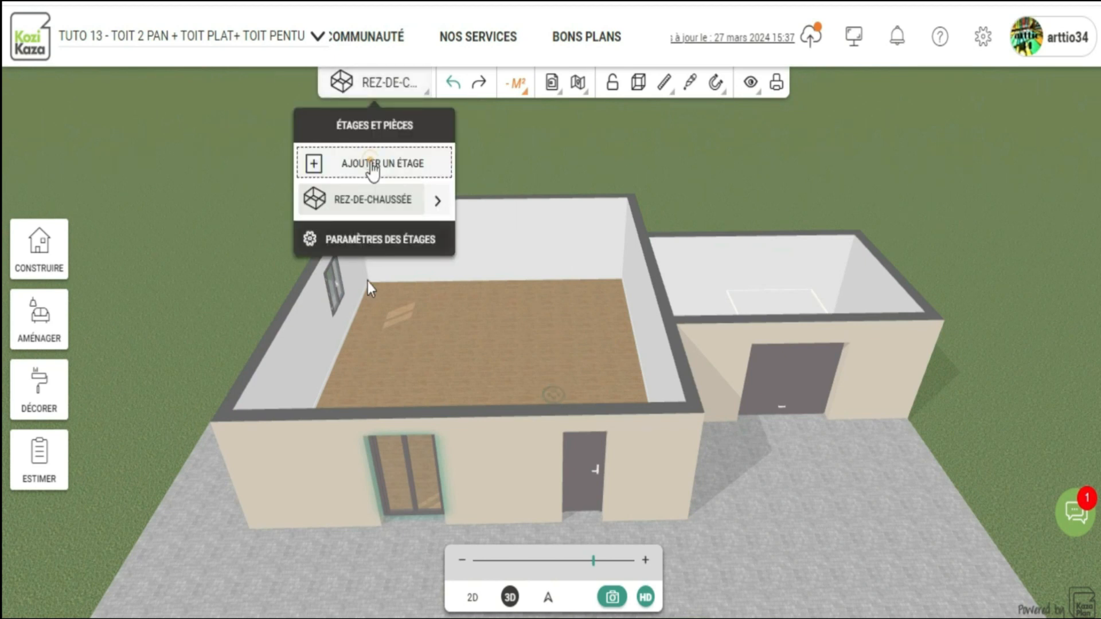
click(373, 167)
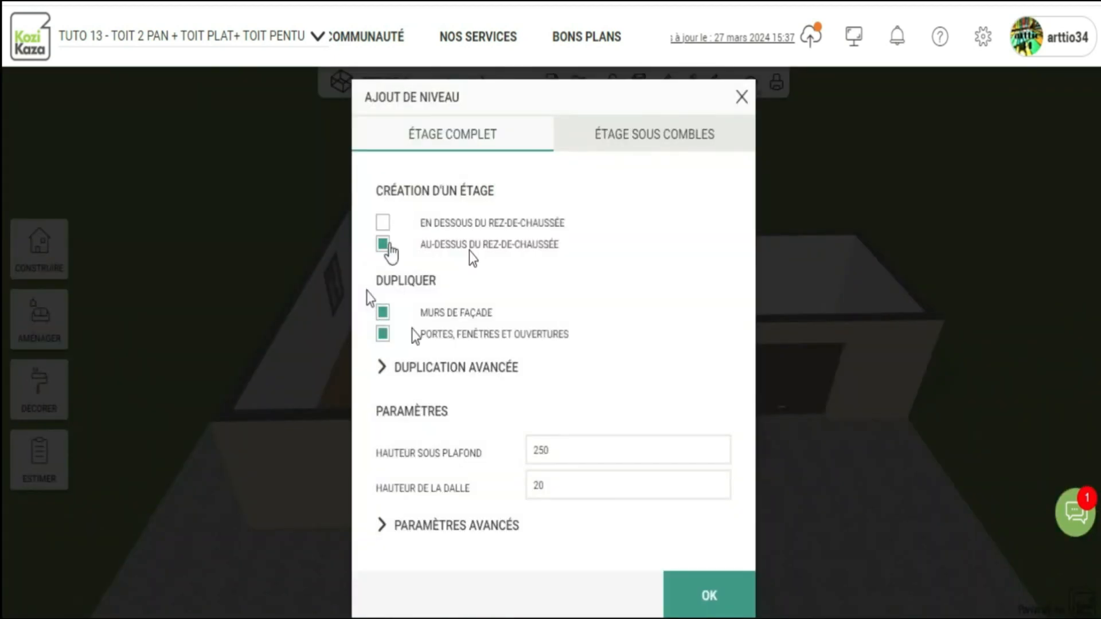
click(382, 334)
click(691, 596)
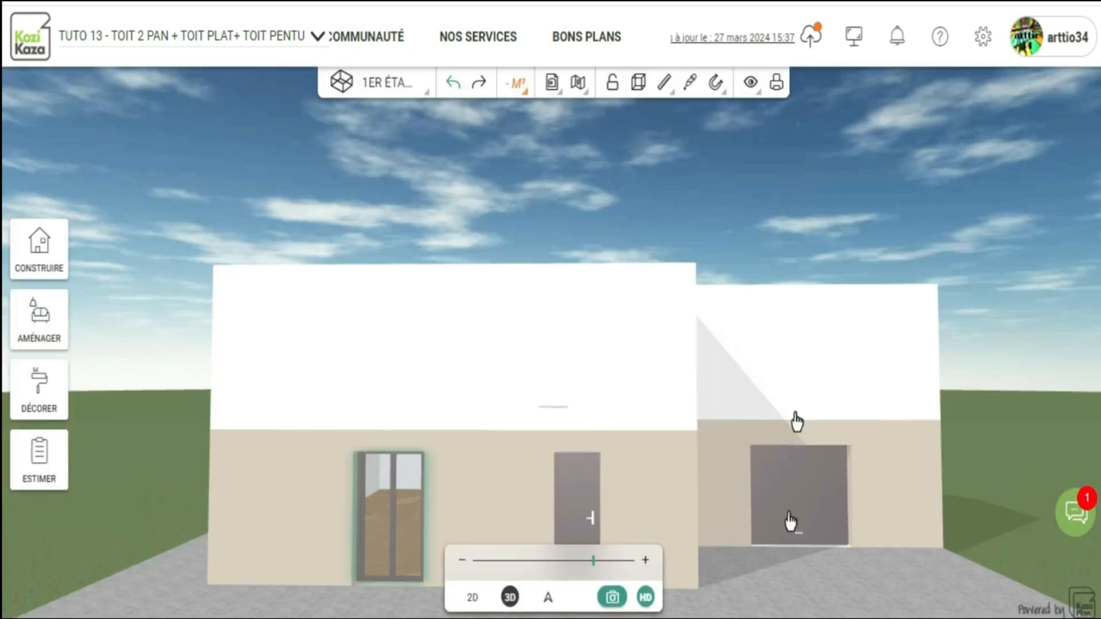
drag(789, 512, 692, 455)
drag(500, 335, 468, 413)
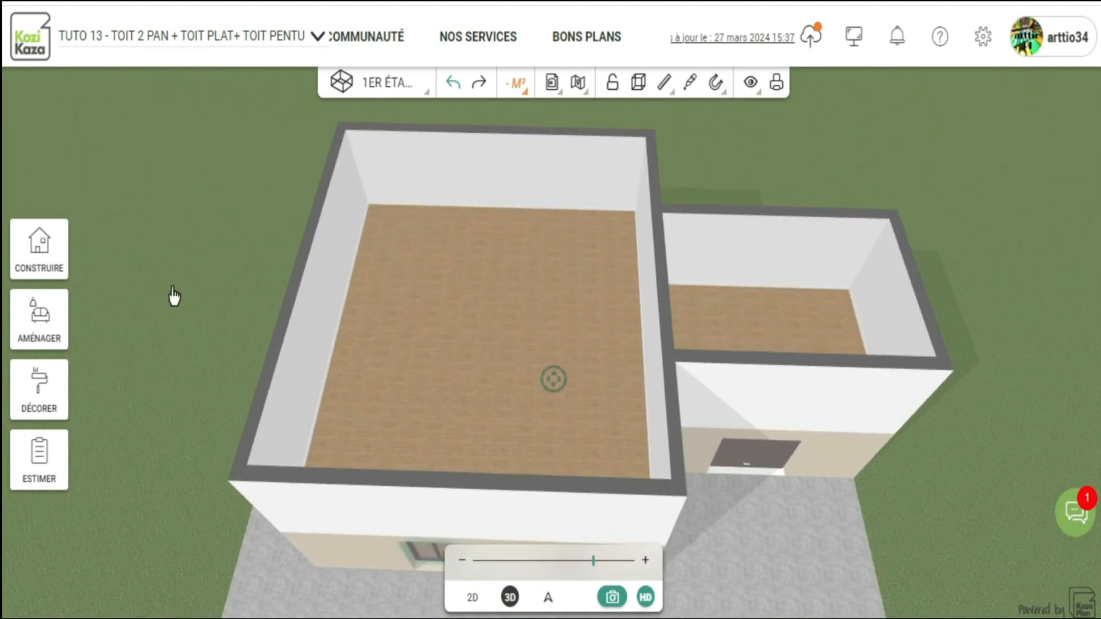
Start a pitched roof, add zone 2 over the garage, and make zone 1 over the main room the active zone
click(51, 247)
click(119, 310)
click(126, 371)
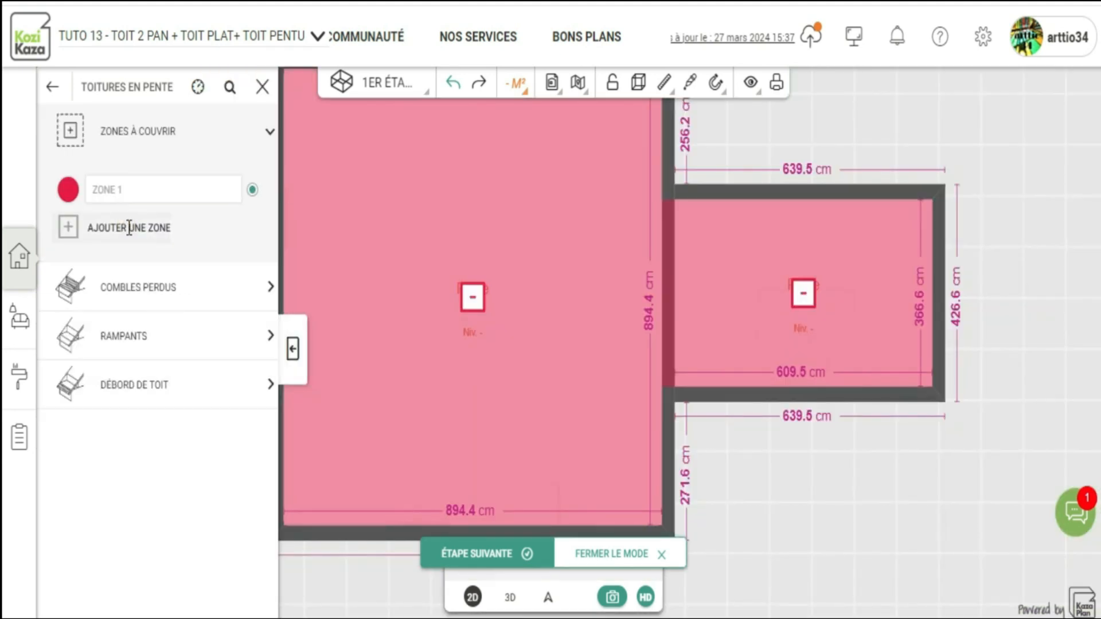
click(130, 226)
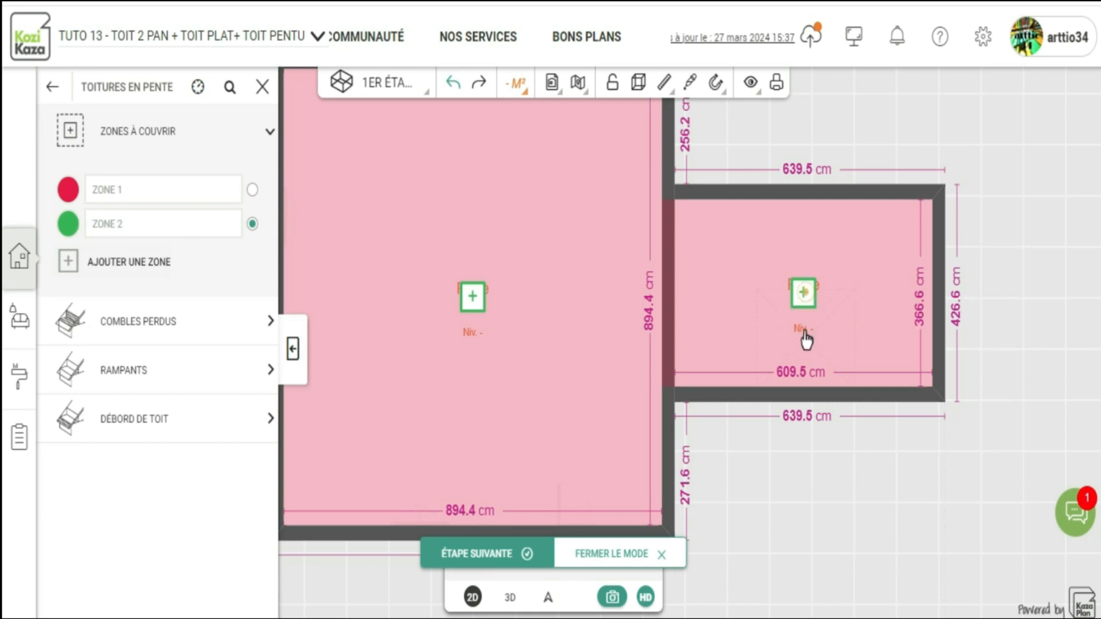
click(803, 294)
click(252, 190)
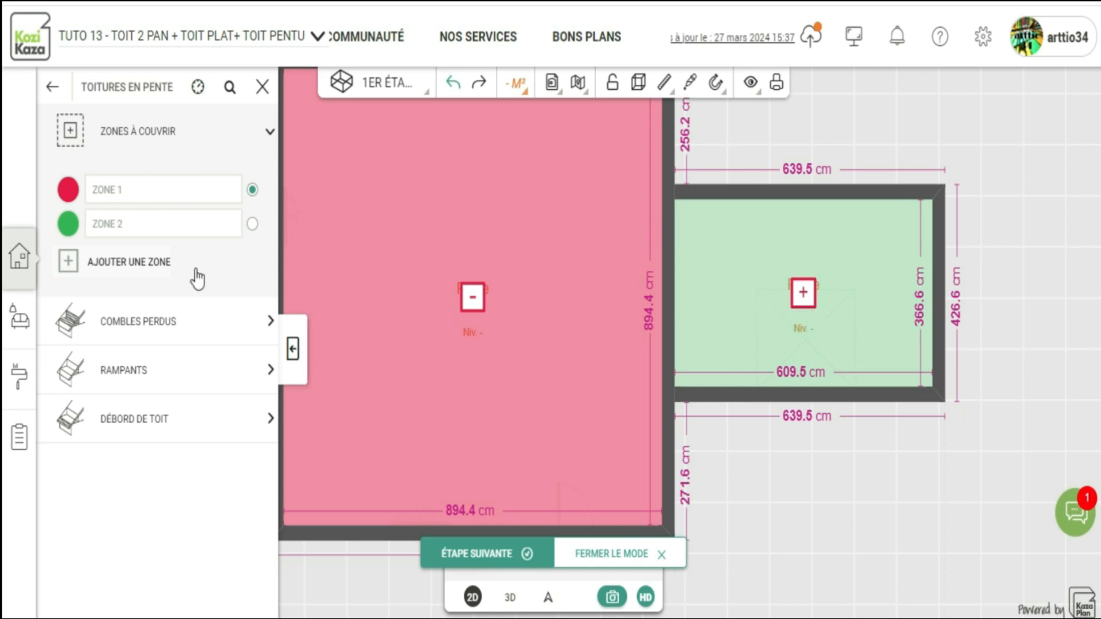
Give zone 1's opposite slopes over the main room a ceiling height of 150 cm and an inclination of 18°
click(135, 373)
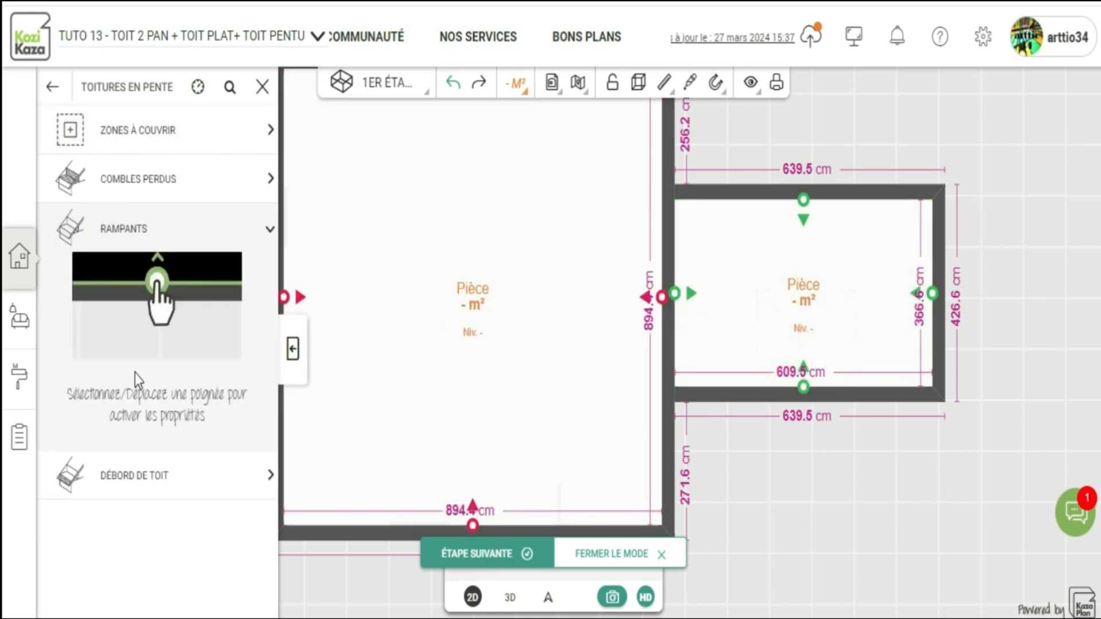
click(284, 298)
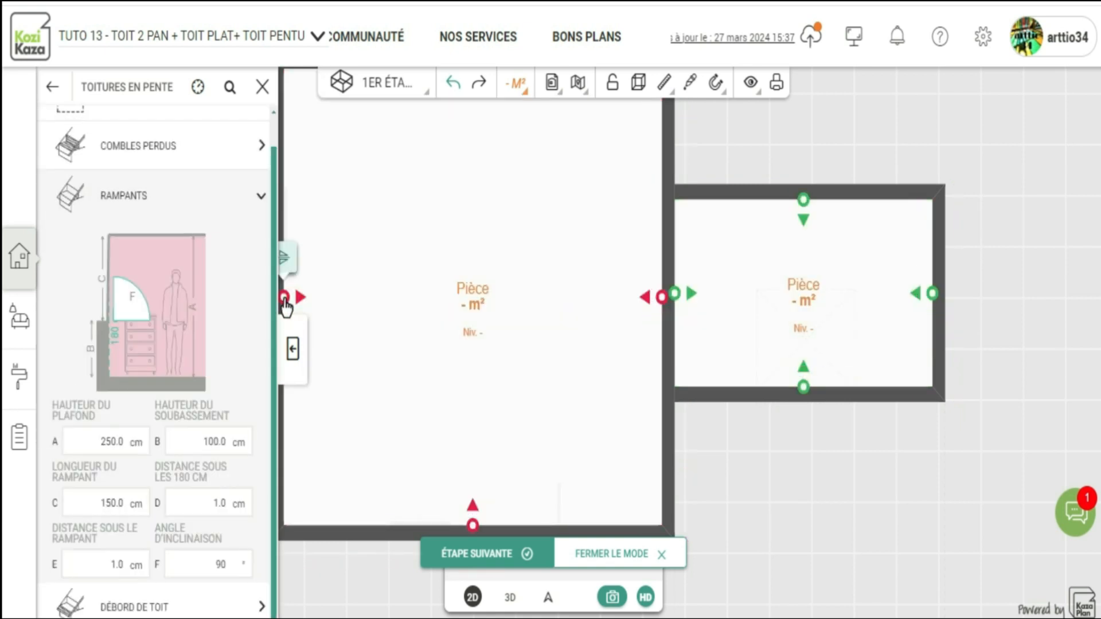
click(127, 440)
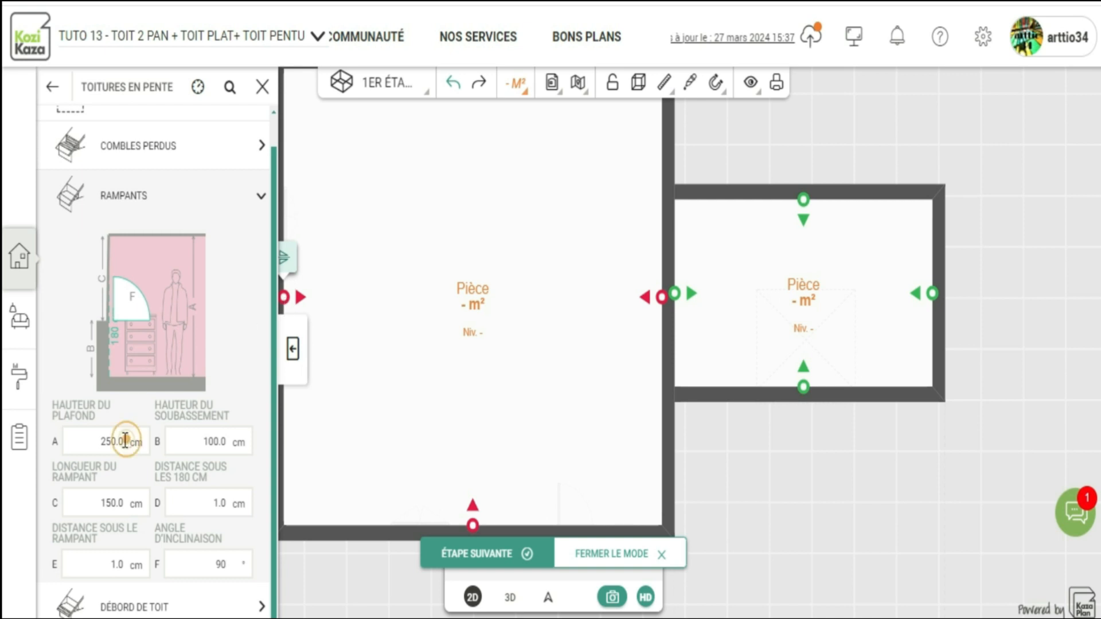
text(150)
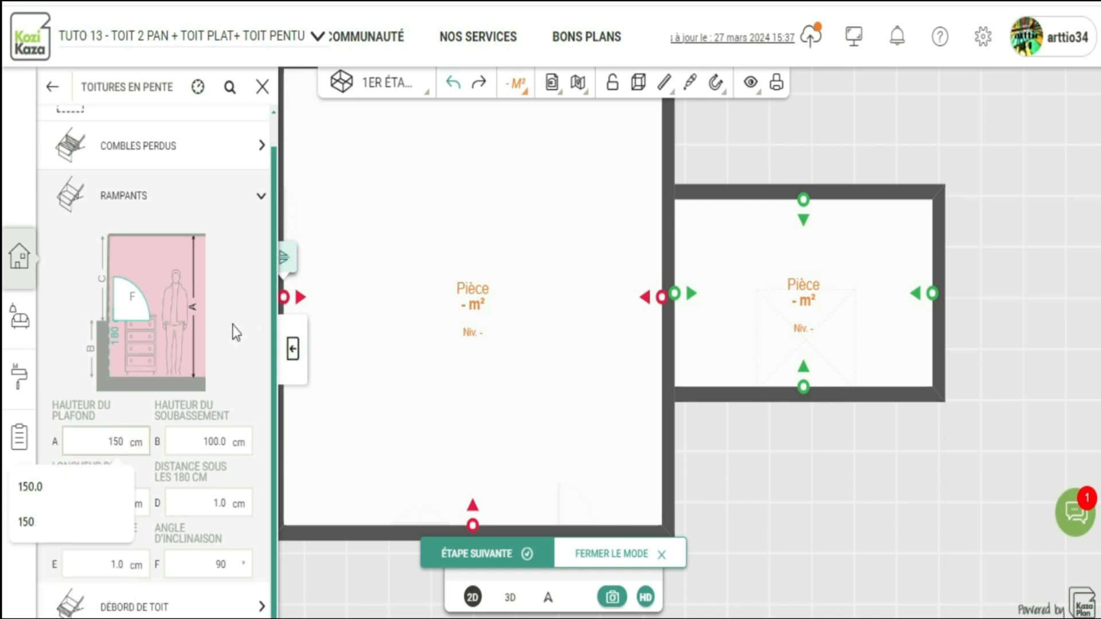
click(234, 440)
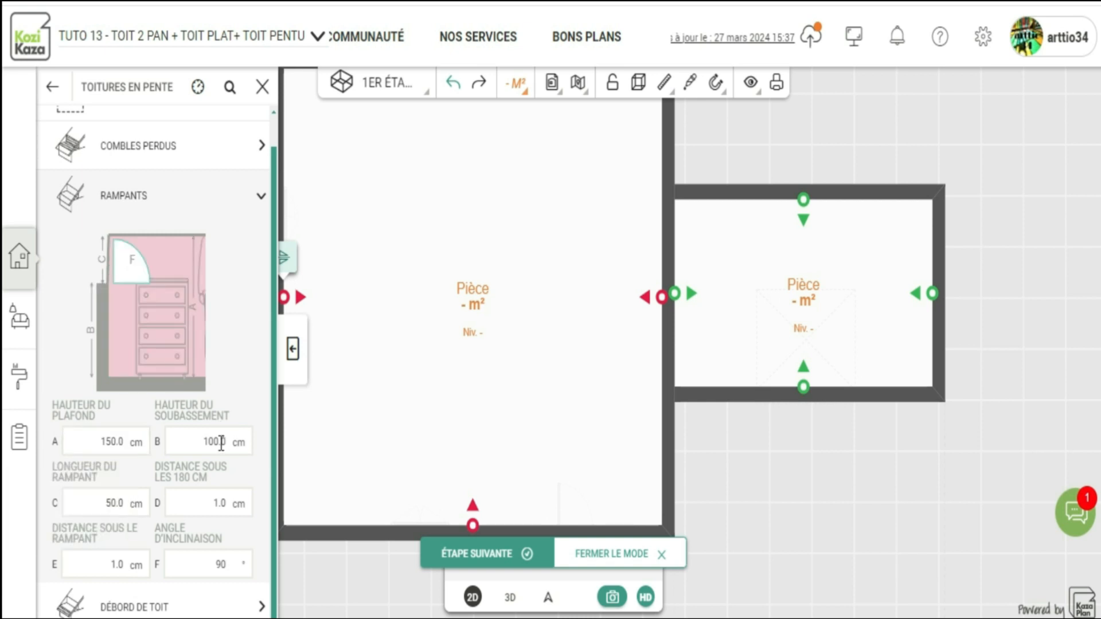
double_click(222, 564)
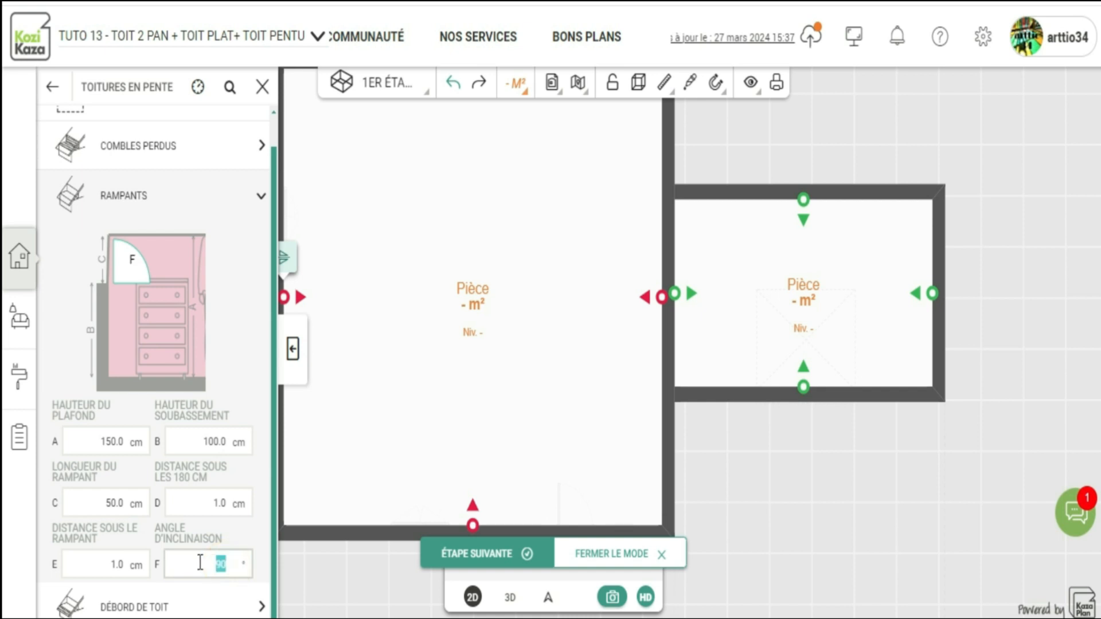
text(18)
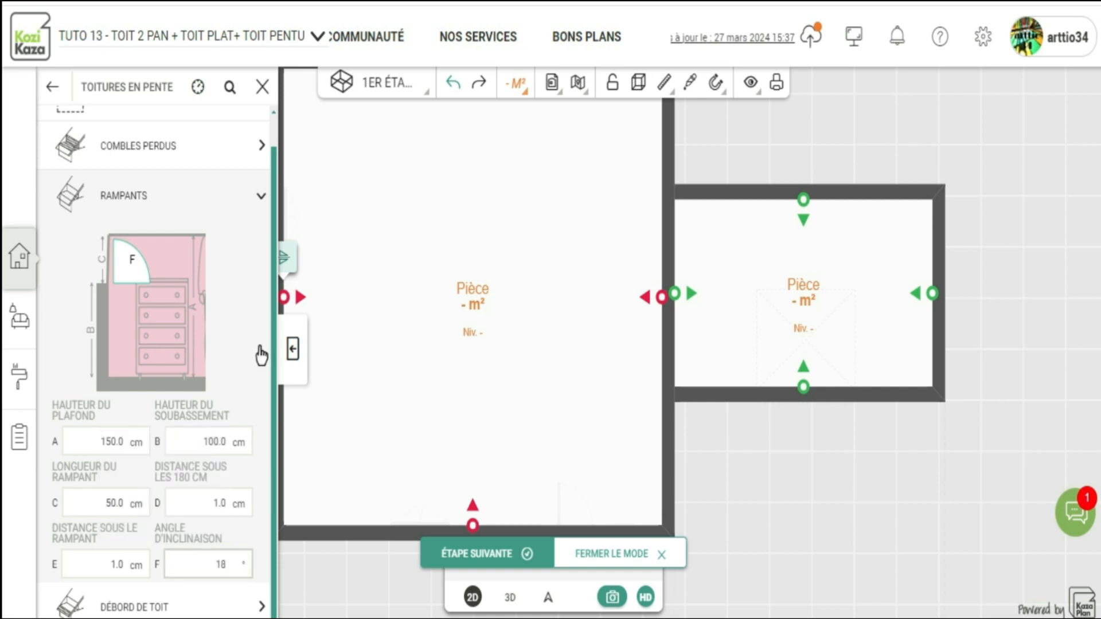
click(224, 368)
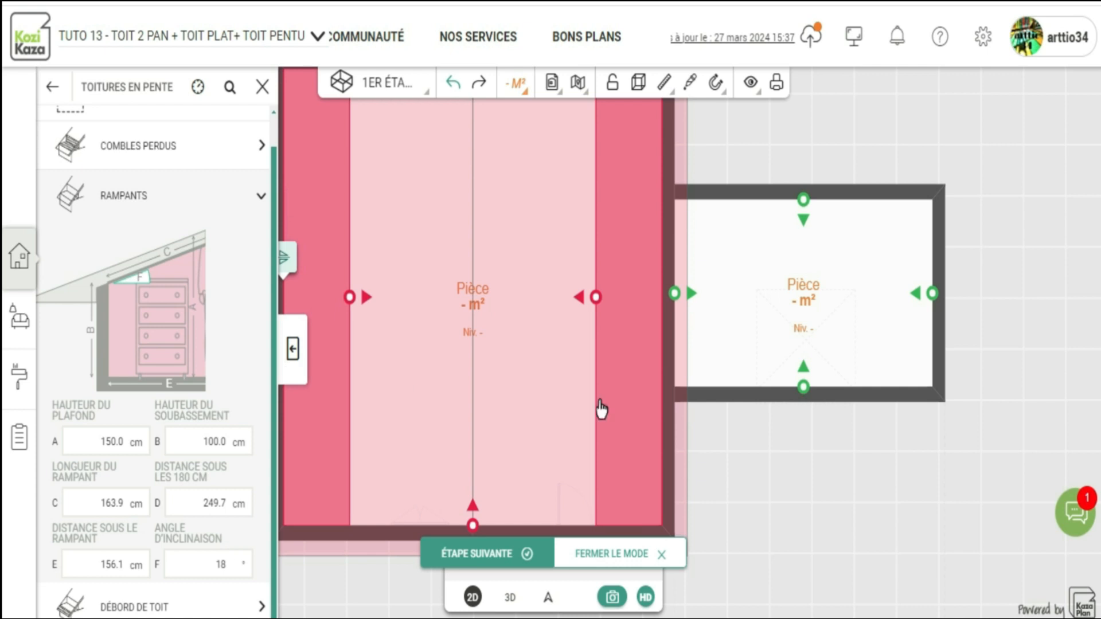
Align the facing roof overhang edges of zones 1 and 2 with the outer face of the wall between main room and garage
click(673, 294)
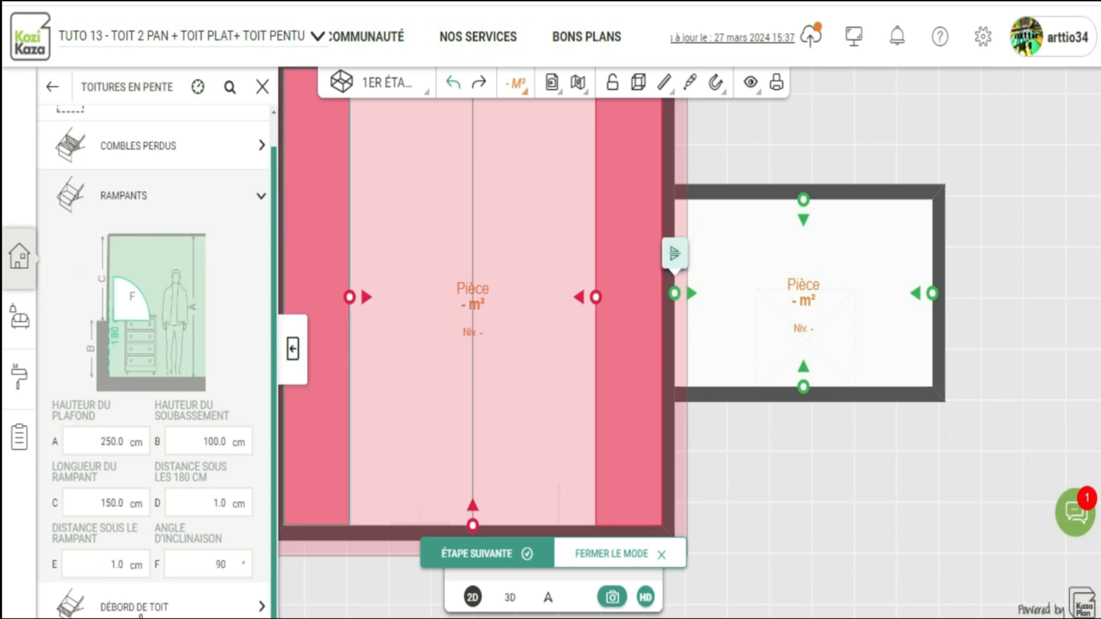
click(145, 600)
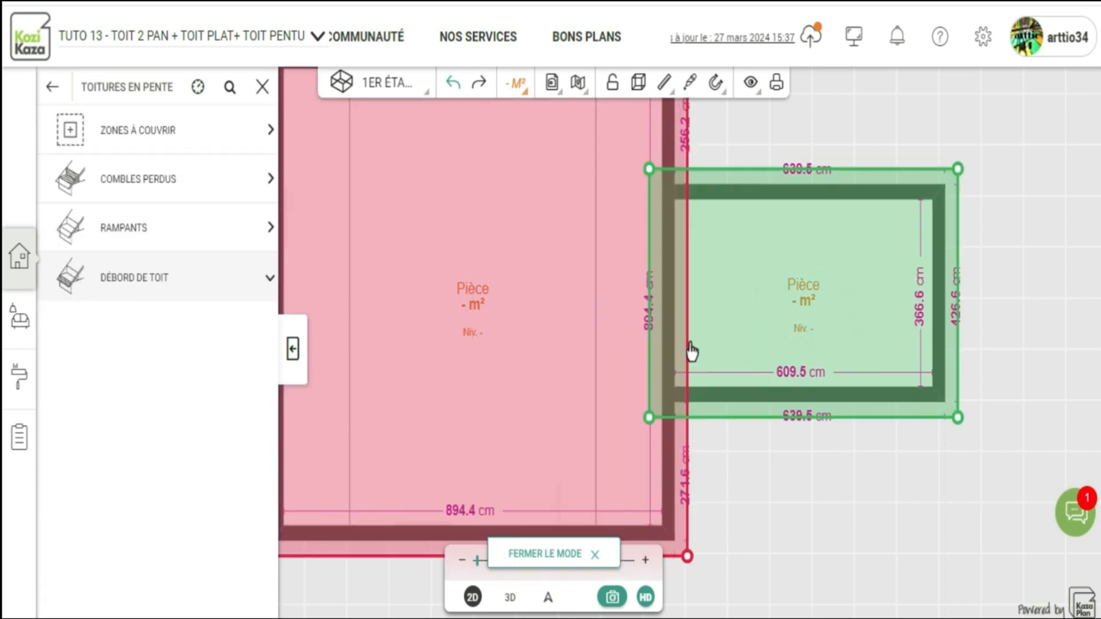
click(686, 341)
drag(686, 346, 669, 364)
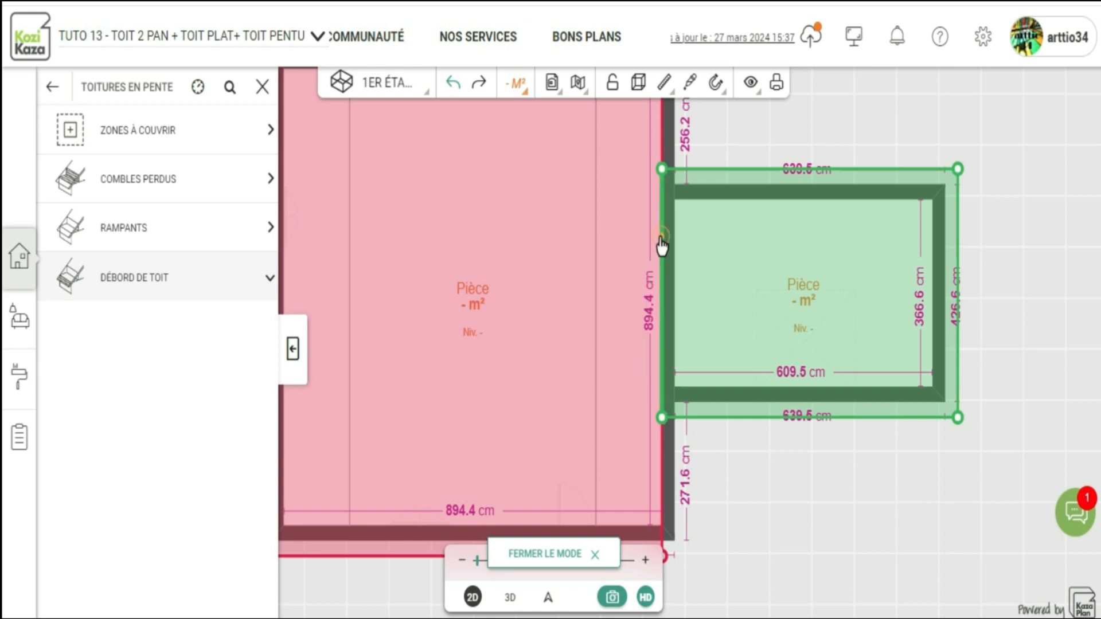
drag(661, 246, 678, 247)
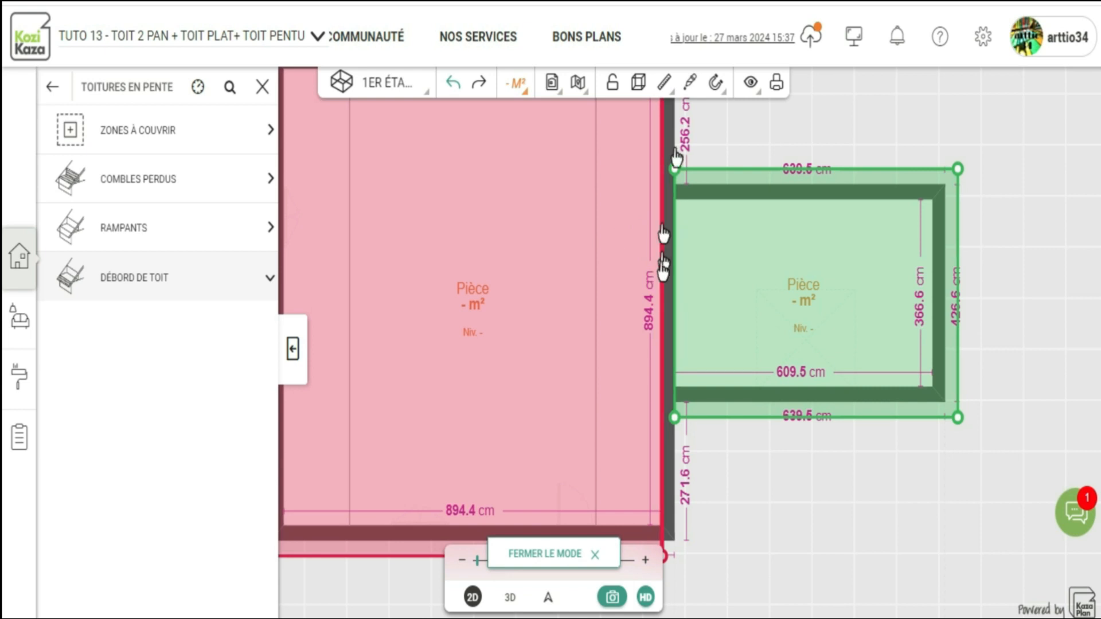
drag(668, 266, 682, 268)
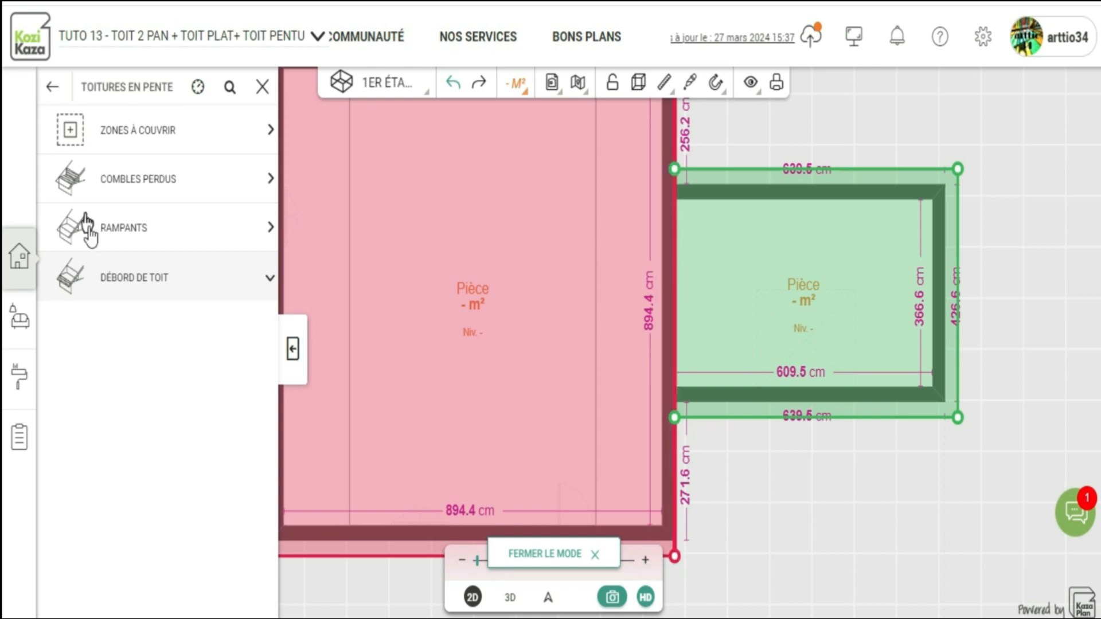
Slope zone 2 from the garage's outer wall to the main room wall, with ceiling height 100 cm and base wall height 30 cm
click(132, 228)
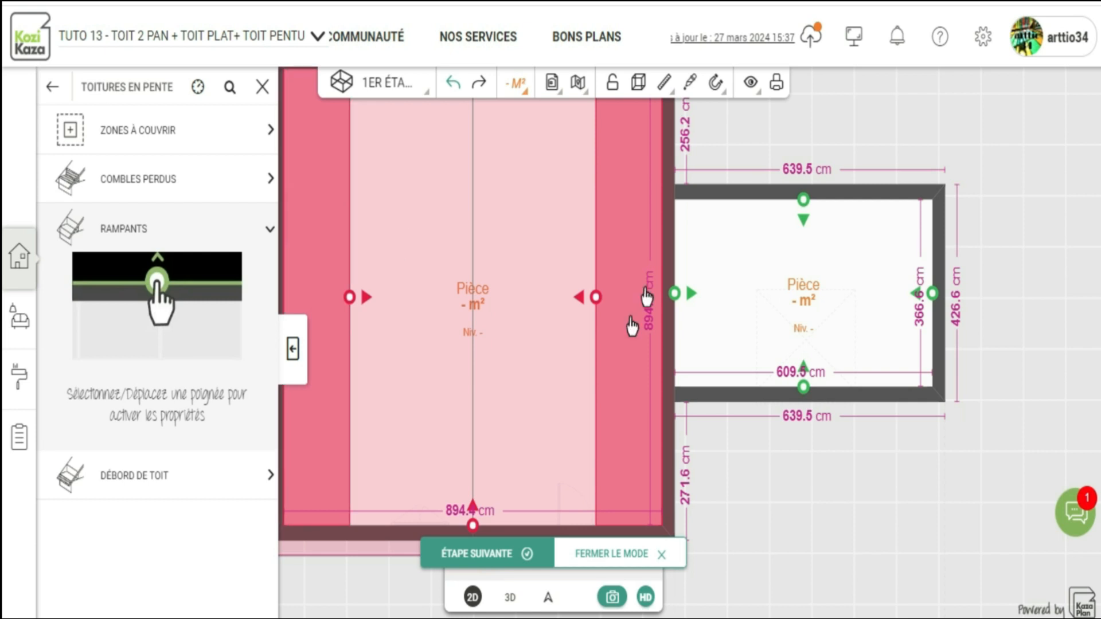
click(675, 295)
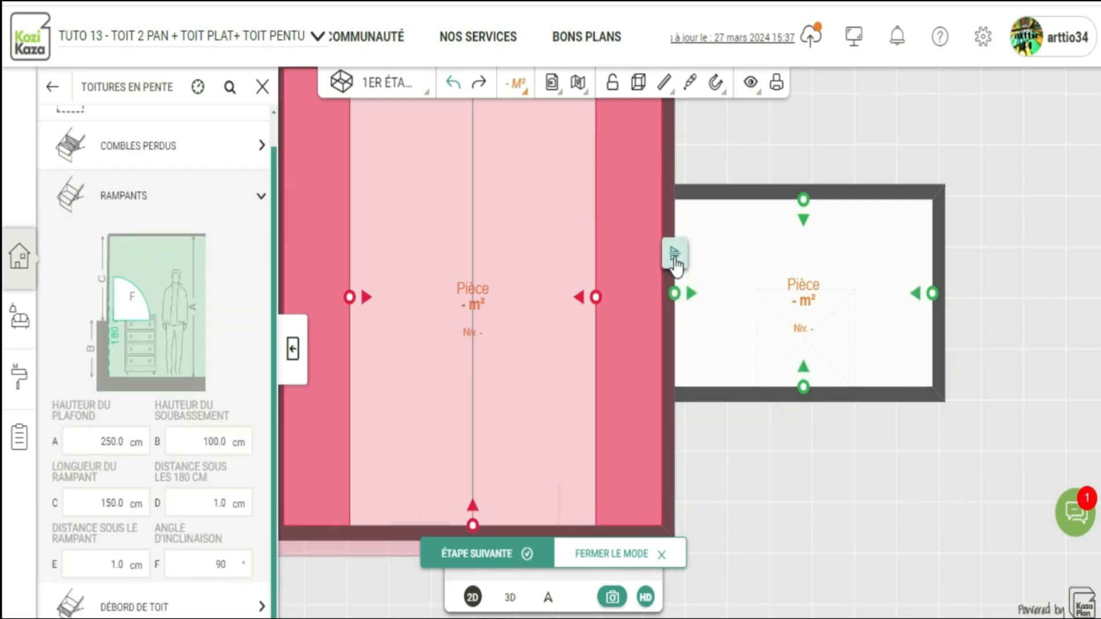
click(932, 294)
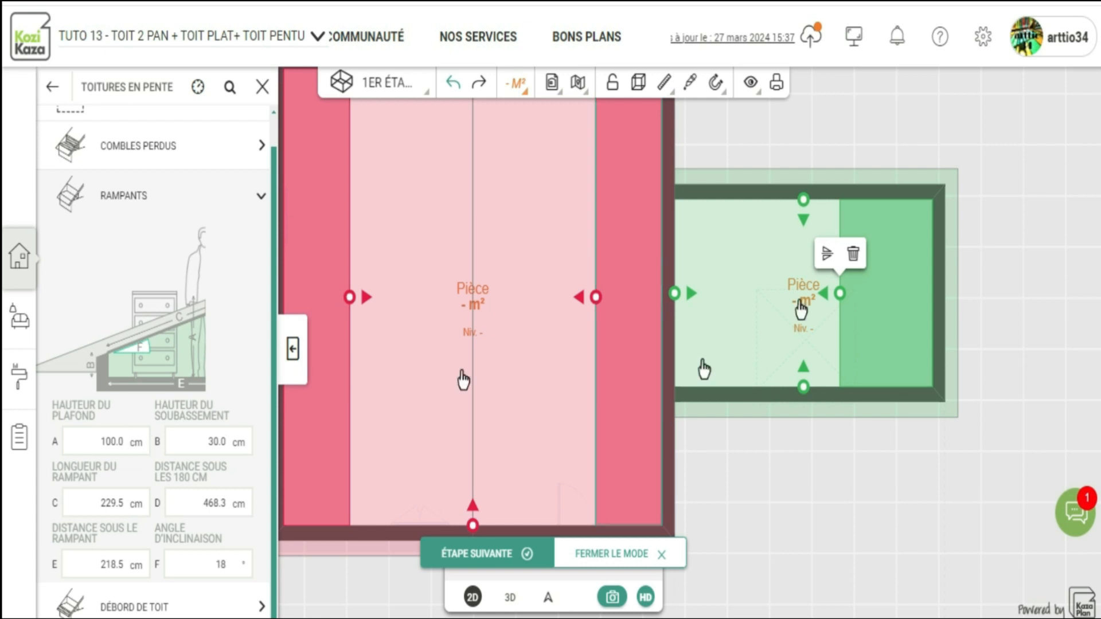
drag(840, 294, 674, 293)
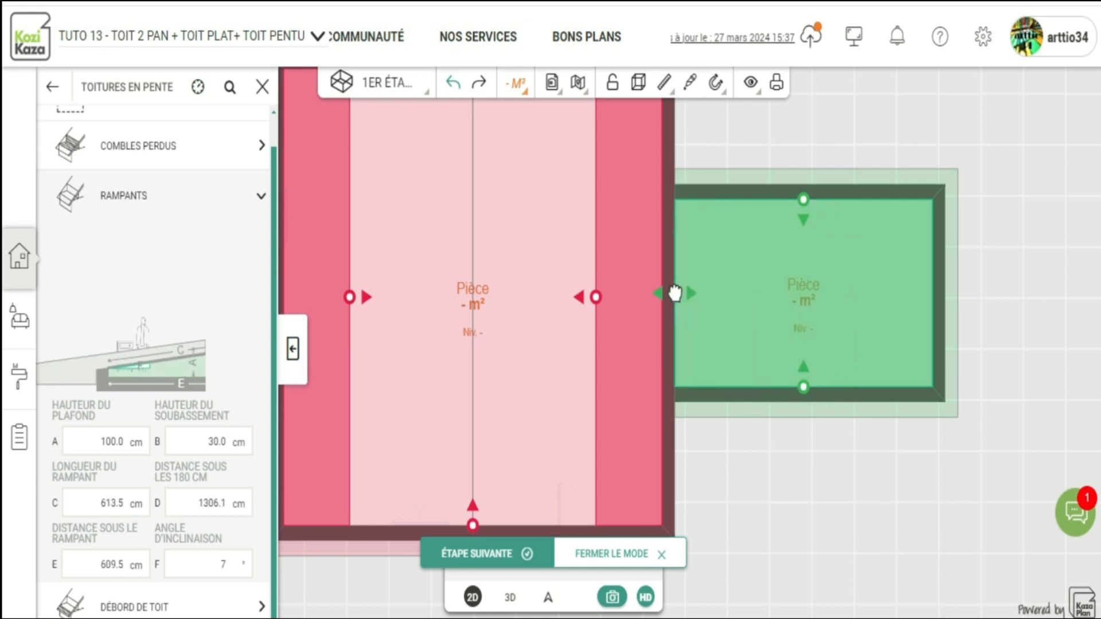
Inspect the junction between the main room and garage roofs in 3D from several angles
click(509, 598)
drag(681, 474, 619, 384)
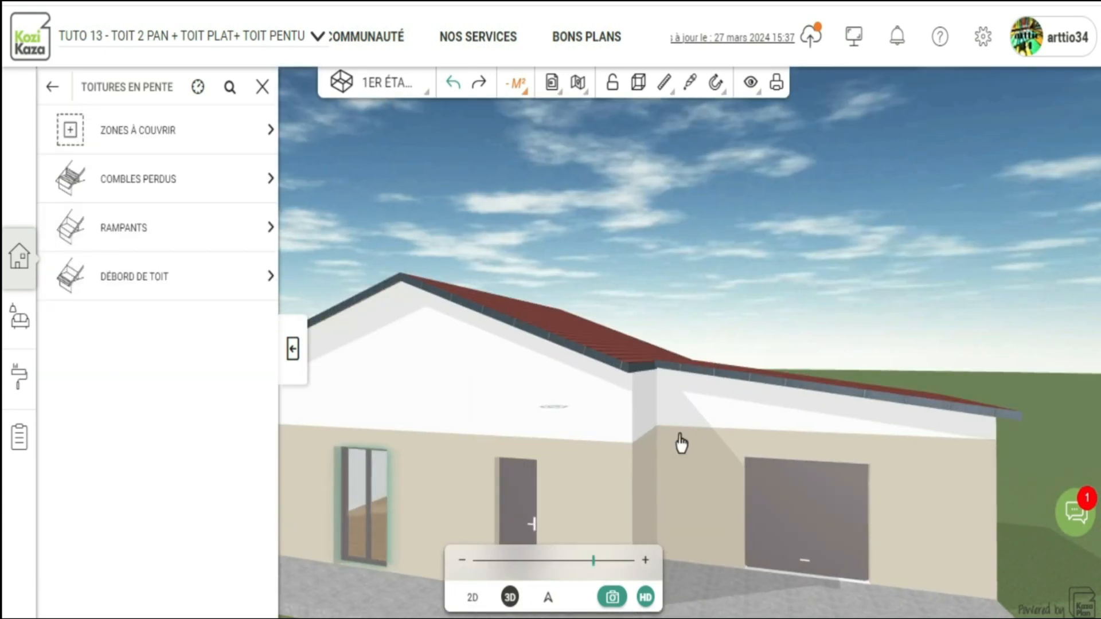
scroll(619, 441, up, 2)
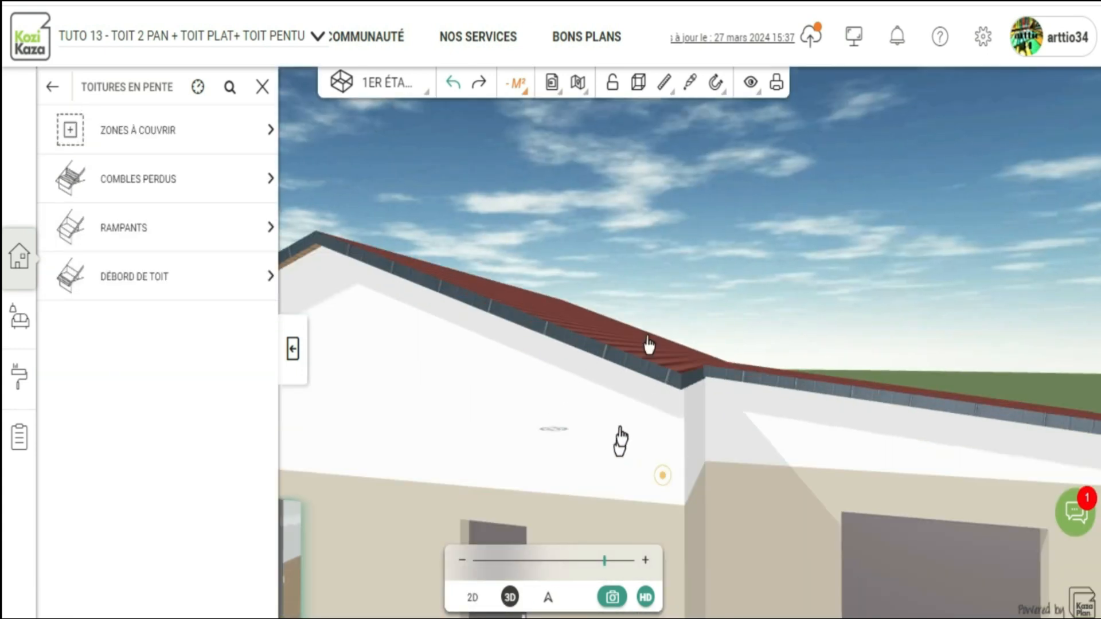
drag(621, 441, 655, 433)
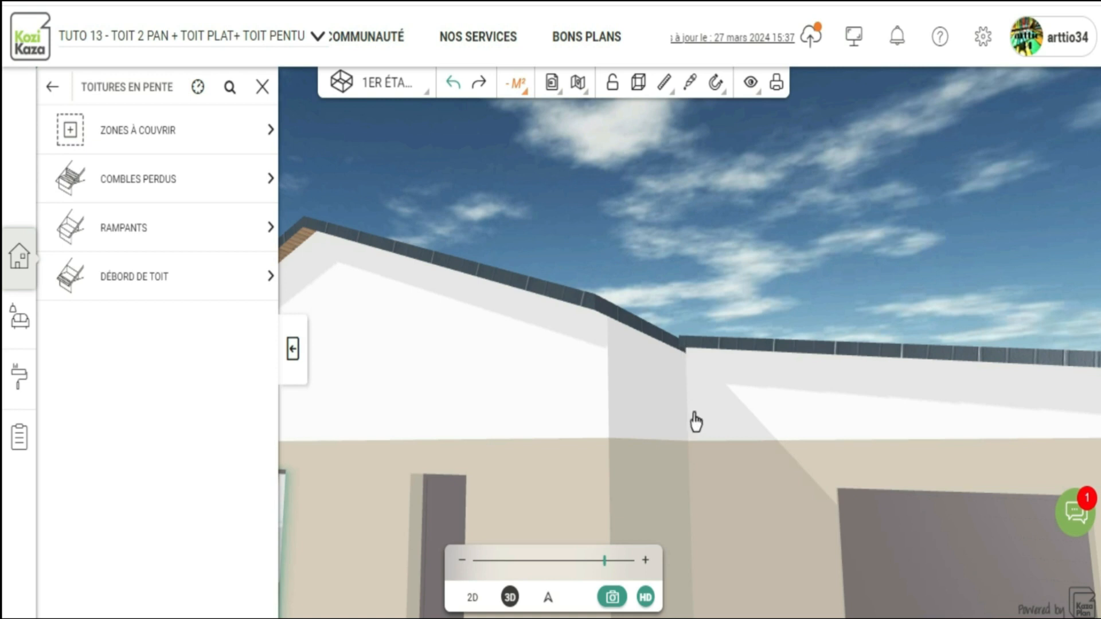
scroll(695, 421, up, 3)
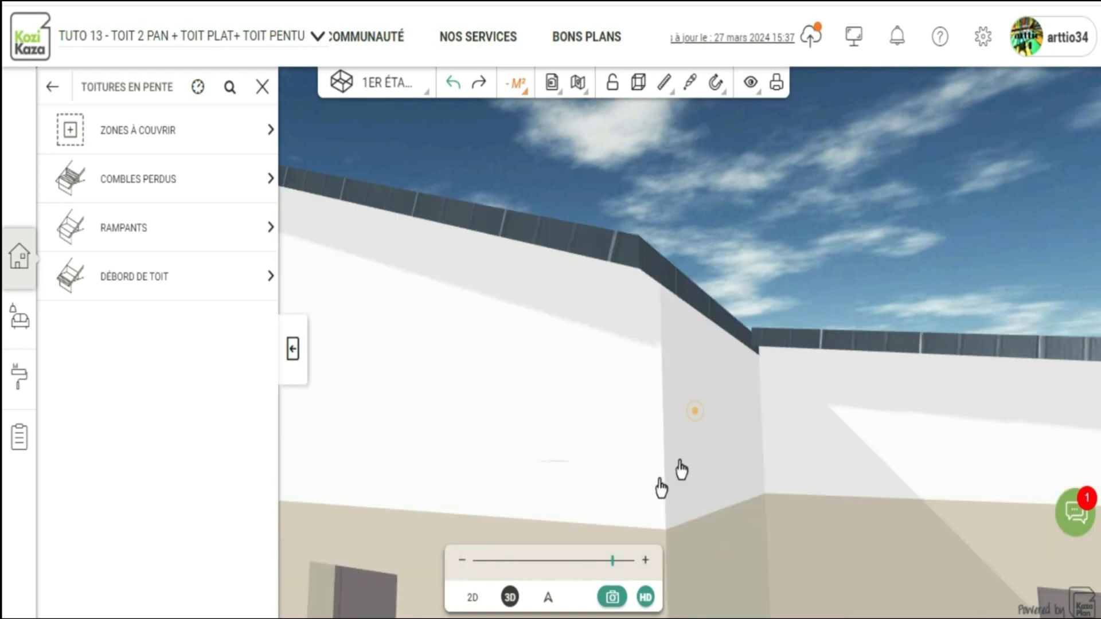
drag(660, 481, 780, 493)
scroll(888, 505, down, 3)
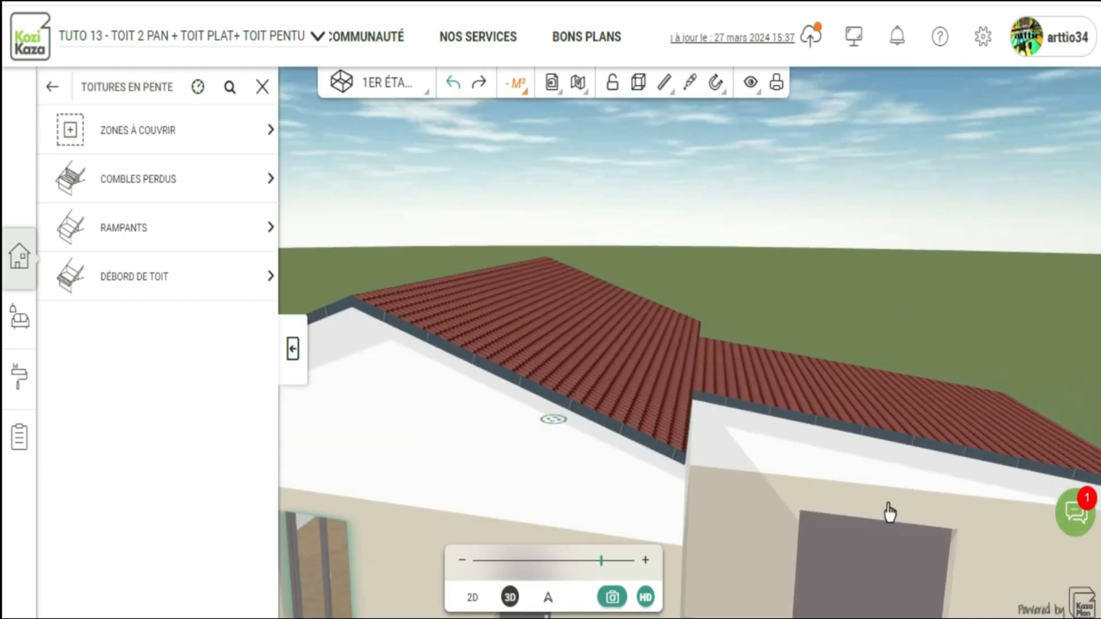
drag(909, 474, 889, 467)
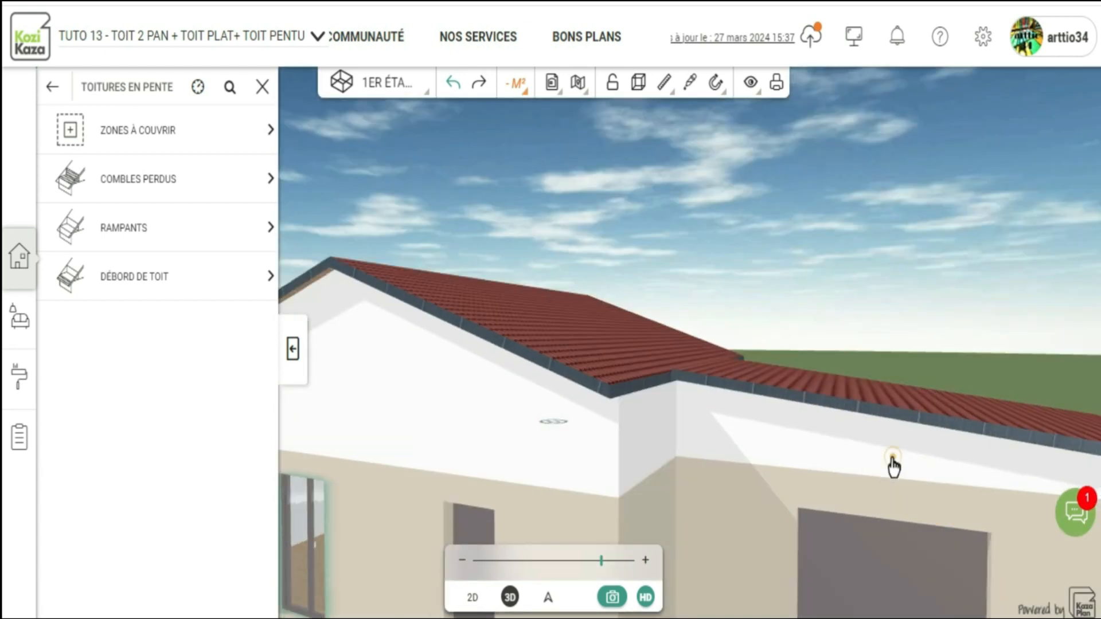
scroll(892, 467, down, 3)
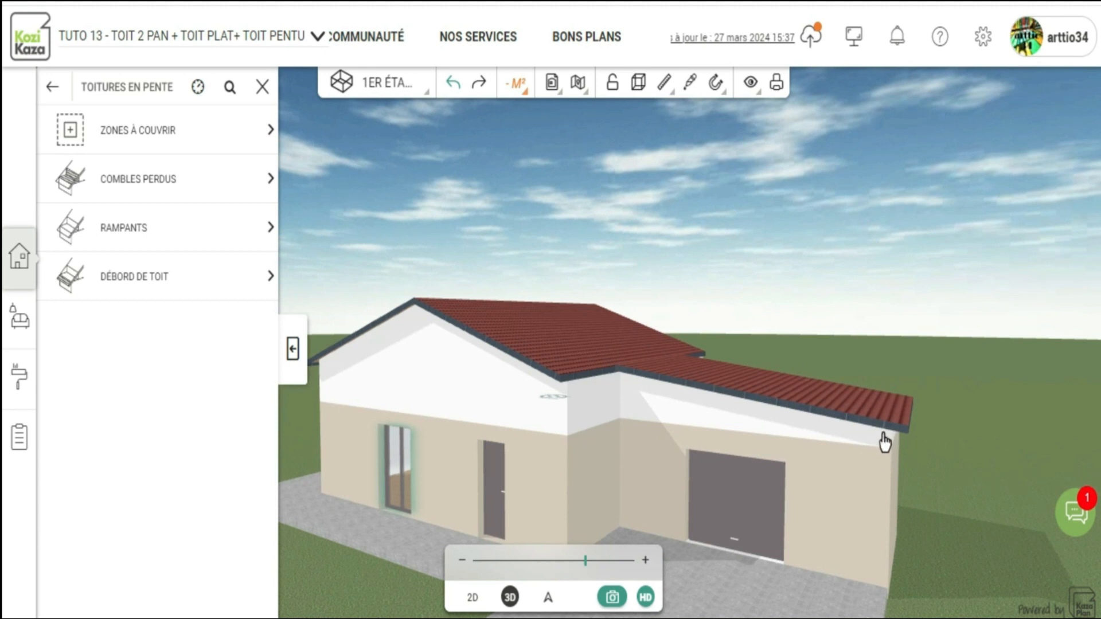
View the whole house in 3D from the front and above to check both roofs together
drag(603, 478, 886, 365)
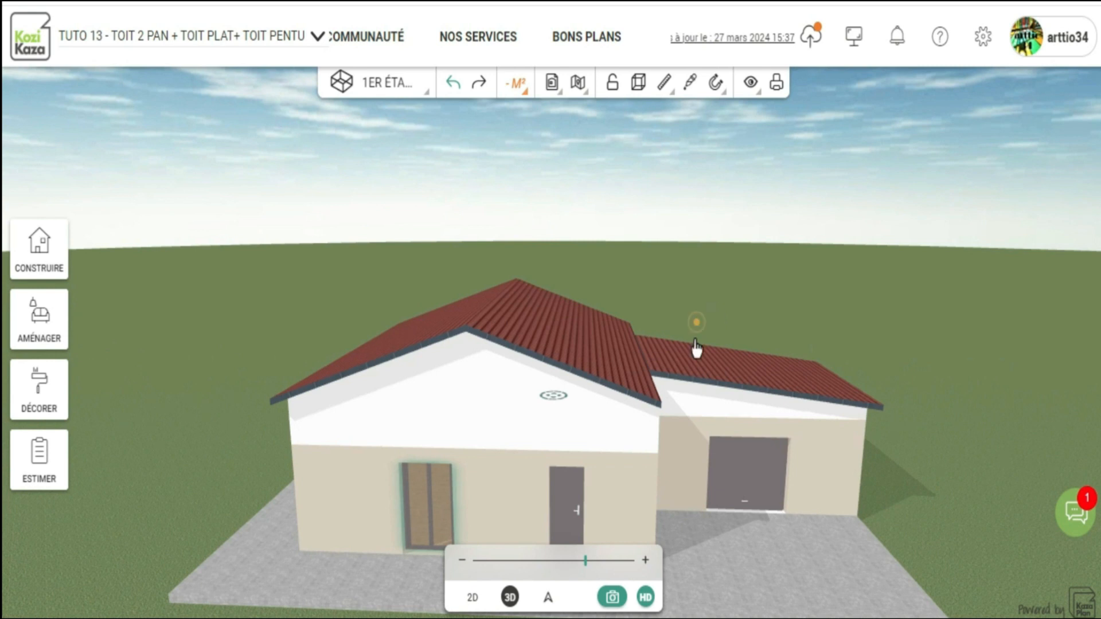
drag(642, 394, 676, 365)
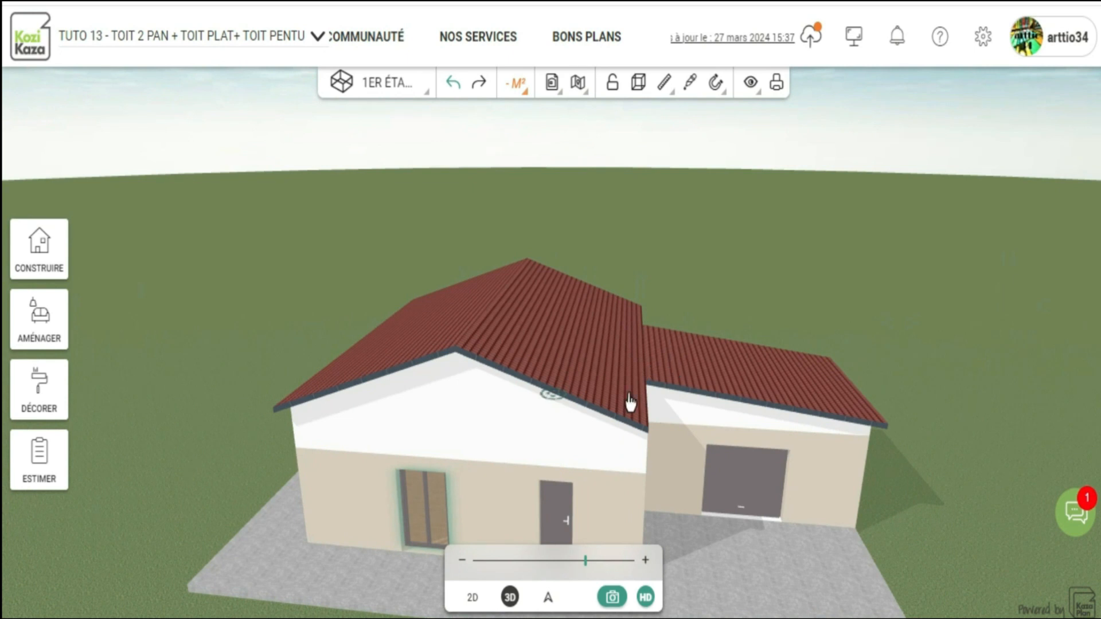
click(533, 332)
drag(533, 331, 542, 378)
Review the reference levels, ceiling heights and slab thicknesses in the floor settings and validate them
click(396, 83)
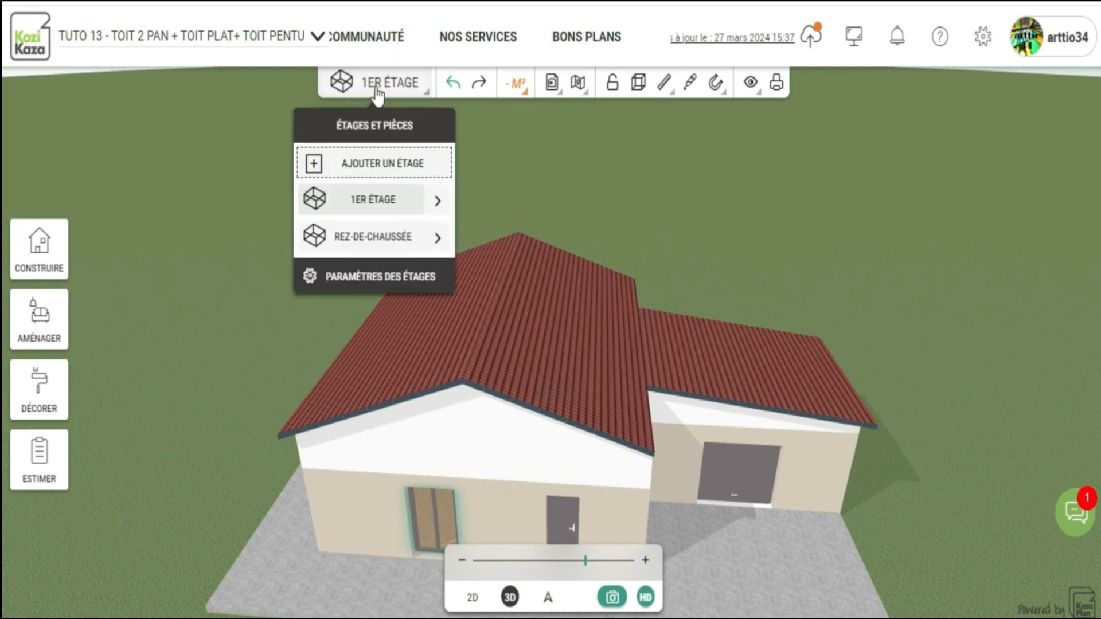
click(370, 281)
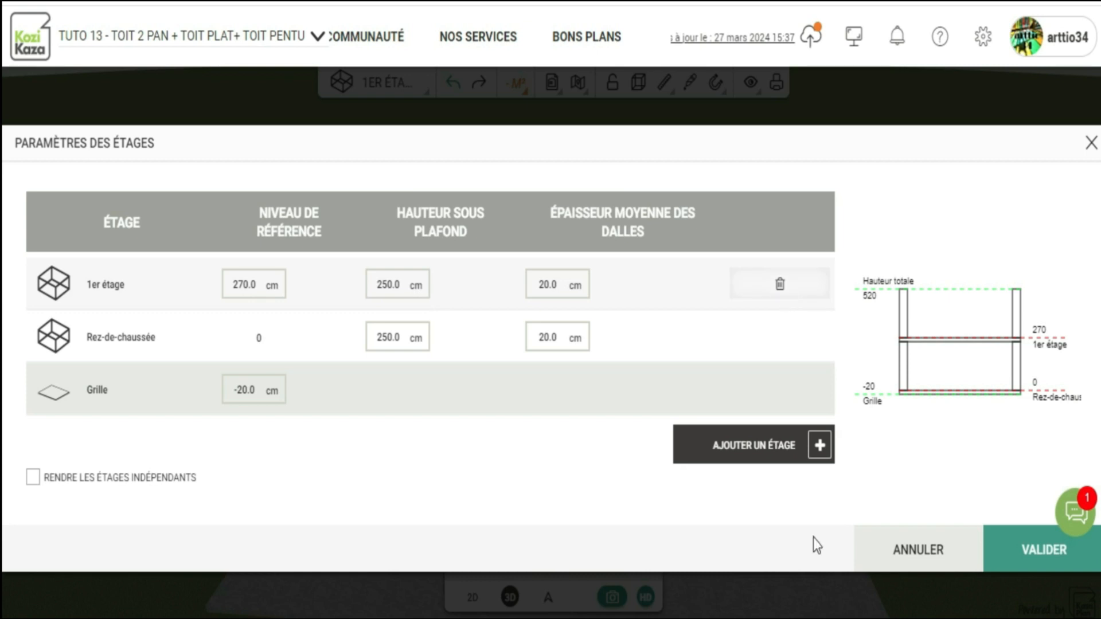
click(1028, 552)
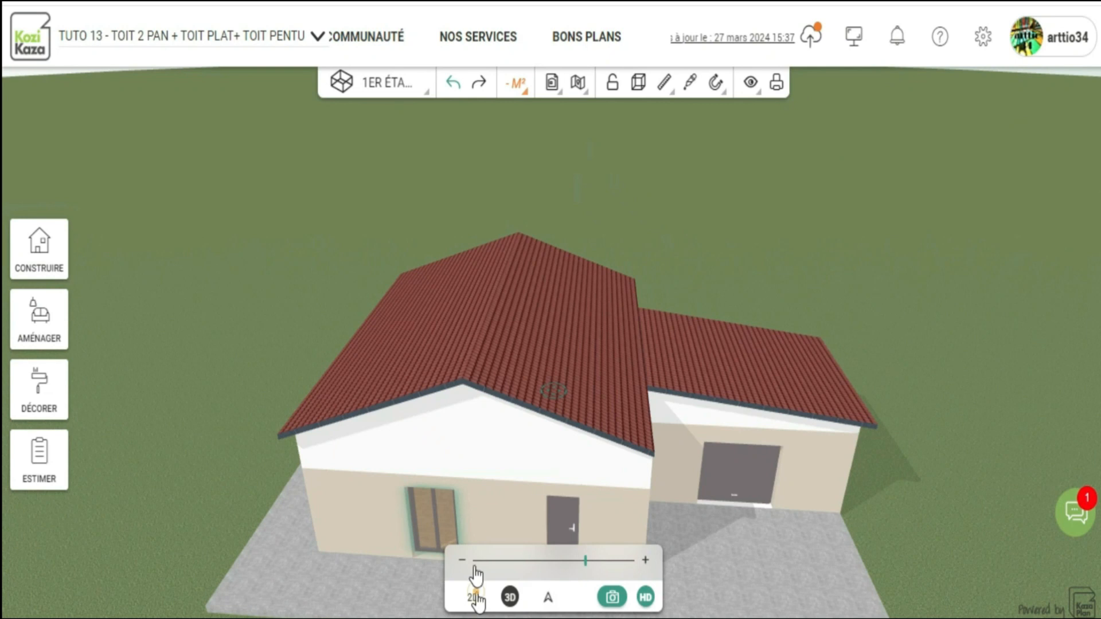
Reopen the slopes in the 2D plan and flatten those of zones 1 and 2 by pulling their limits back to the walls
click(473, 595)
scroll(484, 203, up, 2)
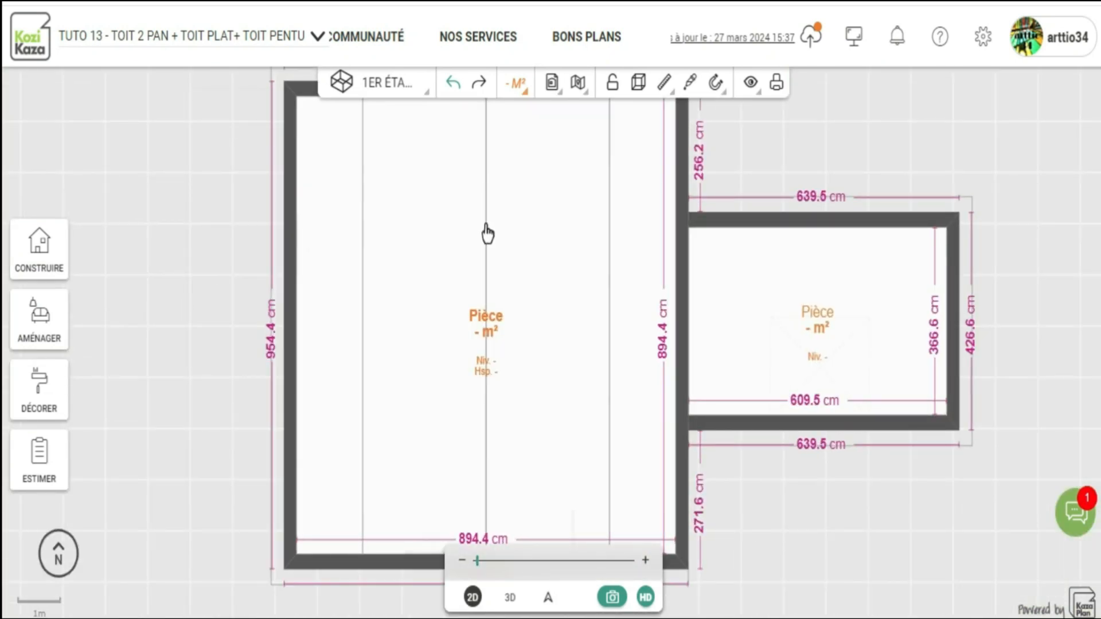
click(610, 257)
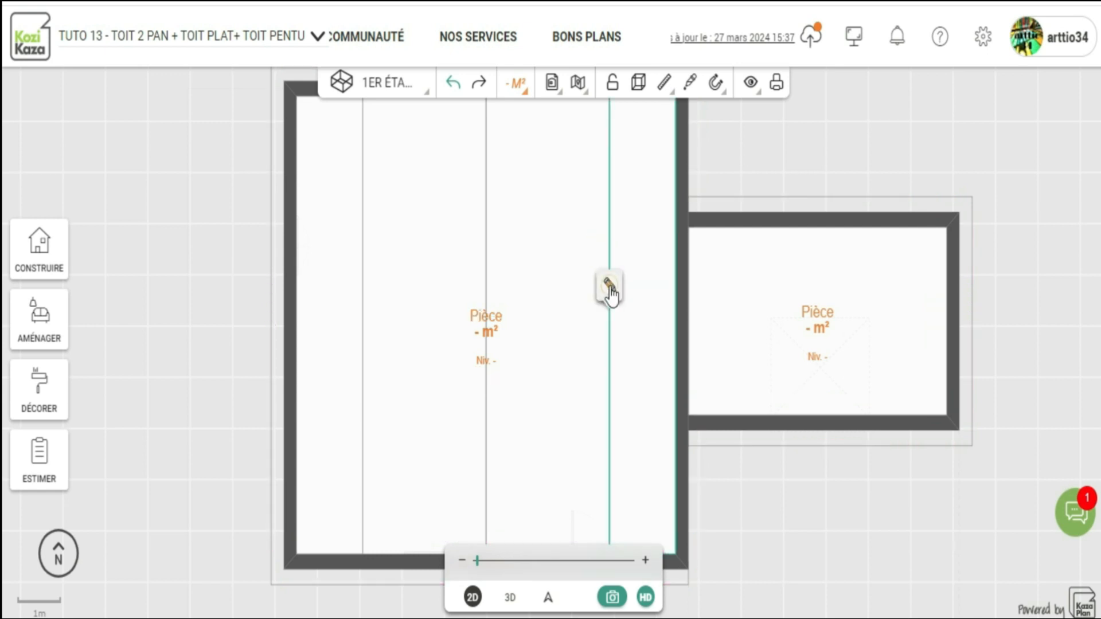
click(610, 289)
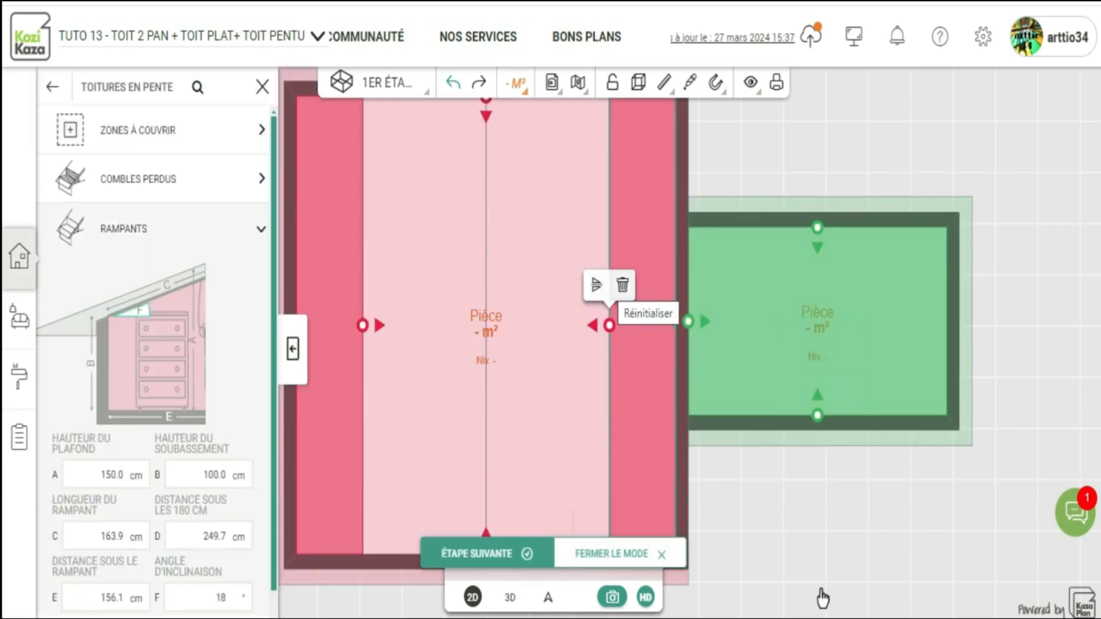
drag(830, 551, 844, 539)
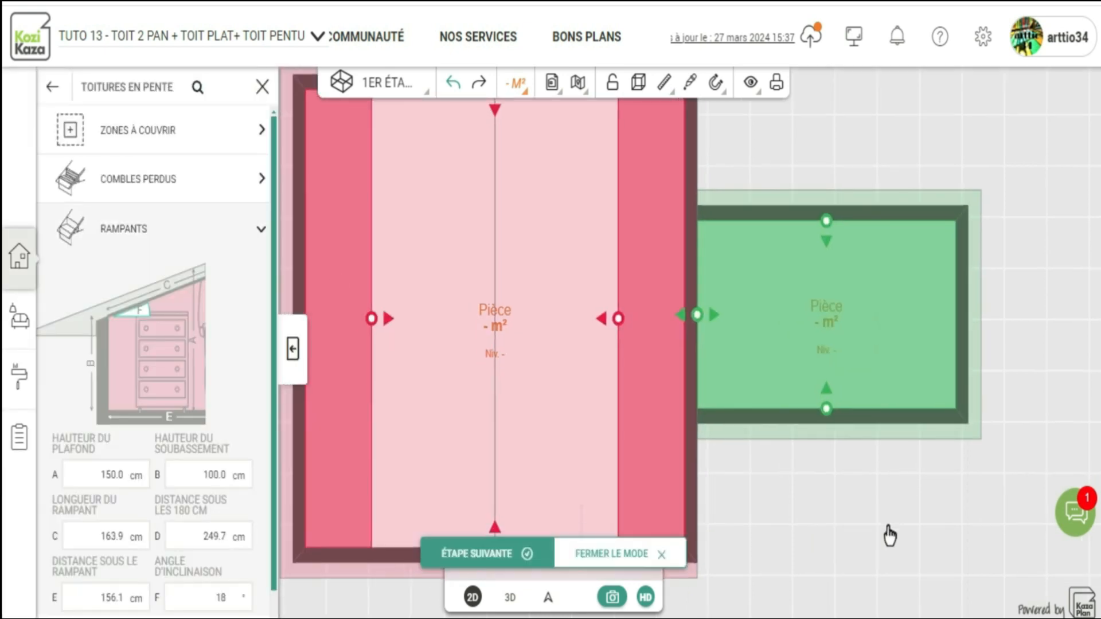
drag(375, 322, 335, 298)
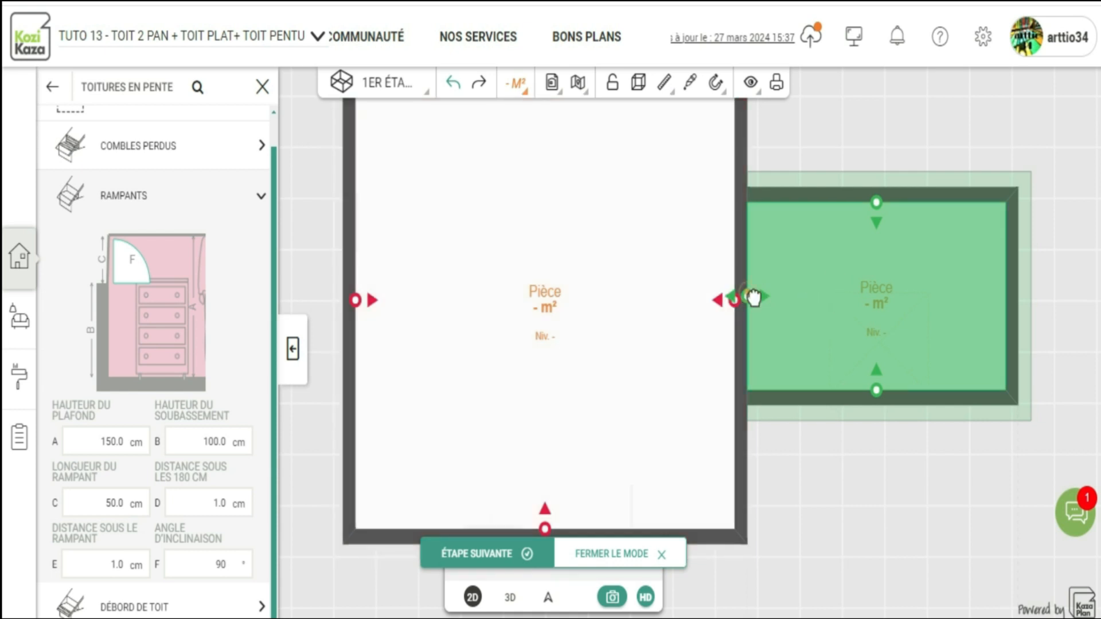
drag(1023, 295, 1049, 290)
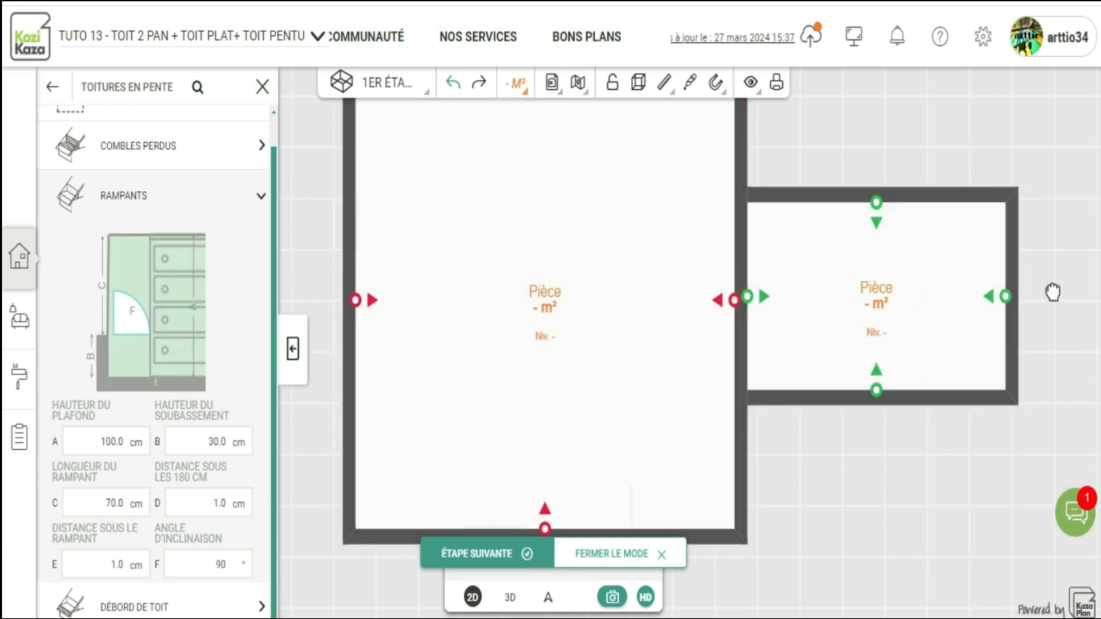
Leave the sloped-roof mode and view the added floor's open rooms in 3D
click(608, 556)
click(508, 597)
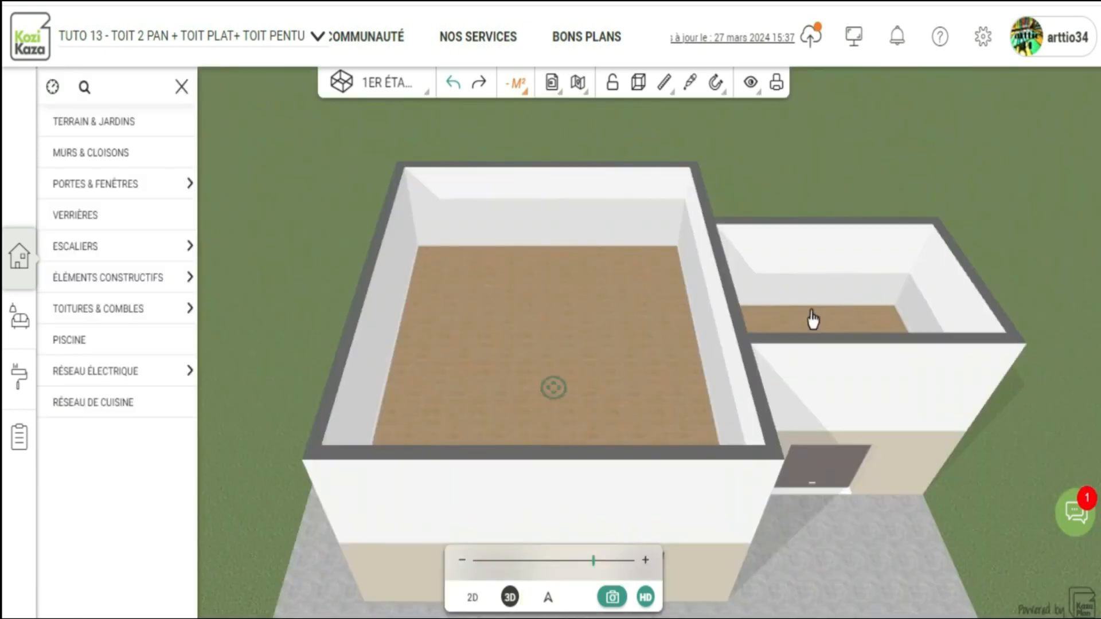
drag(813, 316, 855, 530)
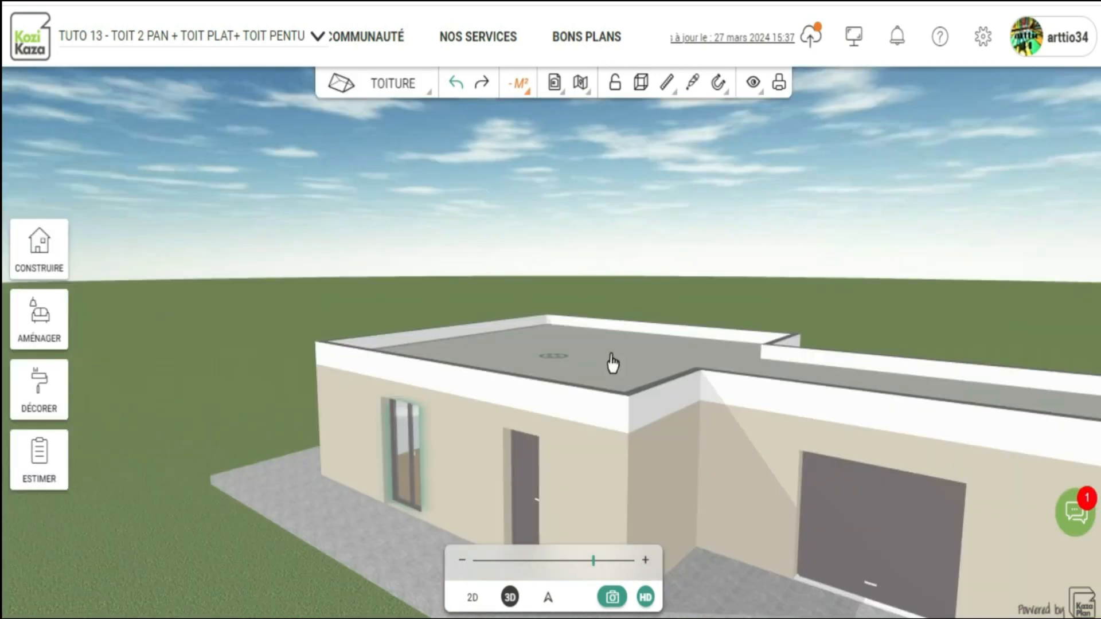
Delete the Toiture level in the floor settings of the flat-roofed house and validate
drag(721, 375, 671, 318)
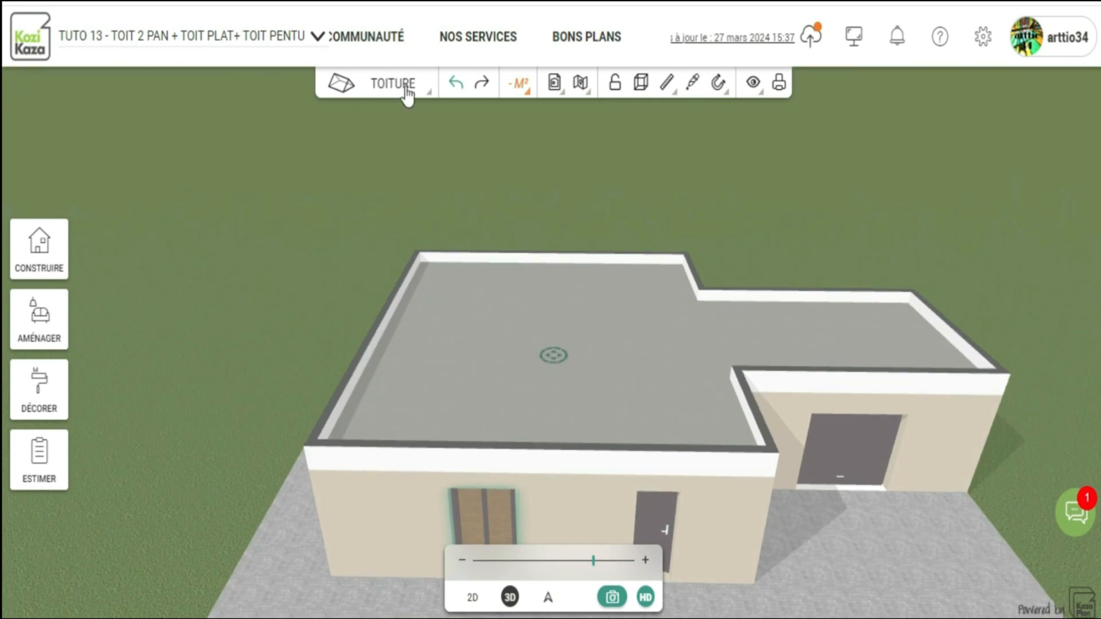
click(383, 80)
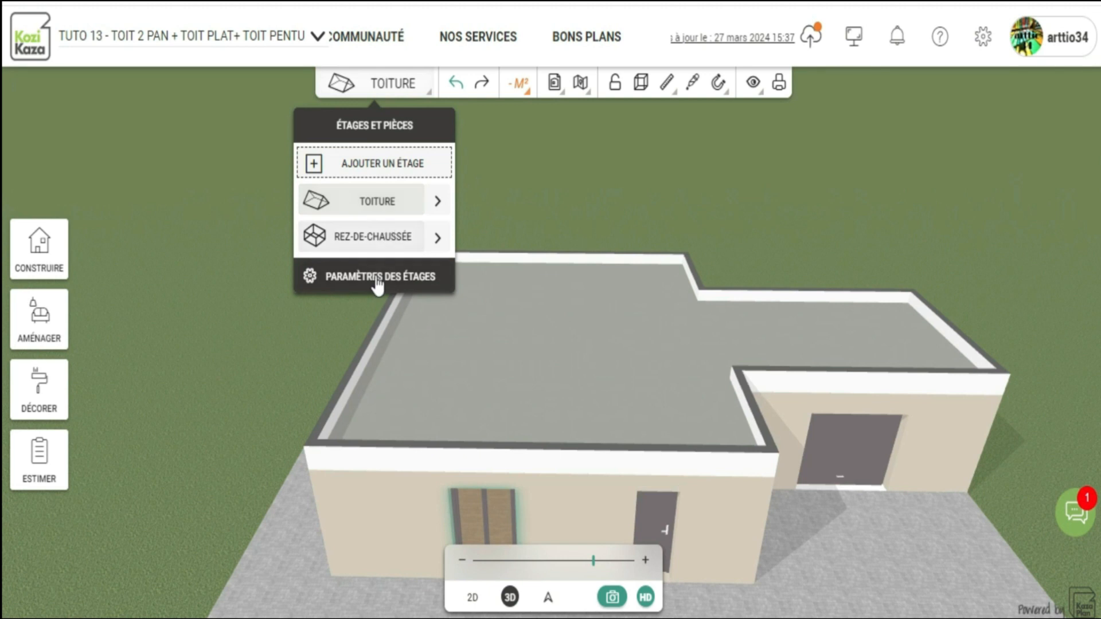
click(377, 278)
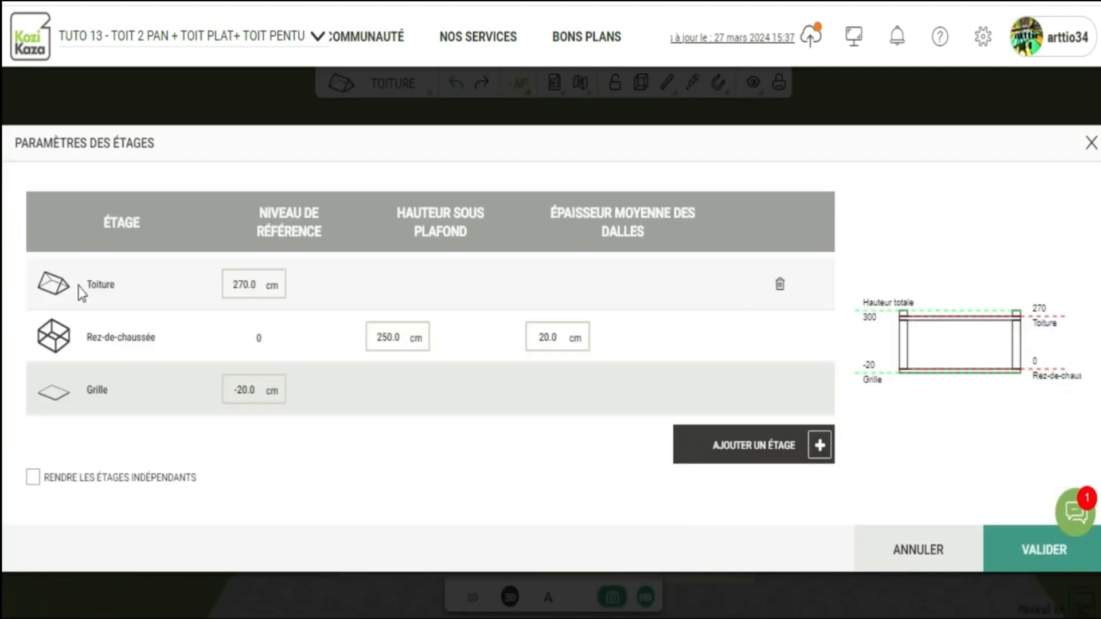
click(780, 284)
click(1030, 553)
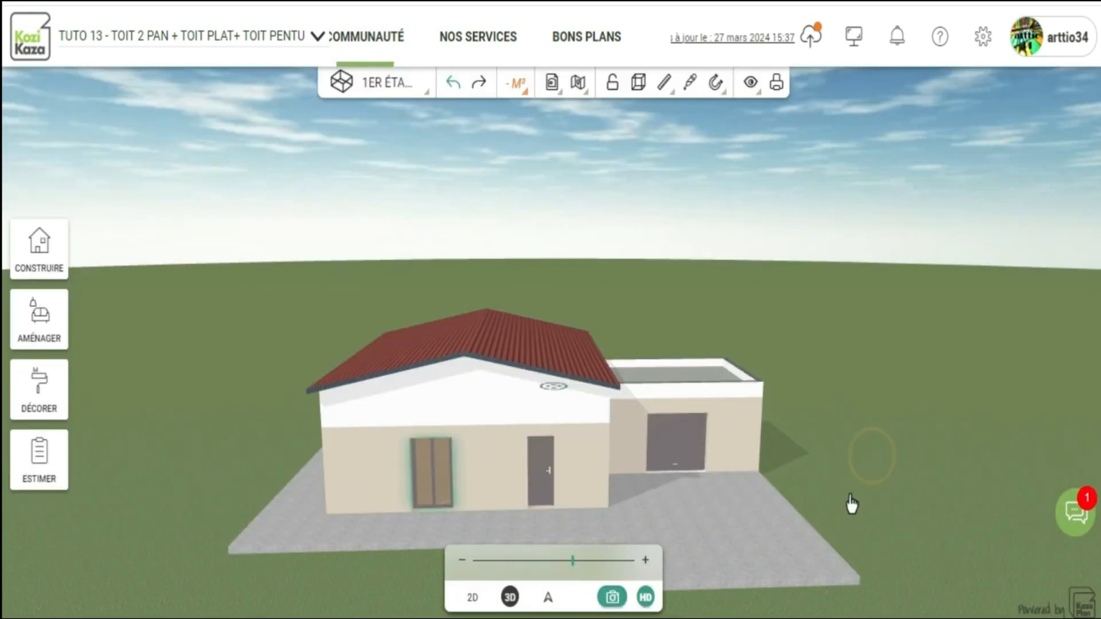
View the house with the two-slope main roof and the flat garage roof in 3D from the front and above
drag(852, 504, 656, 417)
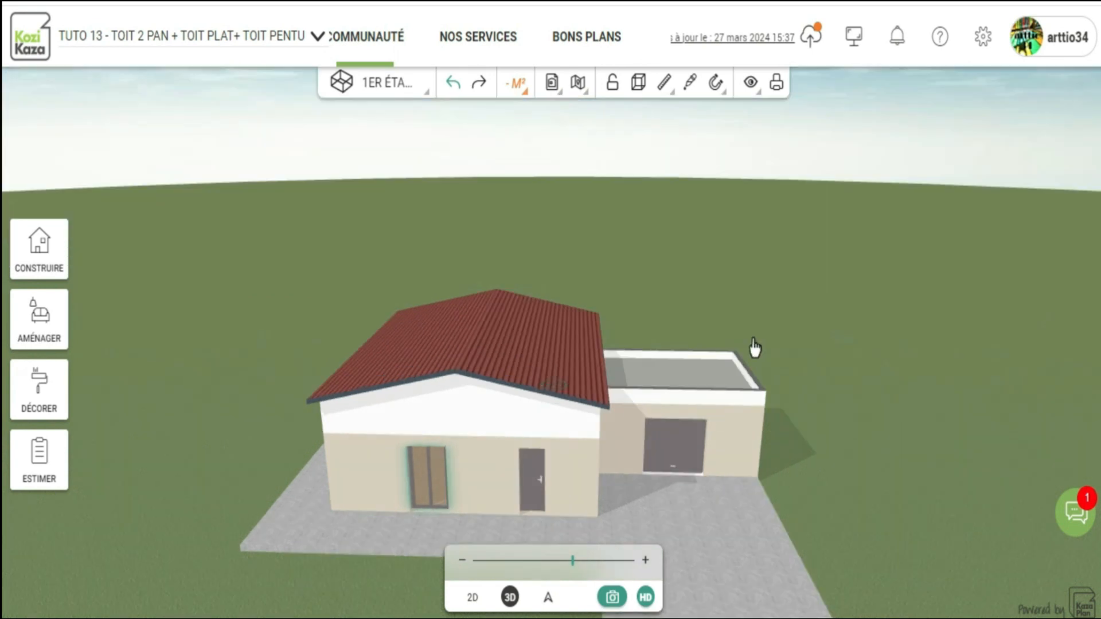
drag(852, 325, 869, 370)
drag(872, 318, 869, 281)
Delete the three walls around the garage's flat roof in the first floor's 2D plan
click(466, 600)
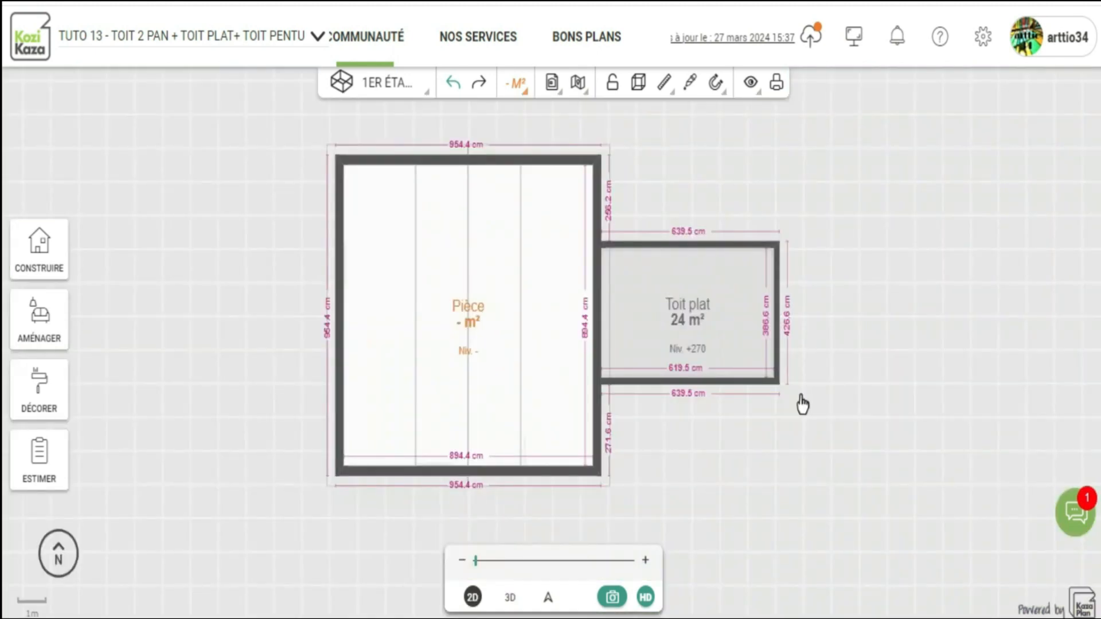
drag(801, 396, 796, 474)
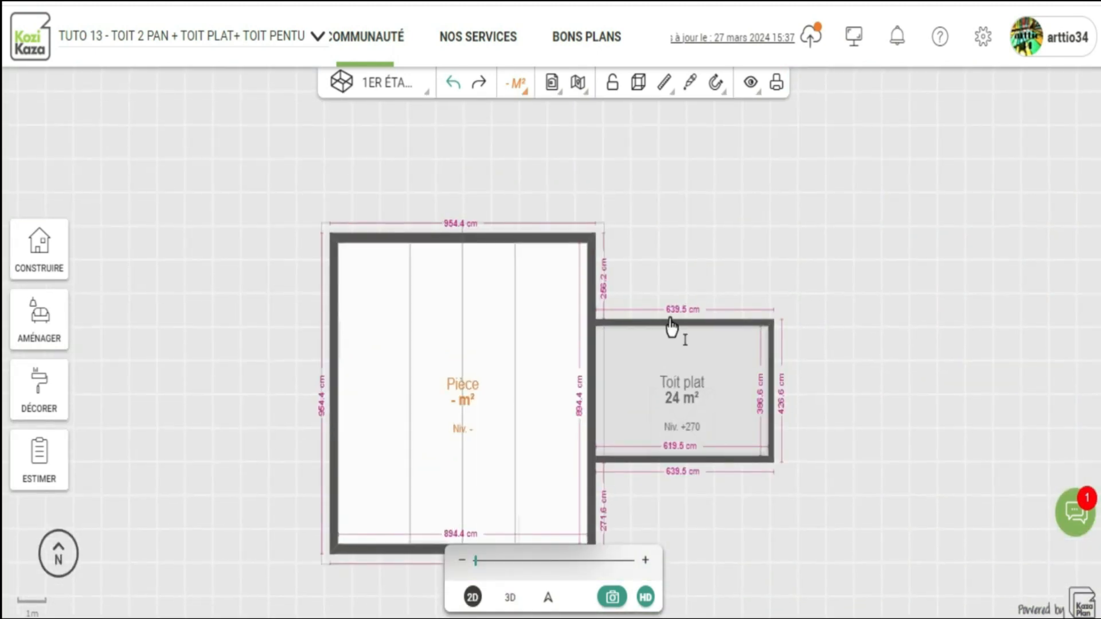
click(666, 323)
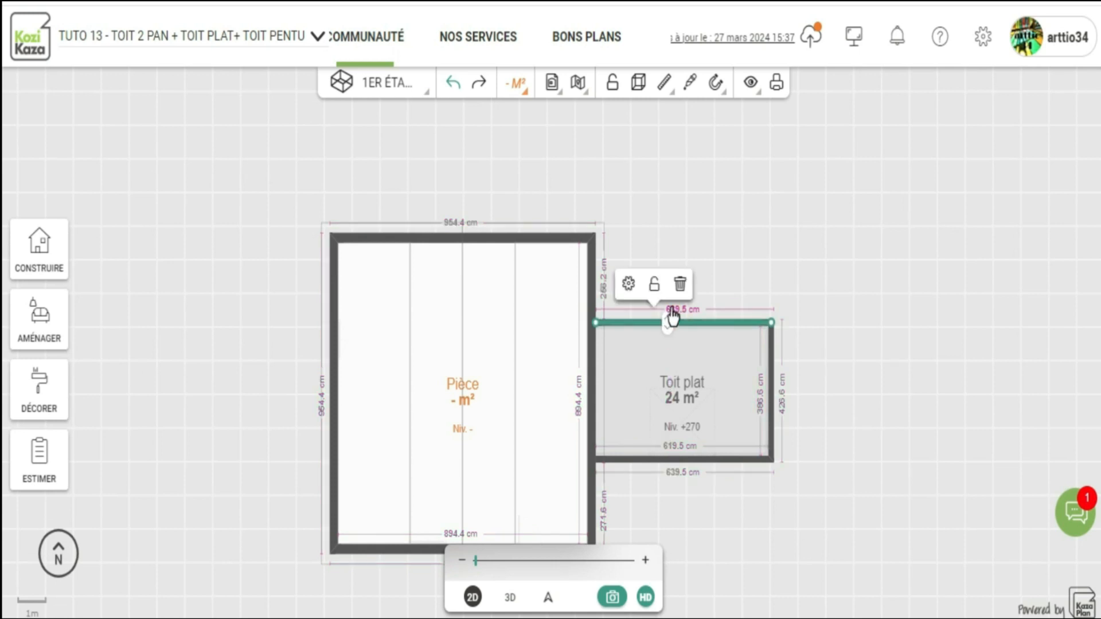
click(771, 380)
click(771, 383)
click(848, 374)
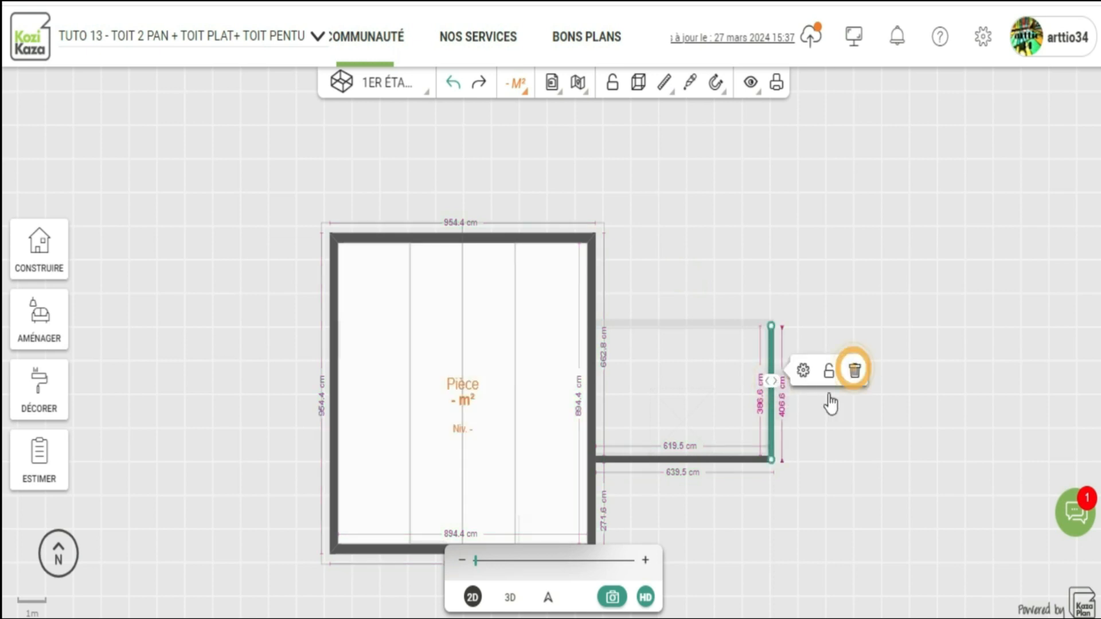
click(649, 460)
click(680, 422)
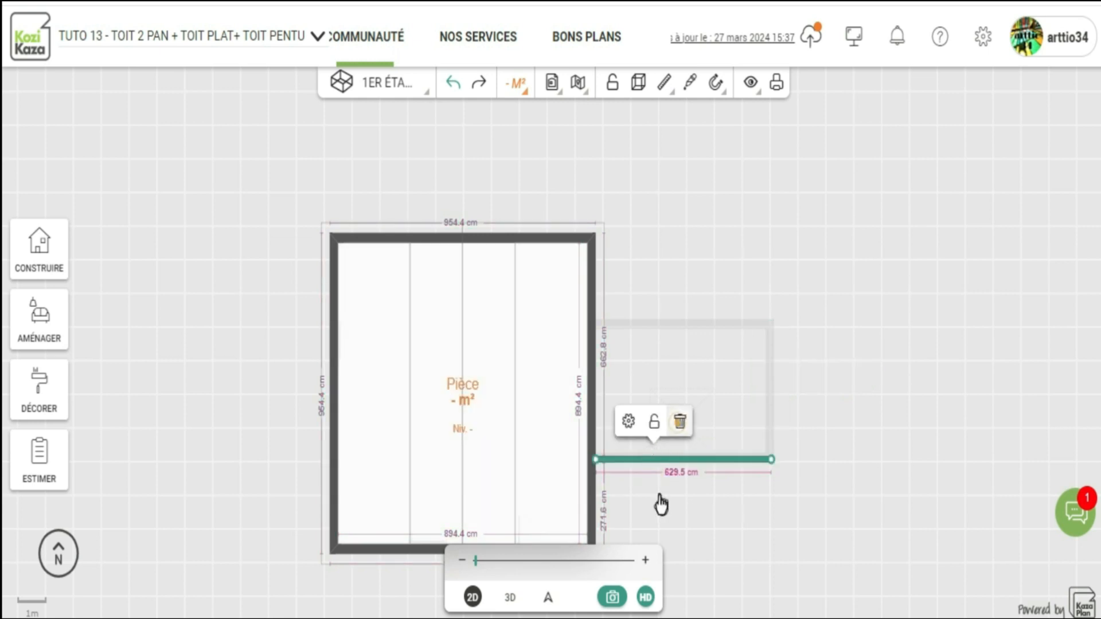
Inspect the pitched main roof and the uncovered garage in 3D from several angles, and show the list of floors
click(509, 597)
click(832, 583)
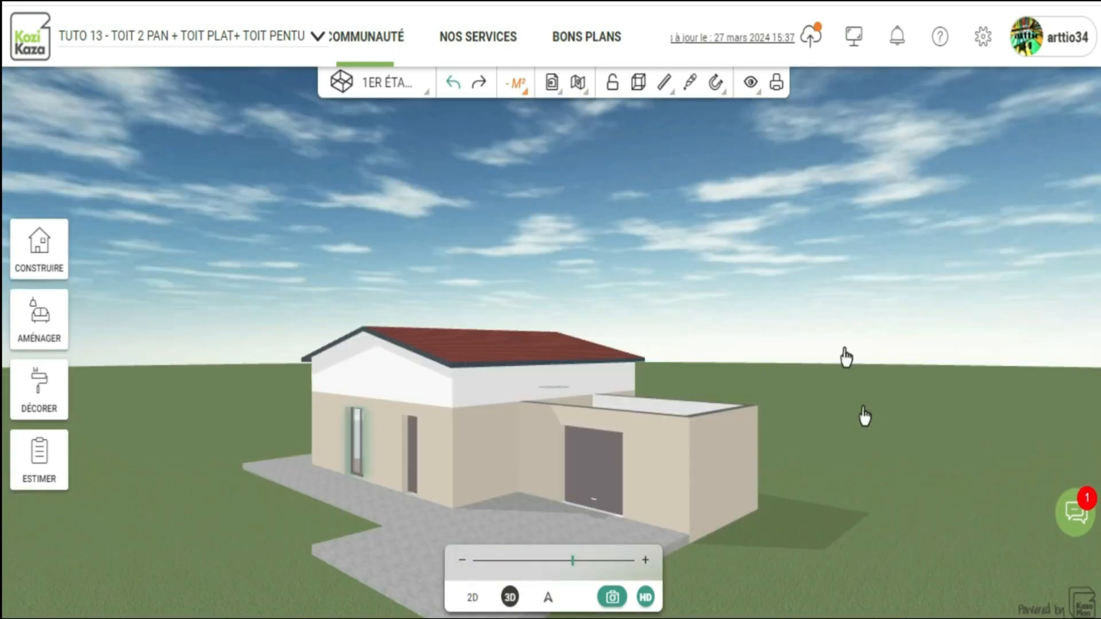
drag(831, 485, 596, 540)
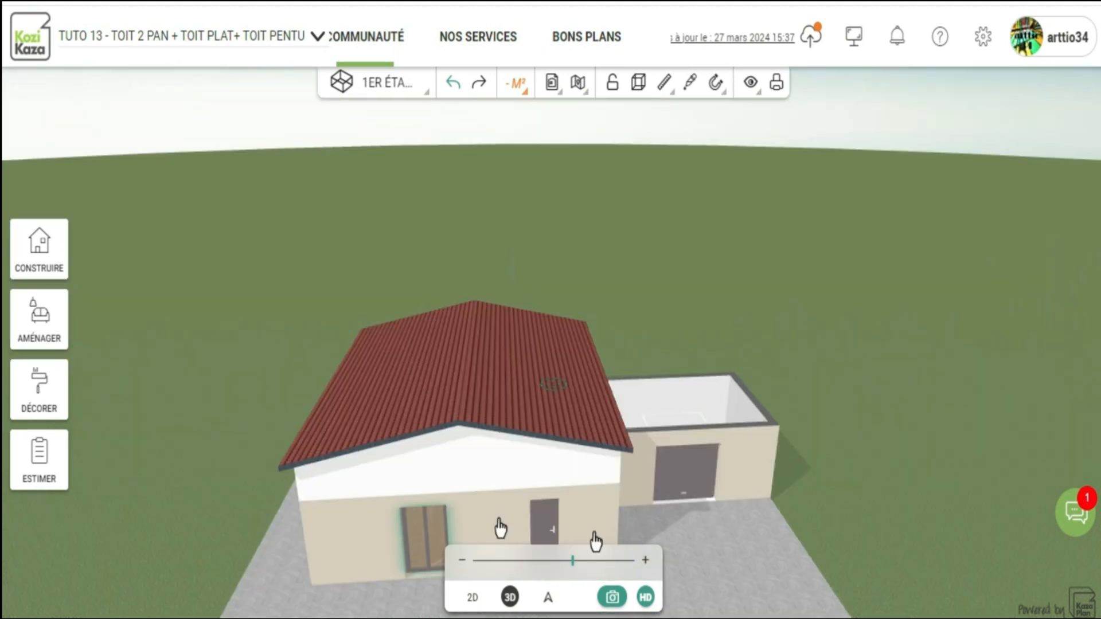
drag(347, 484, 621, 437)
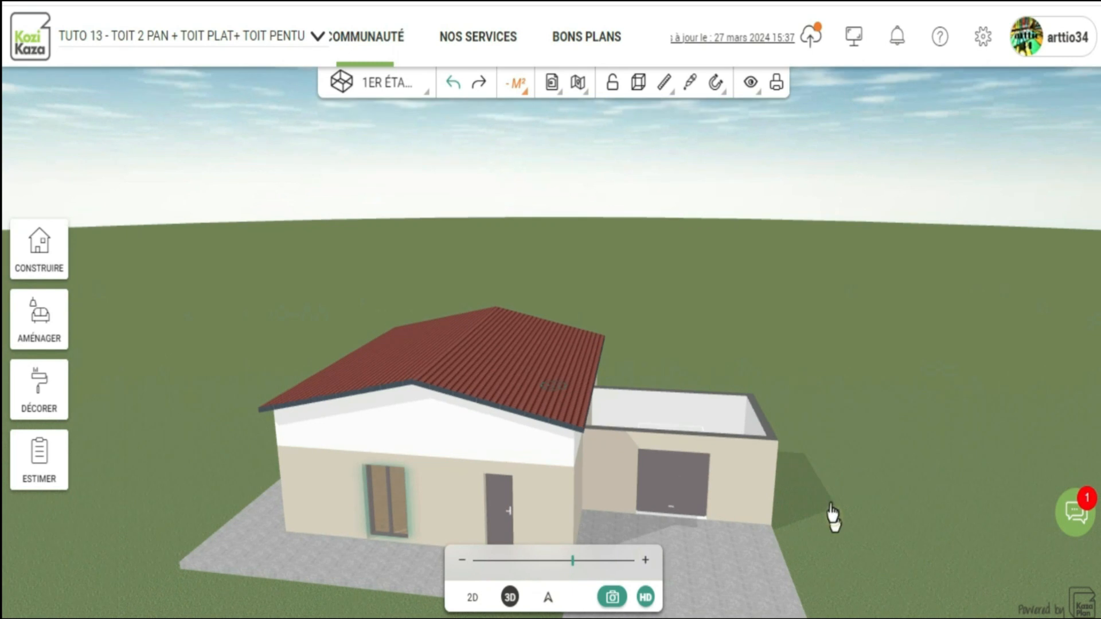
drag(624, 413, 591, 408)
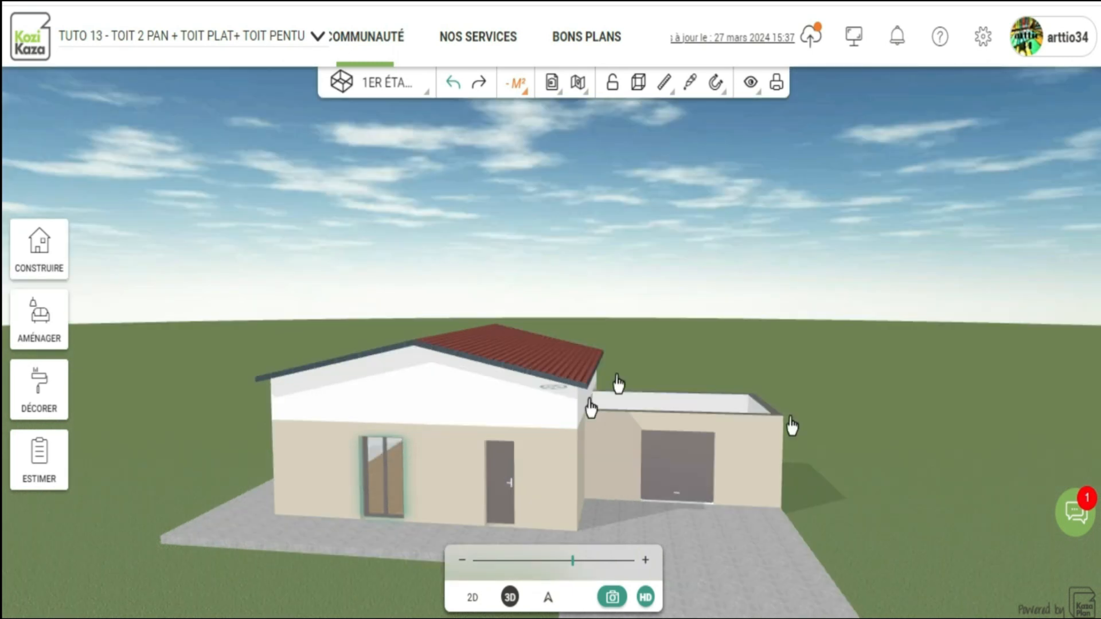
drag(912, 413, 928, 489)
click(389, 85)
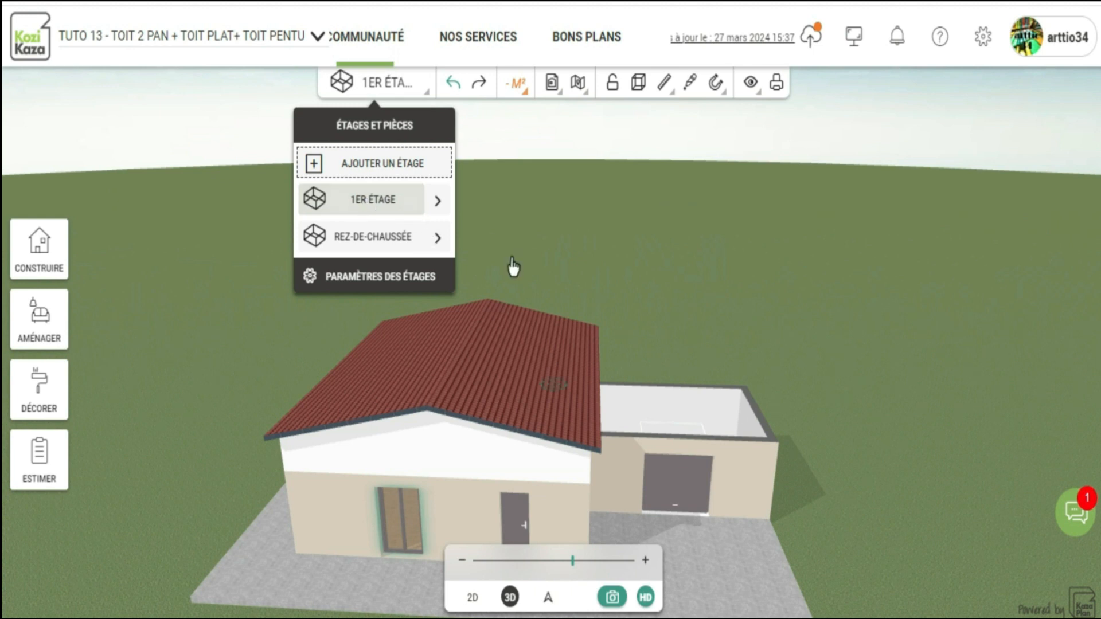
Draw a wall about 894 cm long across the main room in the 2D plan, splitting it into parts about 408 and 456 cm wide
click(479, 601)
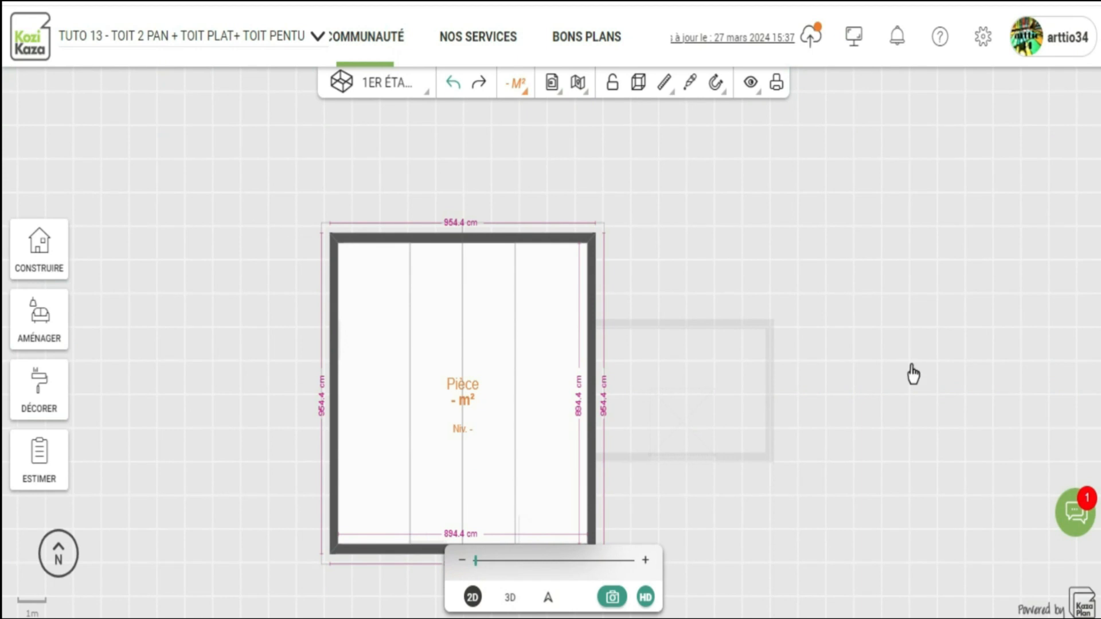
scroll(914, 363, up, 3)
drag(905, 461, 855, 425)
drag(552, 214, 546, 249)
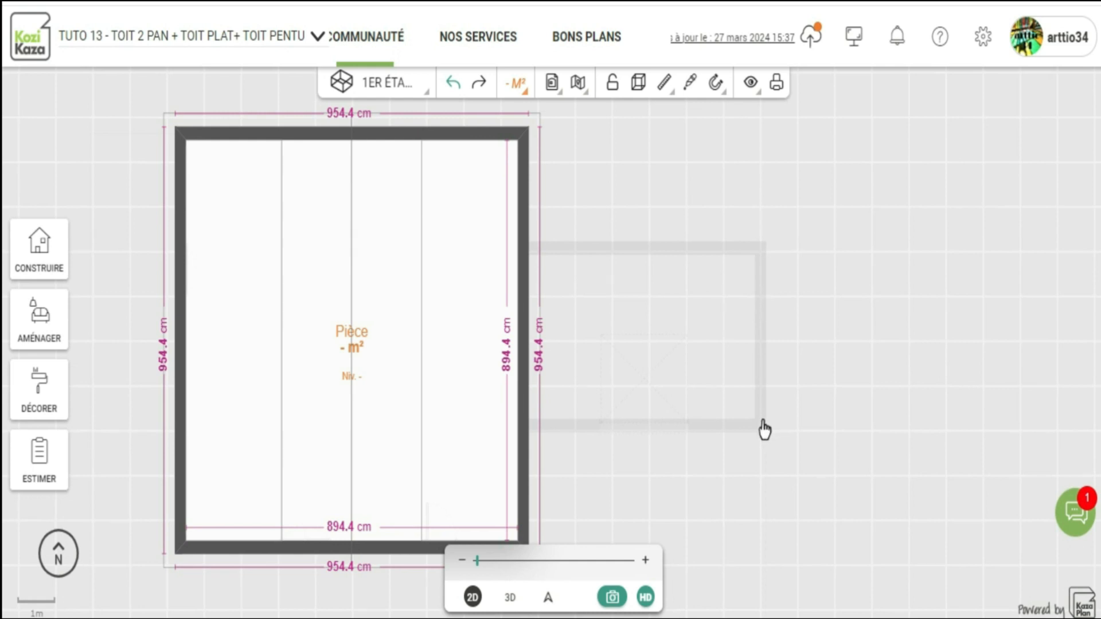
drag(577, 192, 758, 198)
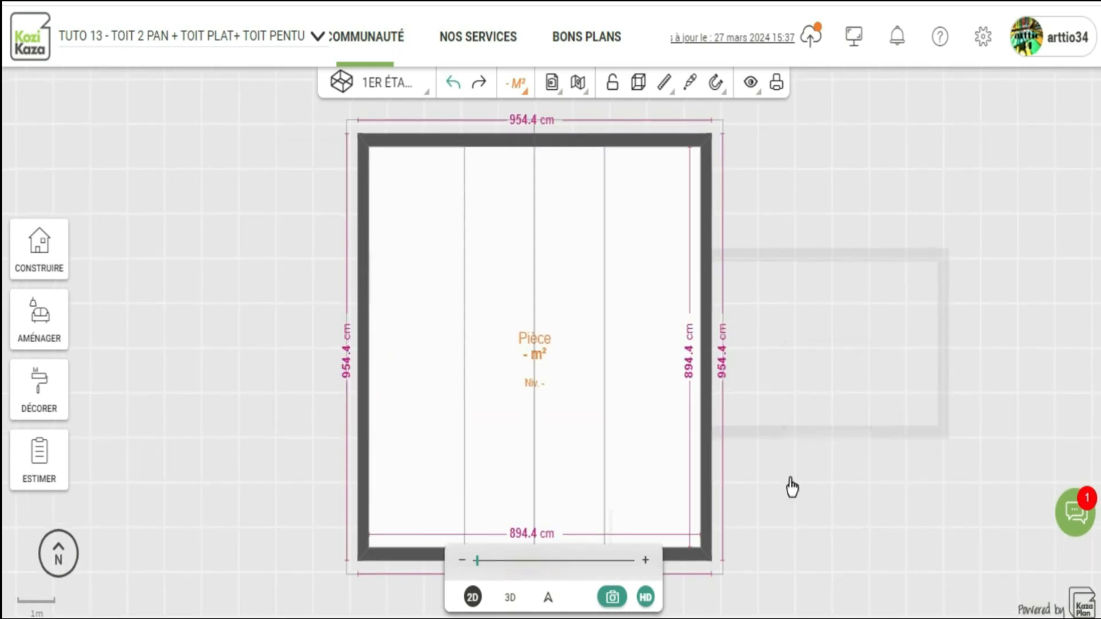
drag(822, 523, 811, 501)
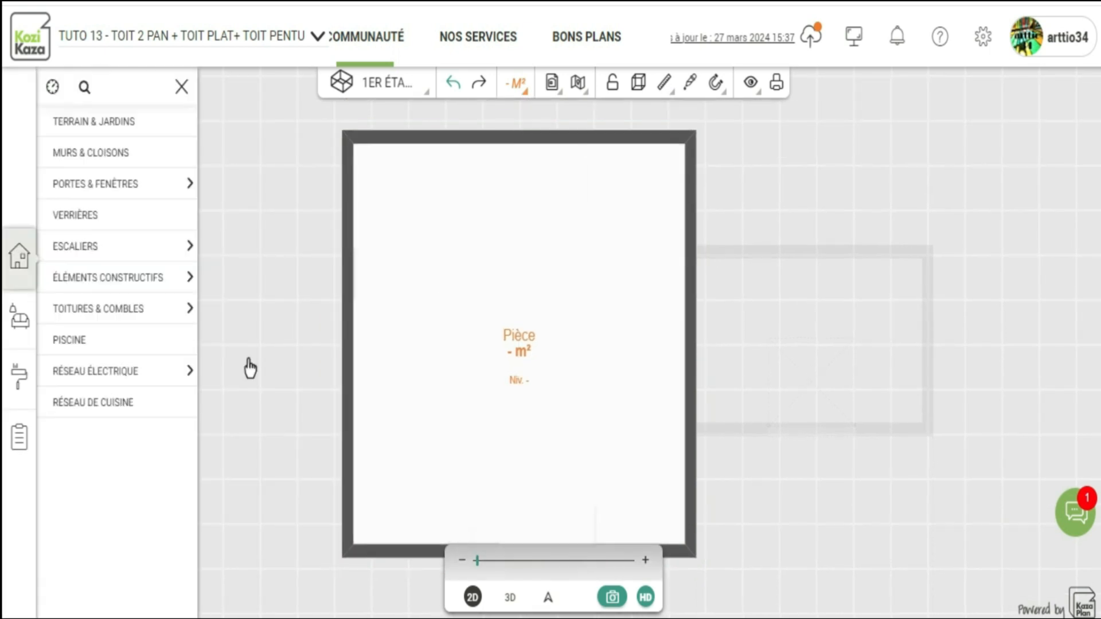
drag(248, 361, 310, 377)
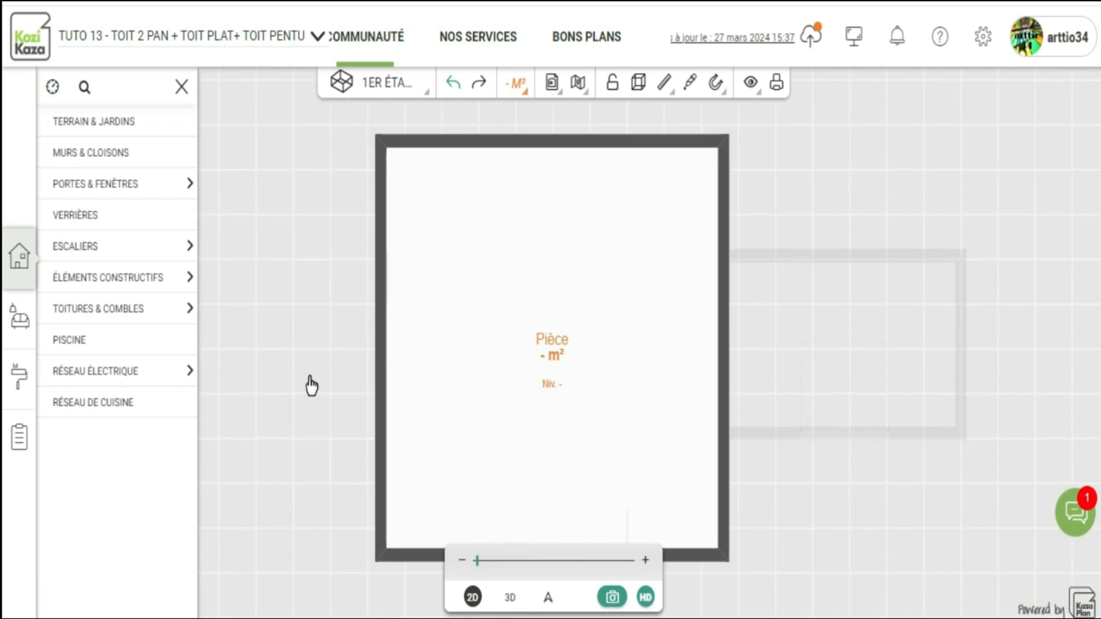
click(479, 251)
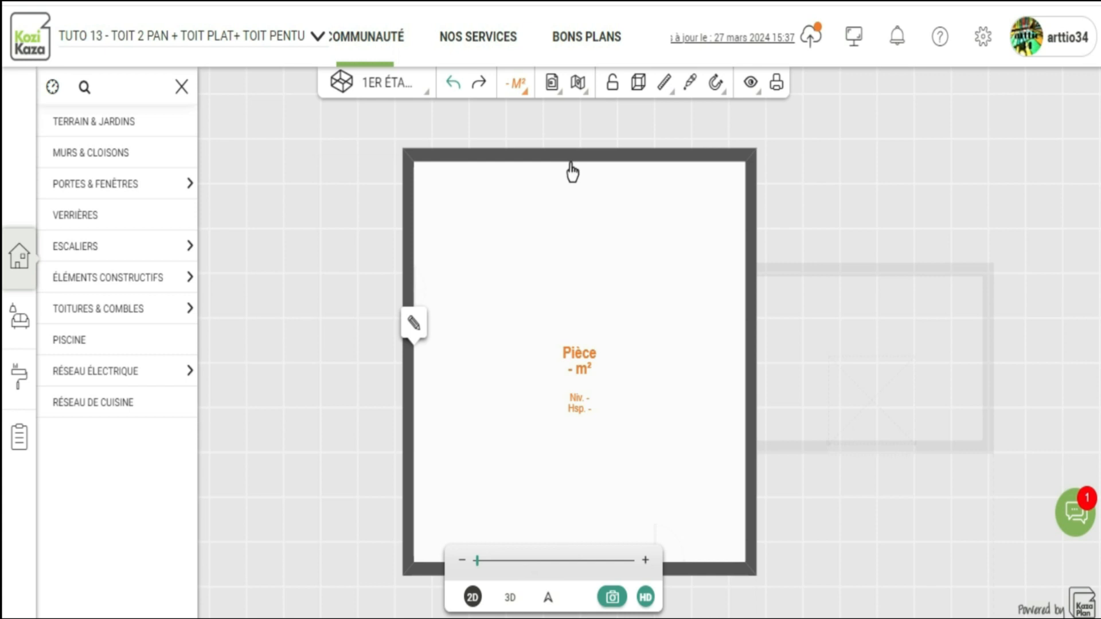
click(114, 165)
click(90, 167)
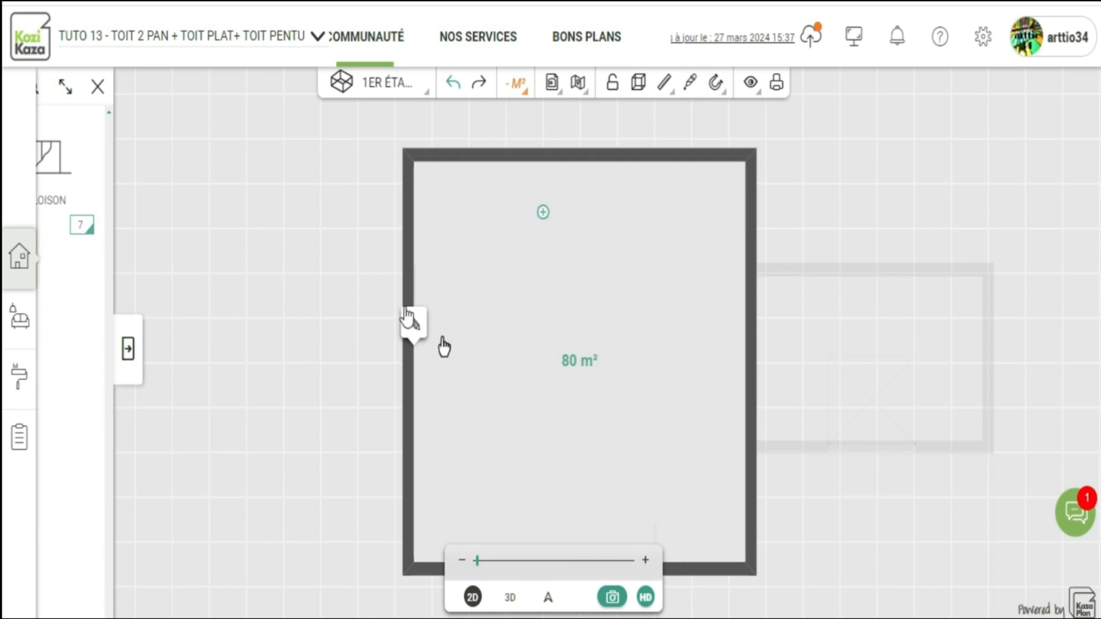
click(571, 156)
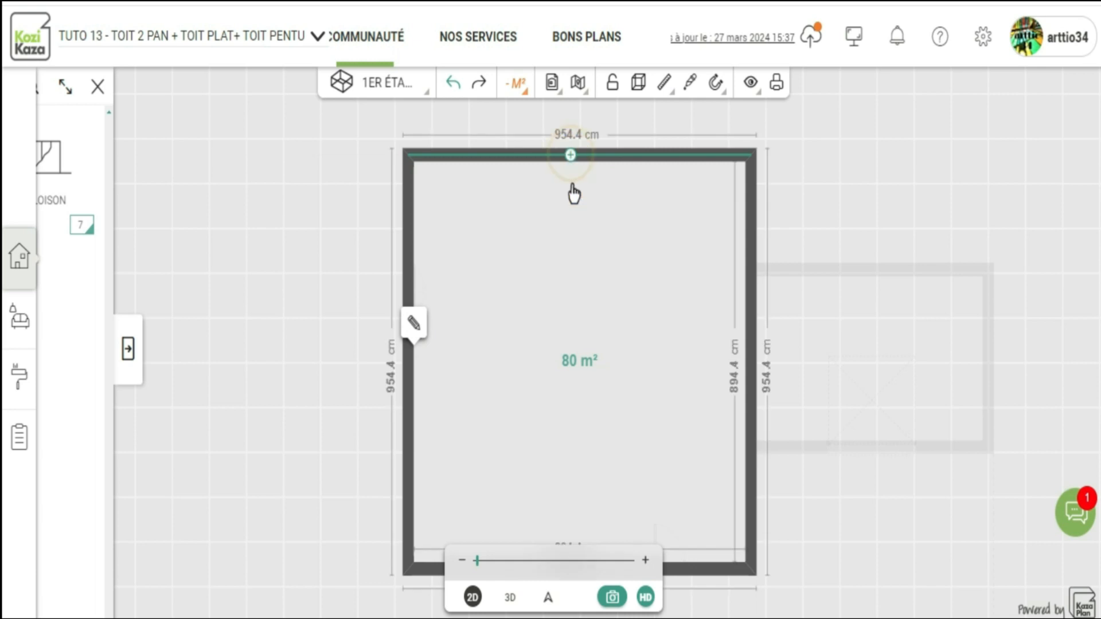
click(570, 573)
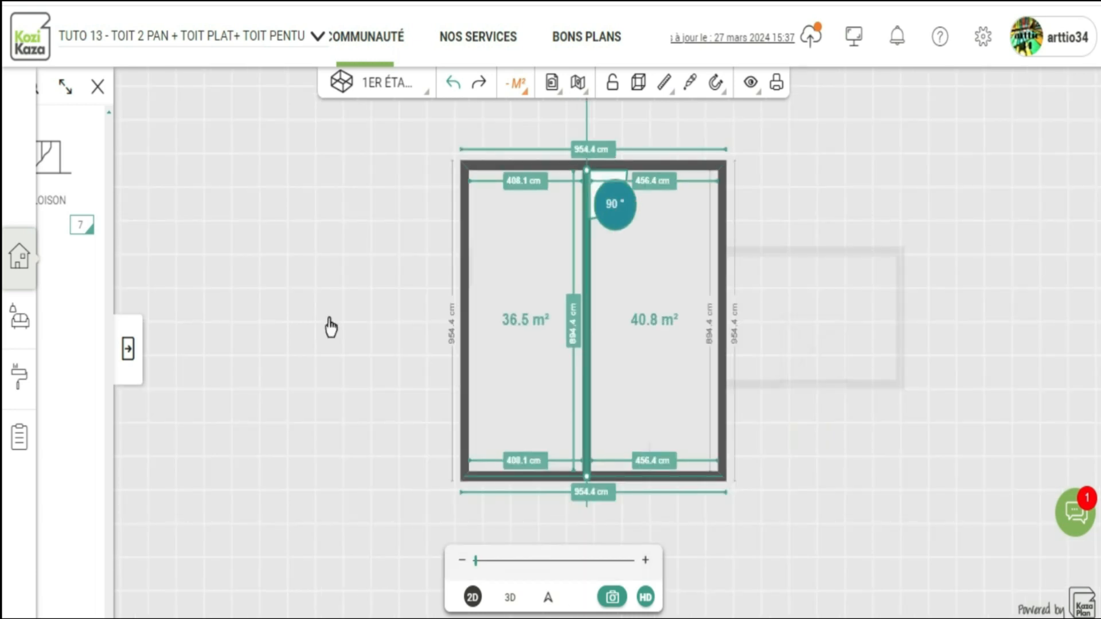
Draw a perpendicular wall about 456 cm long from the dividing wall to the garage-side wall, splitting that room at about 428 and 436 cm
scroll(339, 273, up, 3)
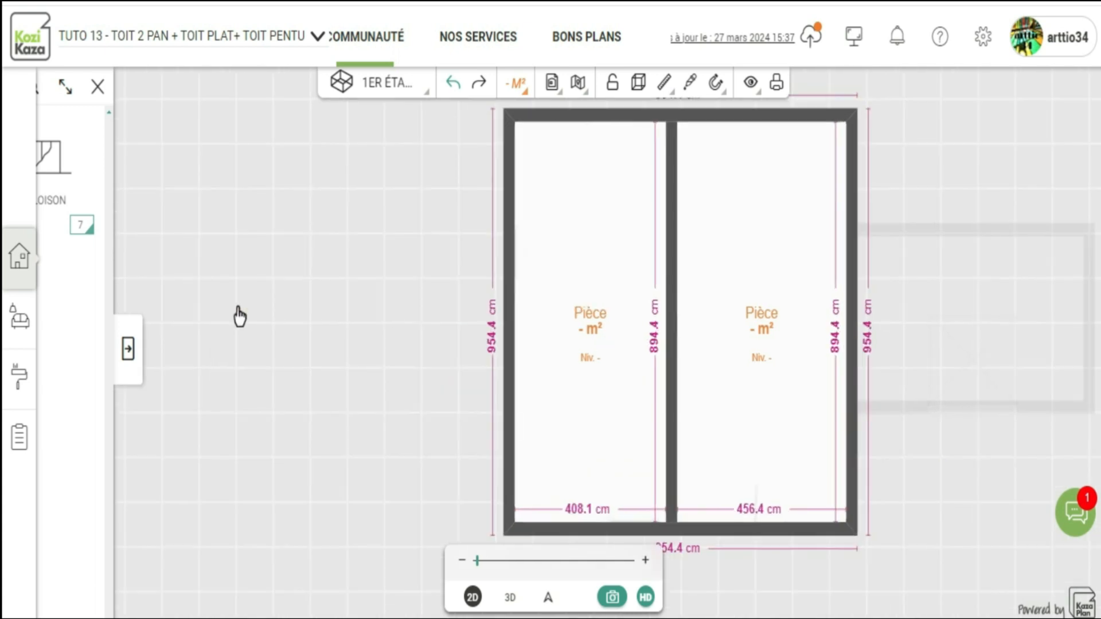
drag(921, 442, 895, 528)
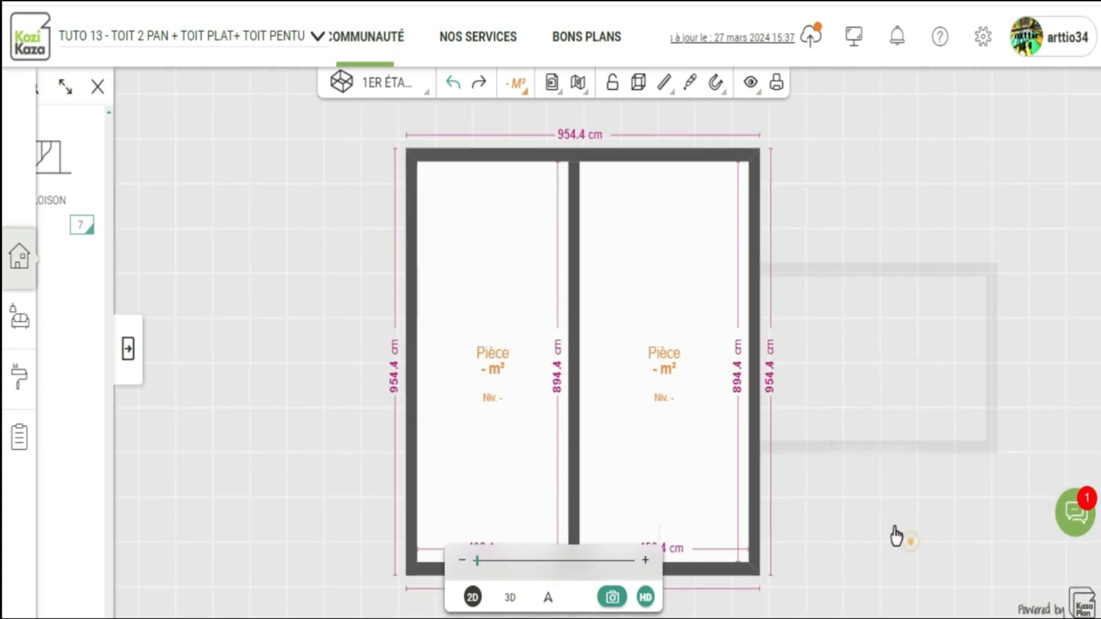
drag(848, 476, 833, 471)
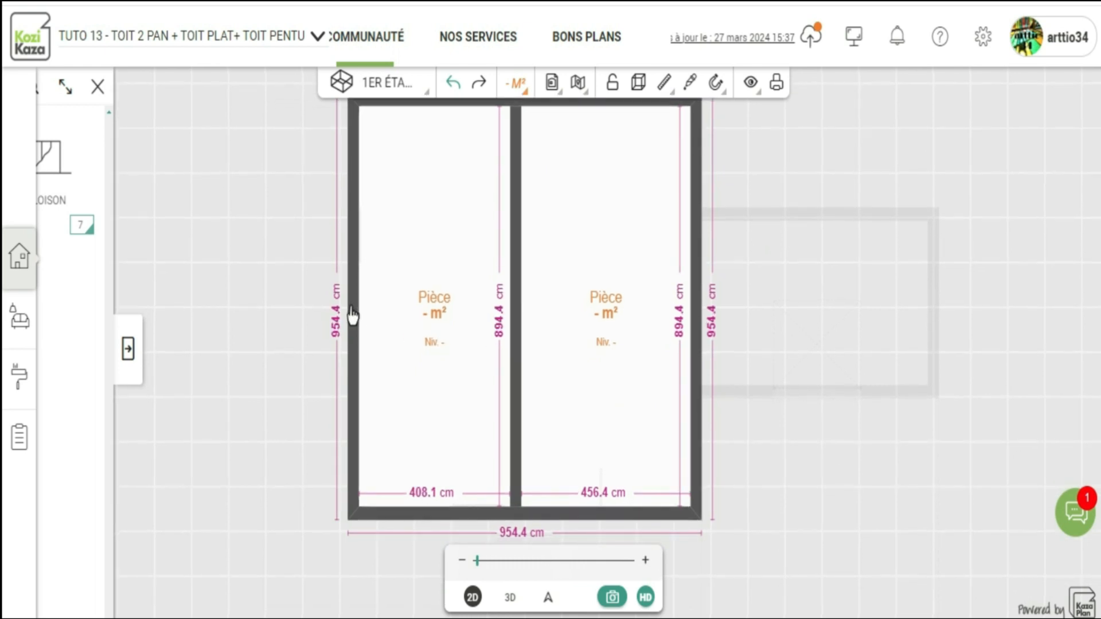
drag(752, 420, 819, 474)
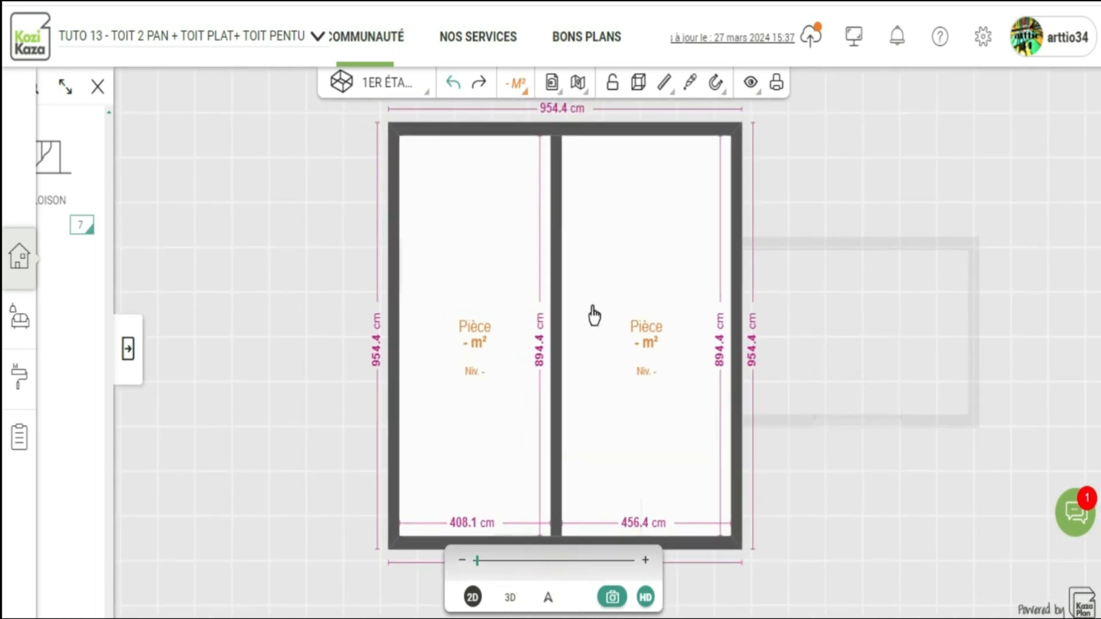
click(127, 348)
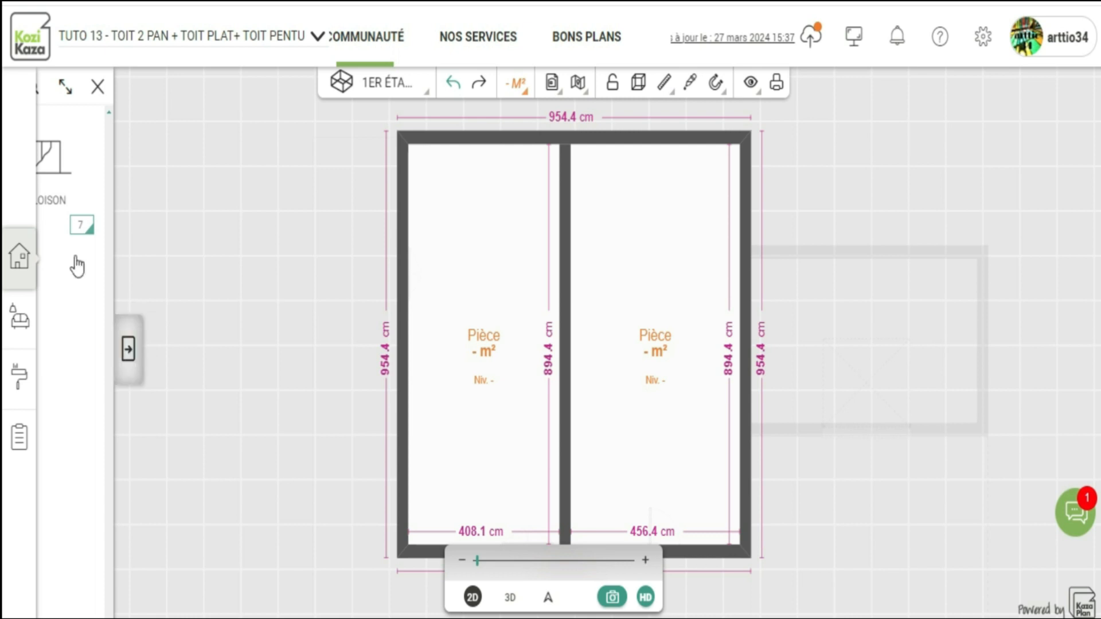
click(91, 169)
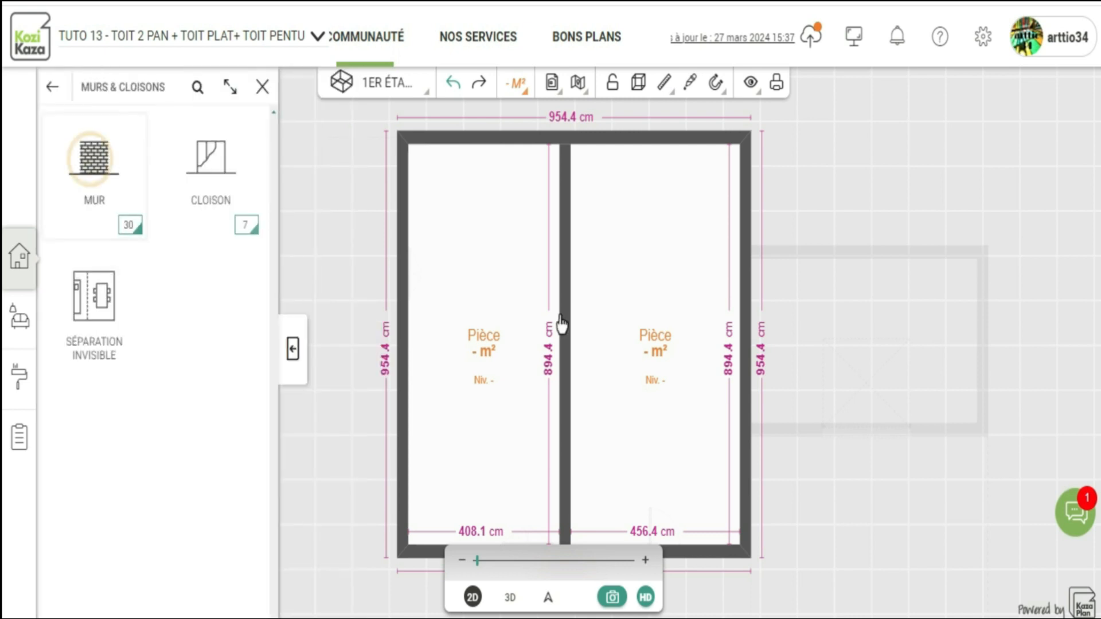
click(565, 344)
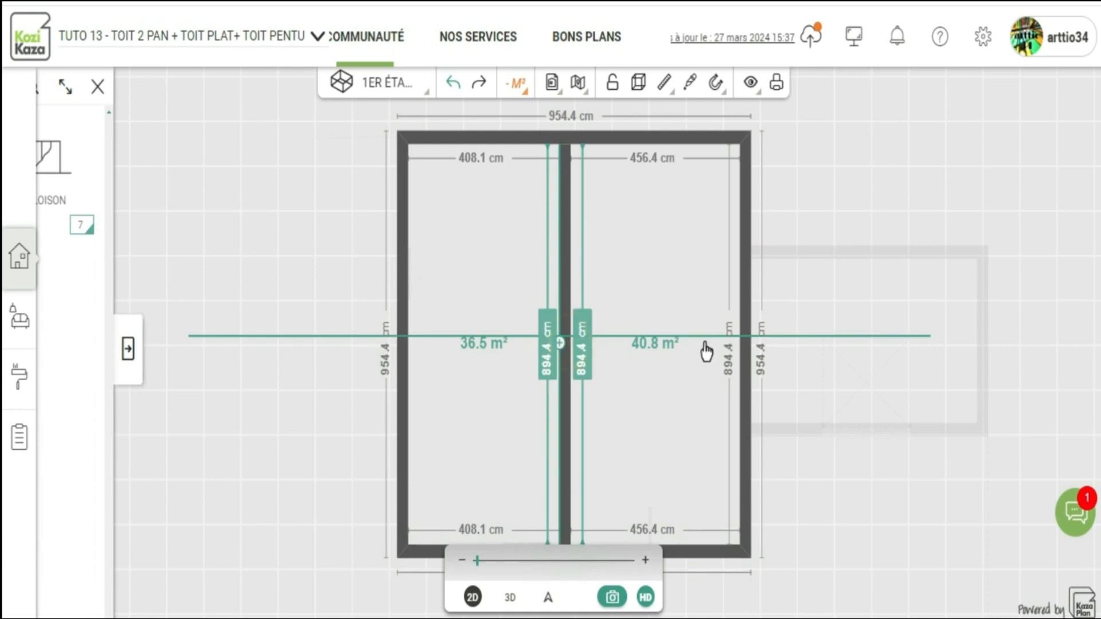
click(745, 345)
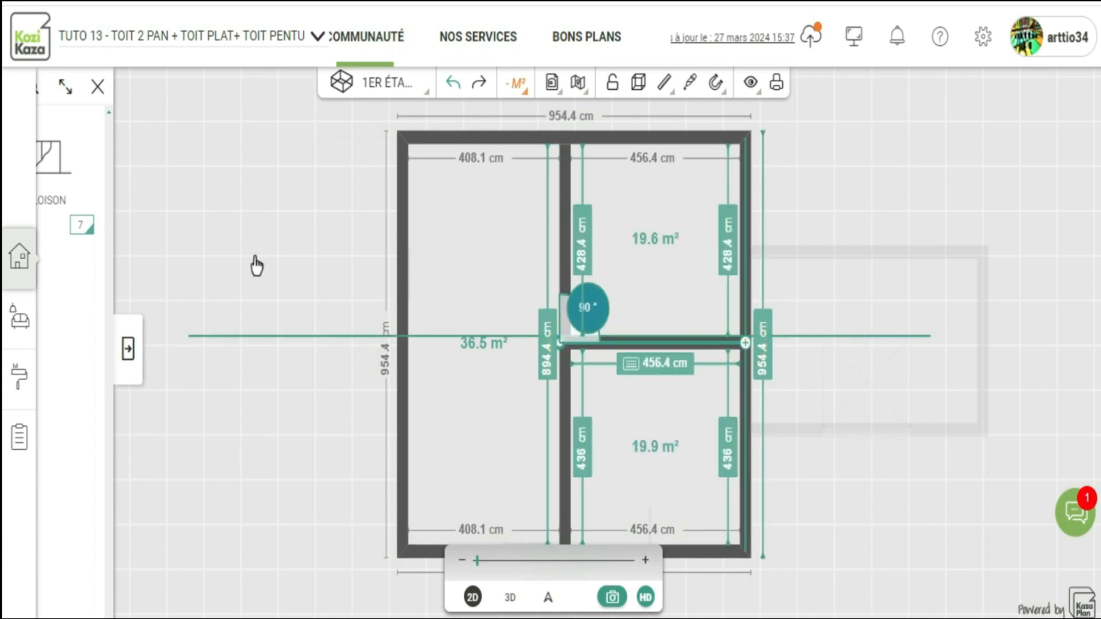
click(629, 342)
click(98, 87)
click(36, 253)
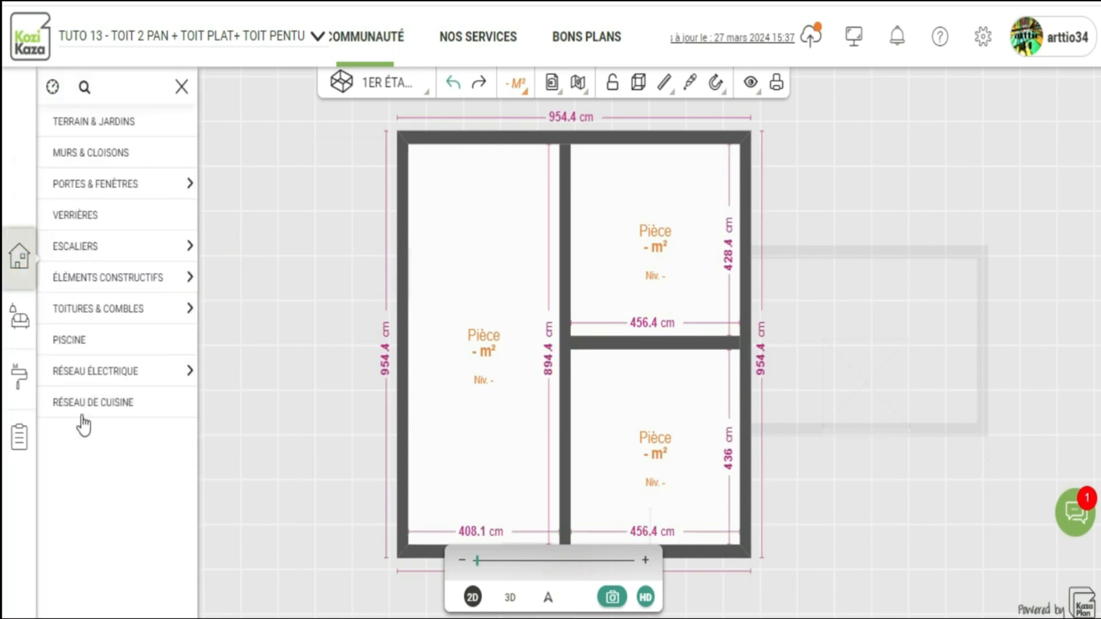
Add roof zones 2 and 3 for a pitched roof, assigning the 428 cm room to zone 2 and the 436 cm room to zone 3
click(109, 310)
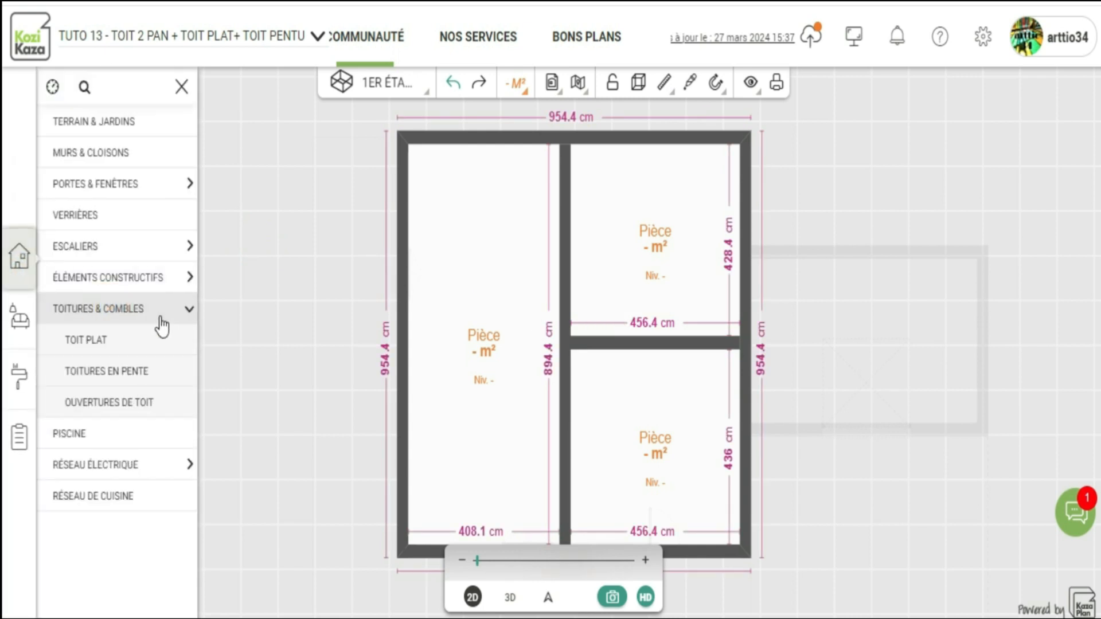
click(114, 374)
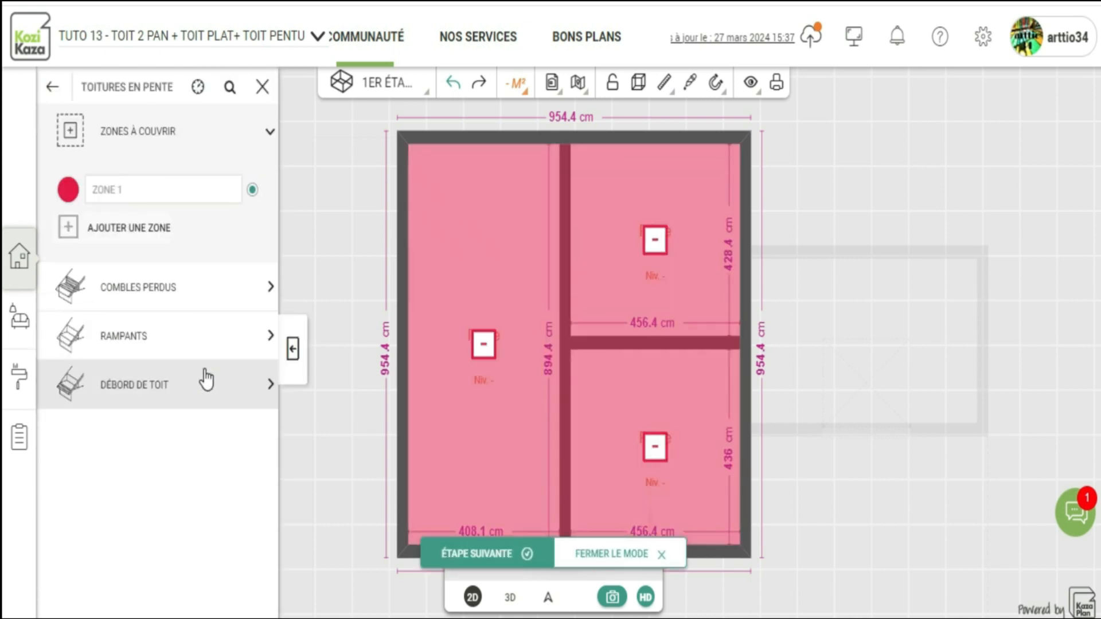
click(107, 229)
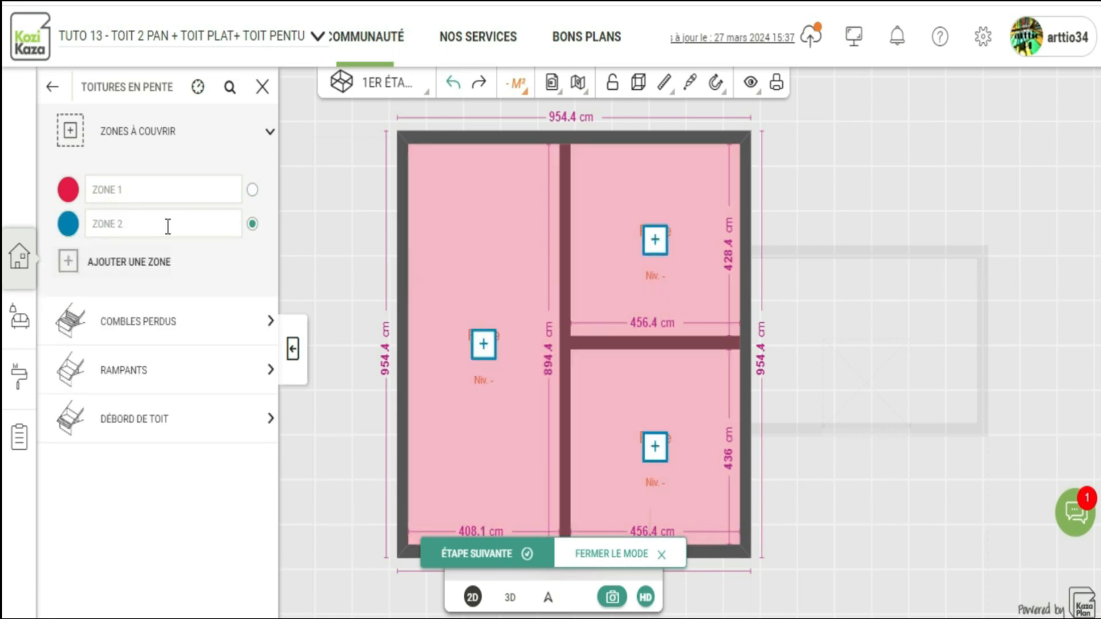
click(655, 241)
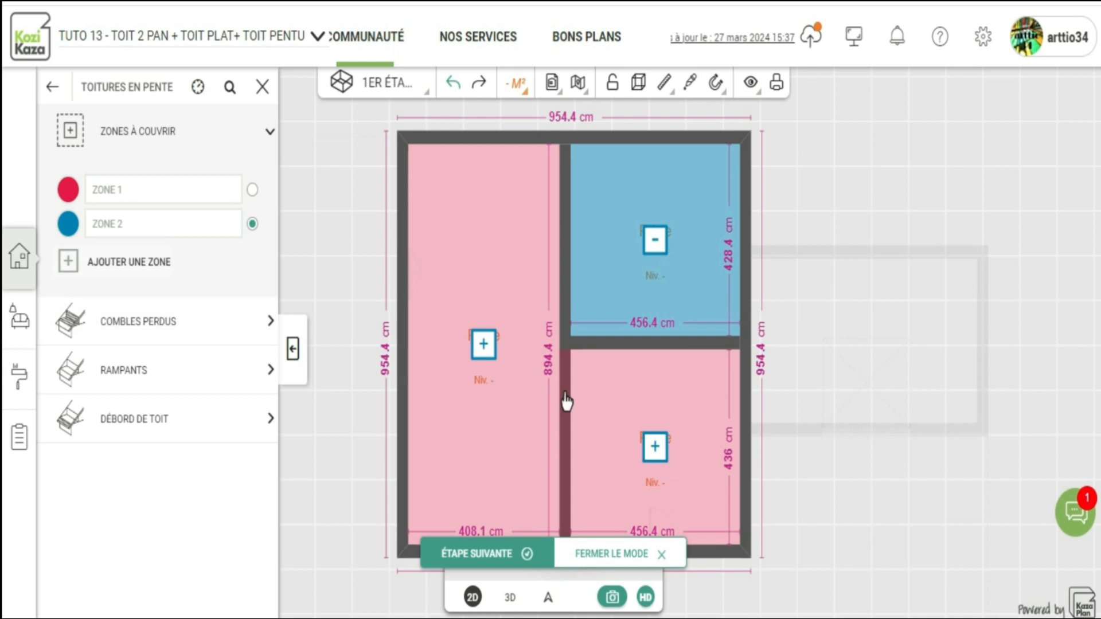
click(240, 284)
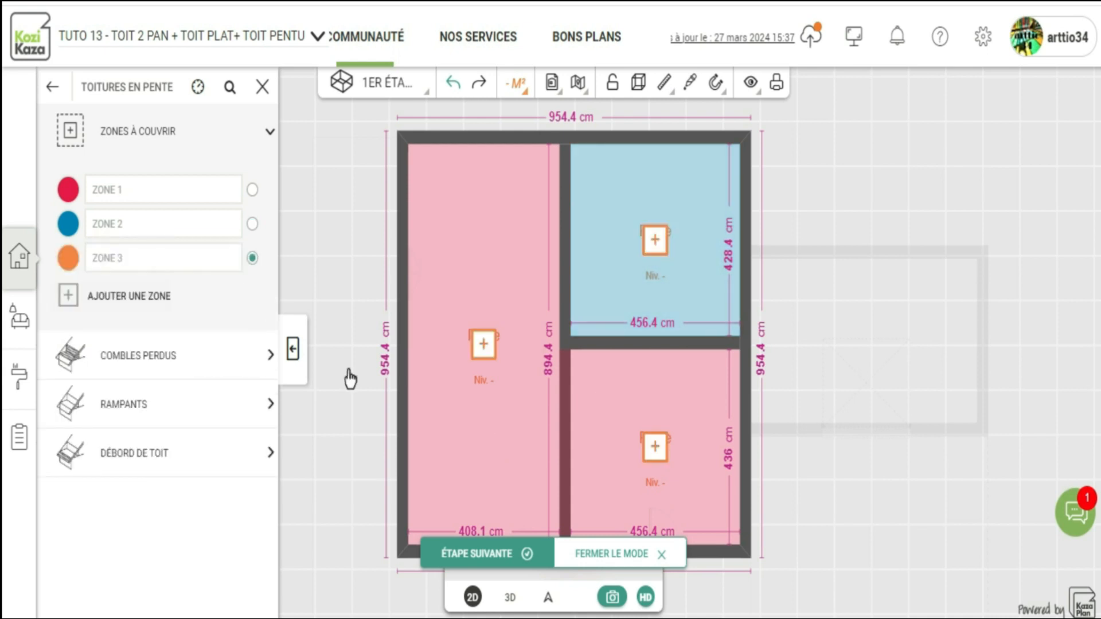
click(656, 452)
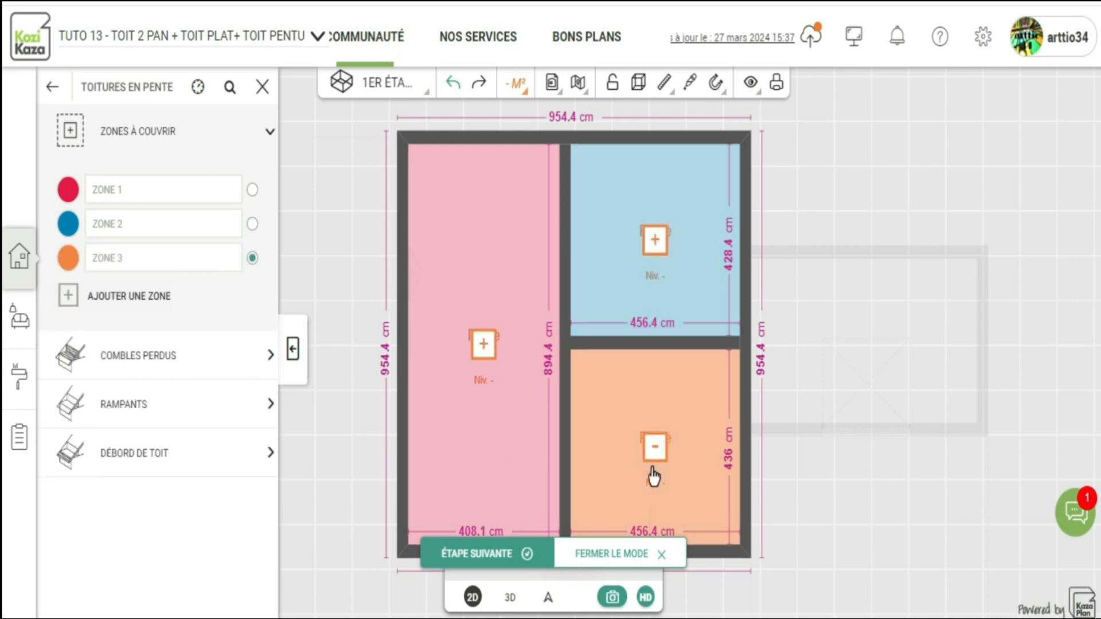
Choose the configuration without lost attic space and give zone 1 mirrored slopes along its long sides, about 55 cm deep at 70°
click(469, 559)
click(371, 464)
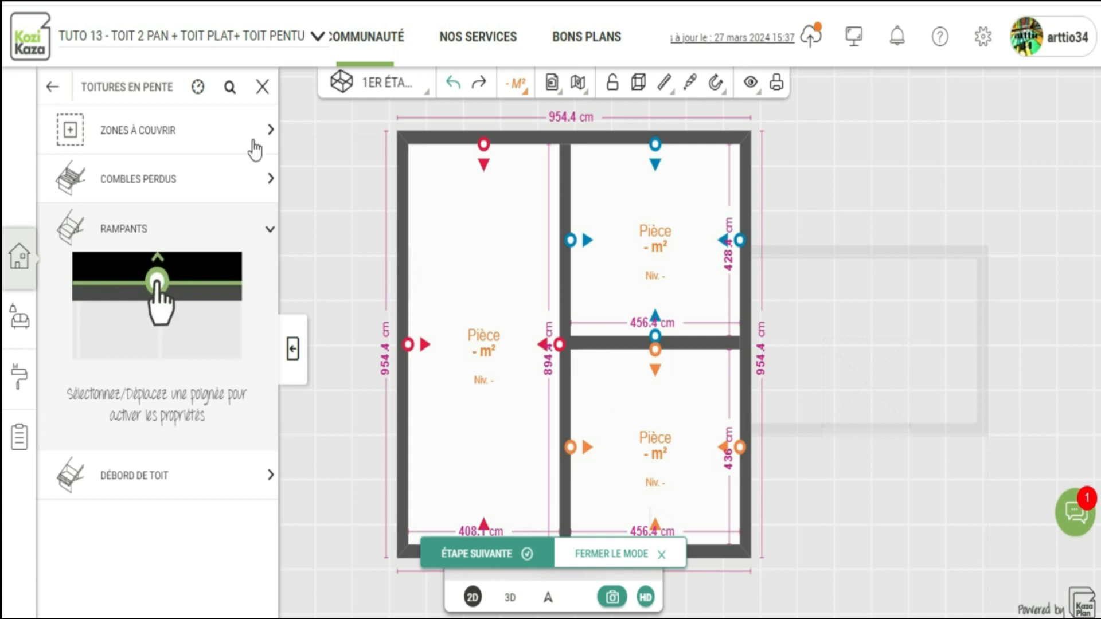
click(408, 344)
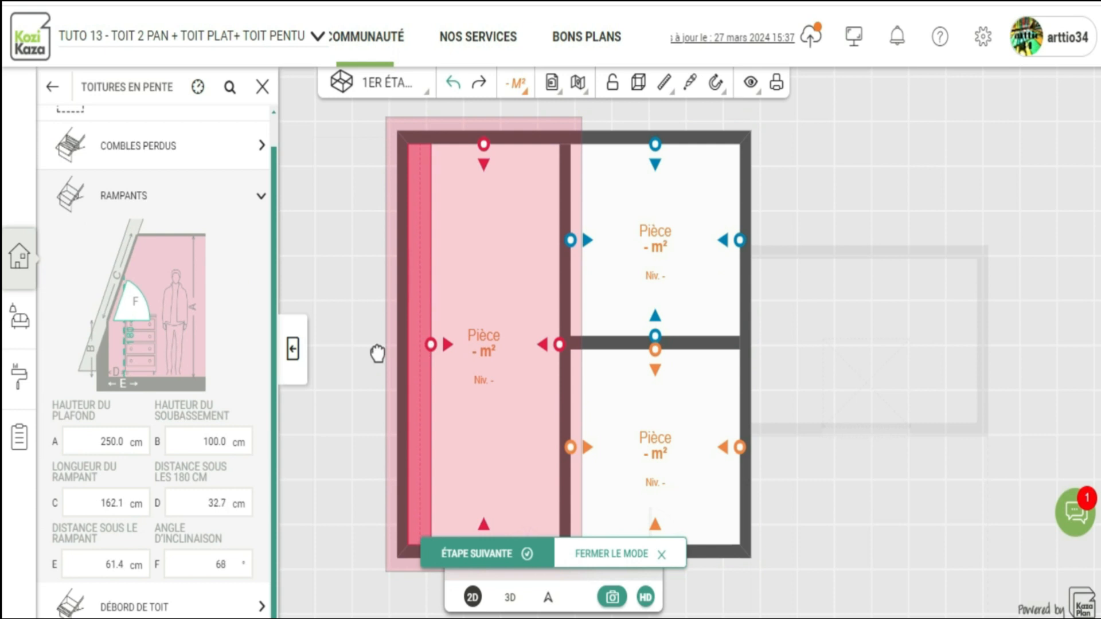
click(411, 346)
click(559, 344)
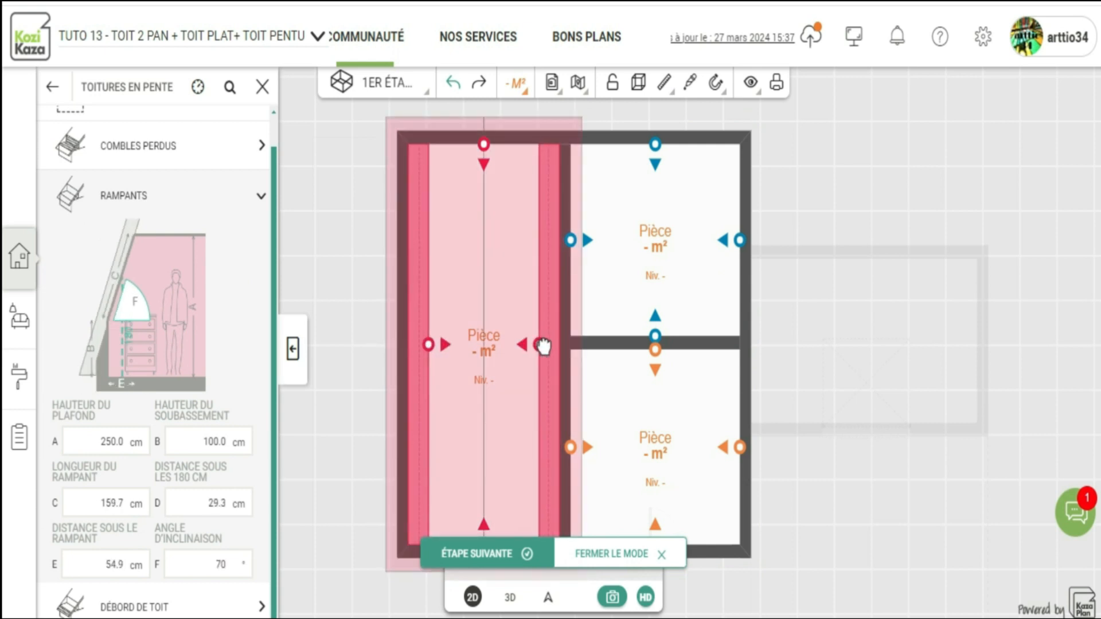
Give zones 2 and 3 mirrored slopes on their 456 cm sides, about 97 cm deep at 57°
click(654, 145)
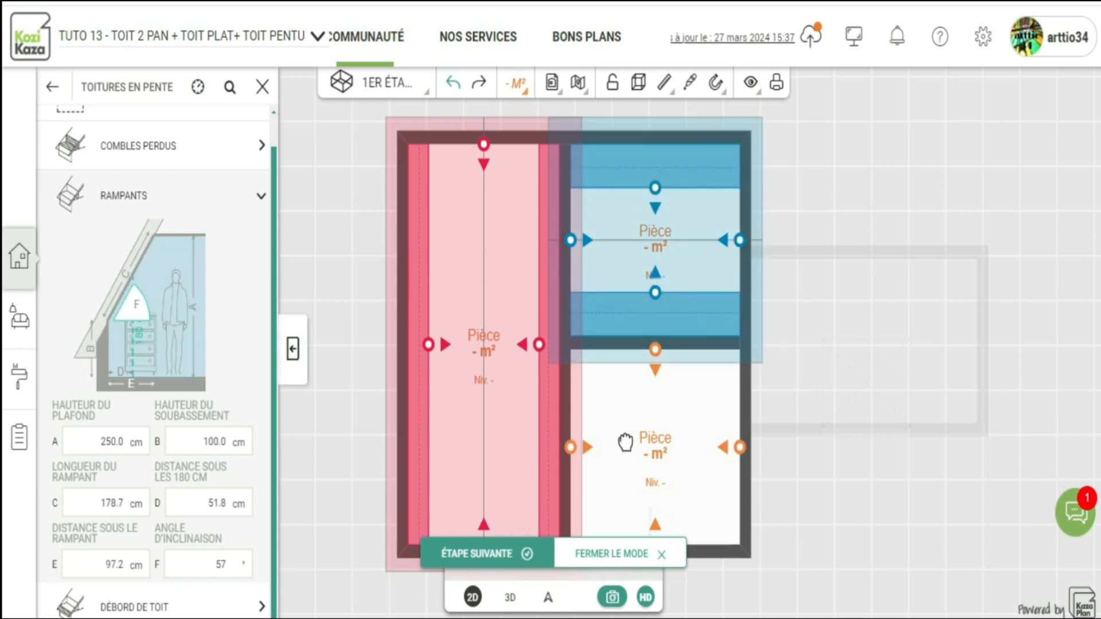
scroll(822, 474, down, 2)
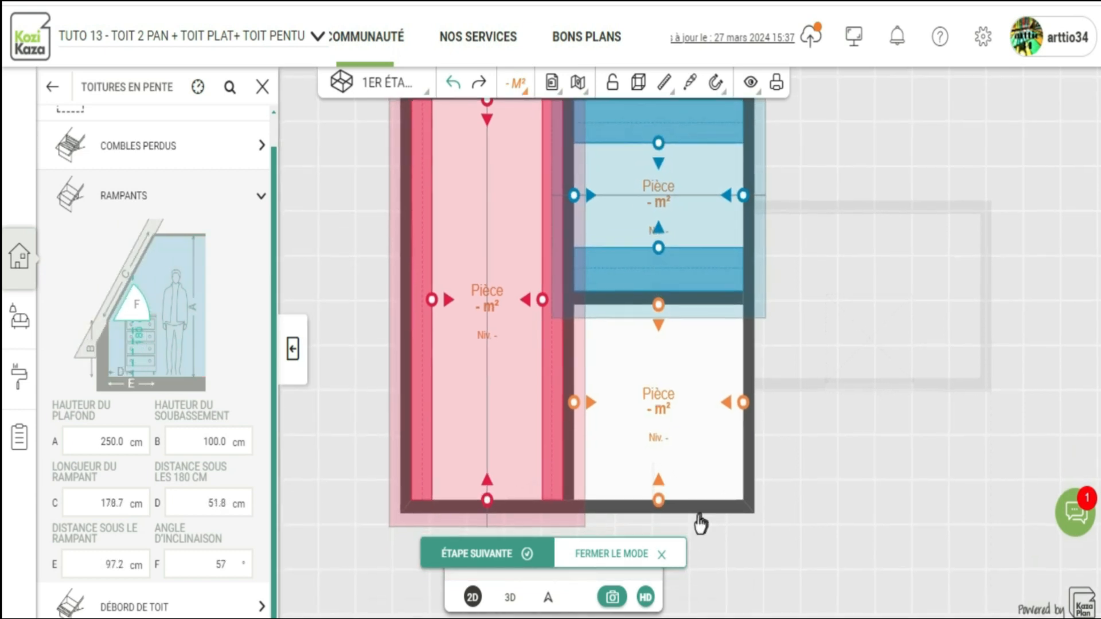
drag(660, 482, 663, 439)
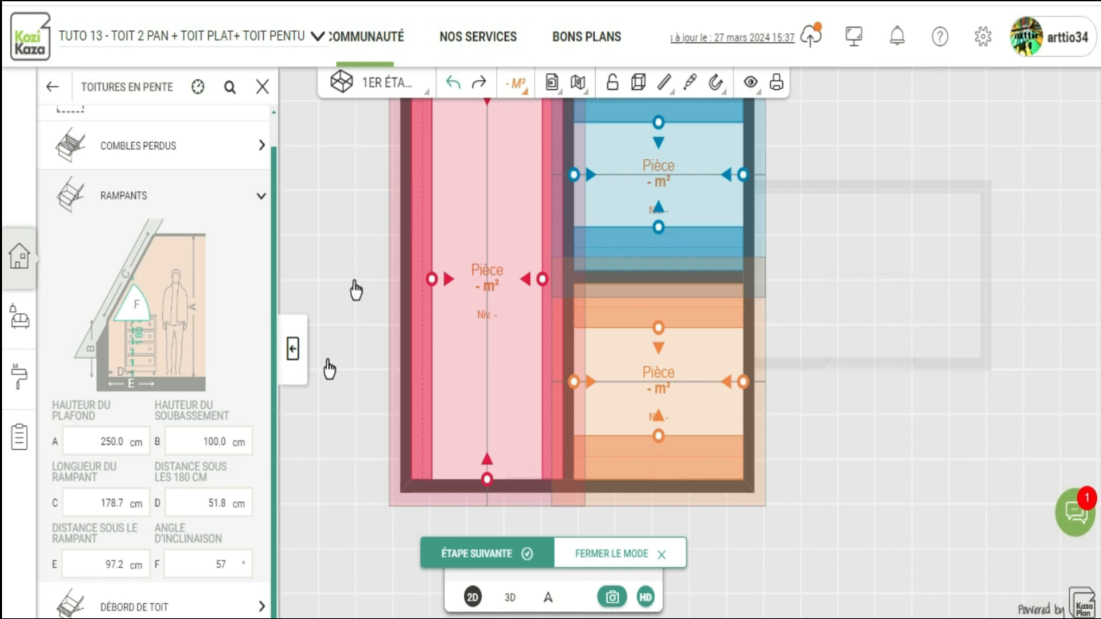
drag(349, 221, 352, 274)
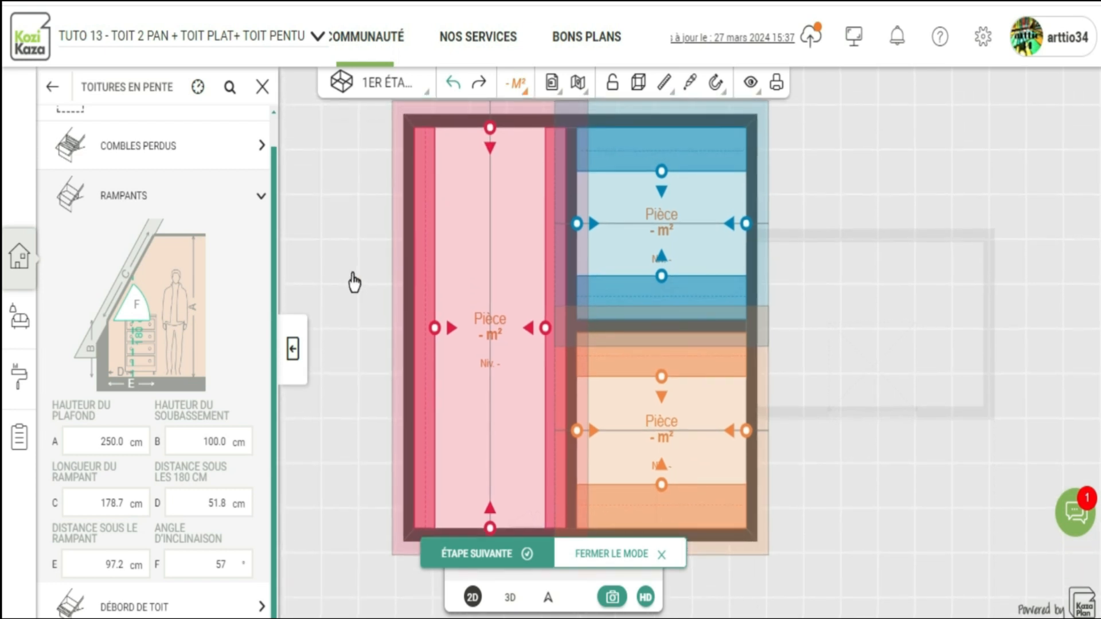
Reassign the 436 cm room from zone 3 to zone 1, accepting the reset of the affected roofs
click(202, 144)
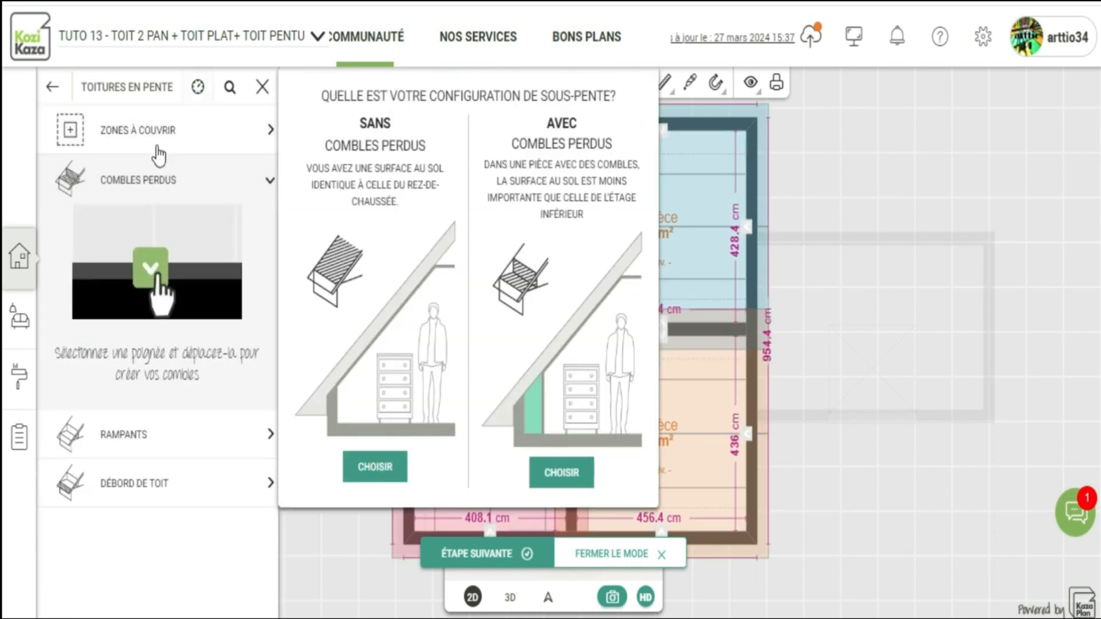
click(402, 461)
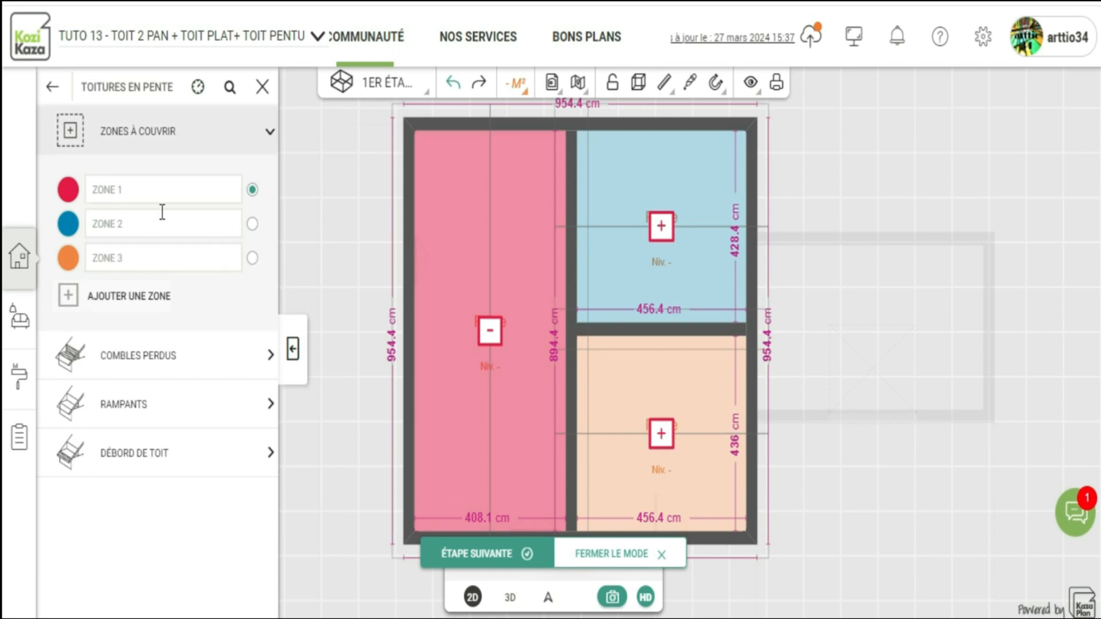
click(661, 437)
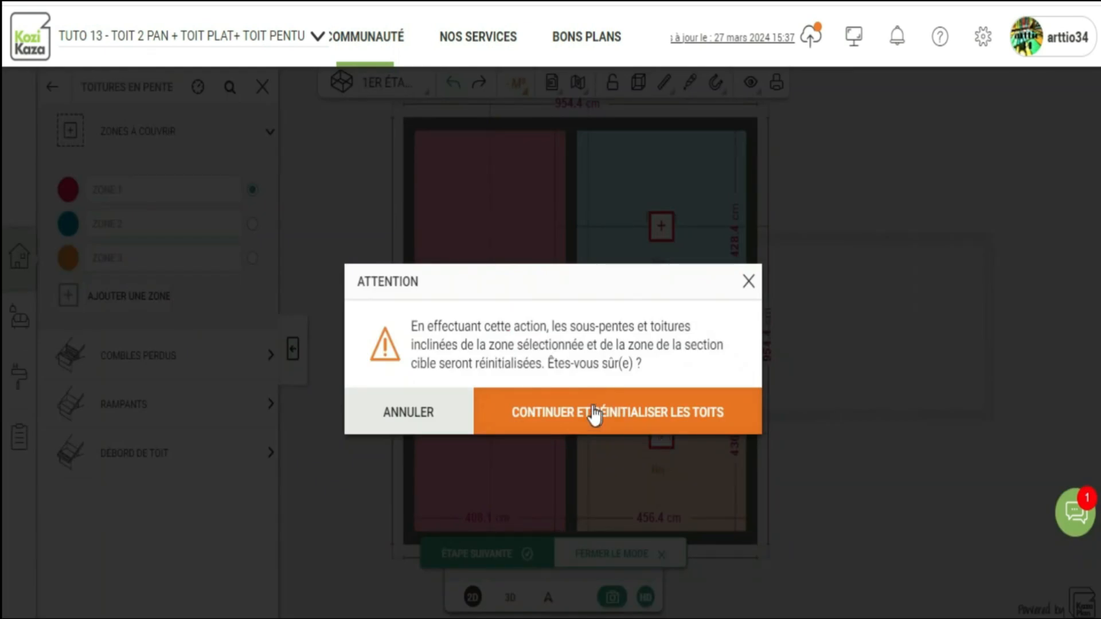
click(582, 427)
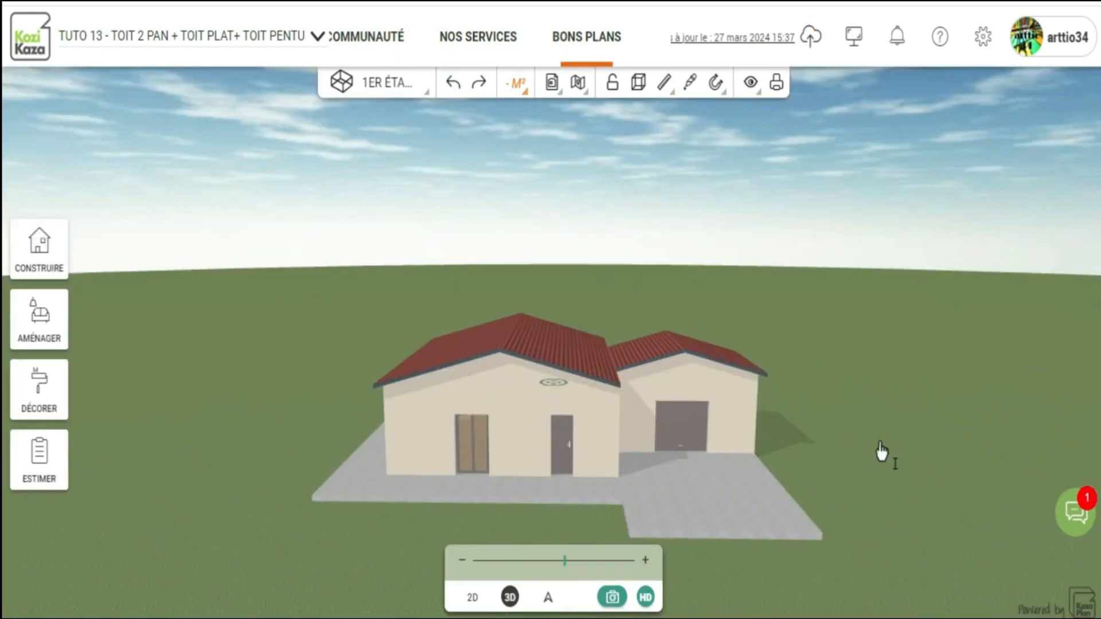
Set the main roof's garage-side slope to a 250 cm ceiling height and a 160 cm base wall height, and check it in 3D
drag(880, 442, 893, 511)
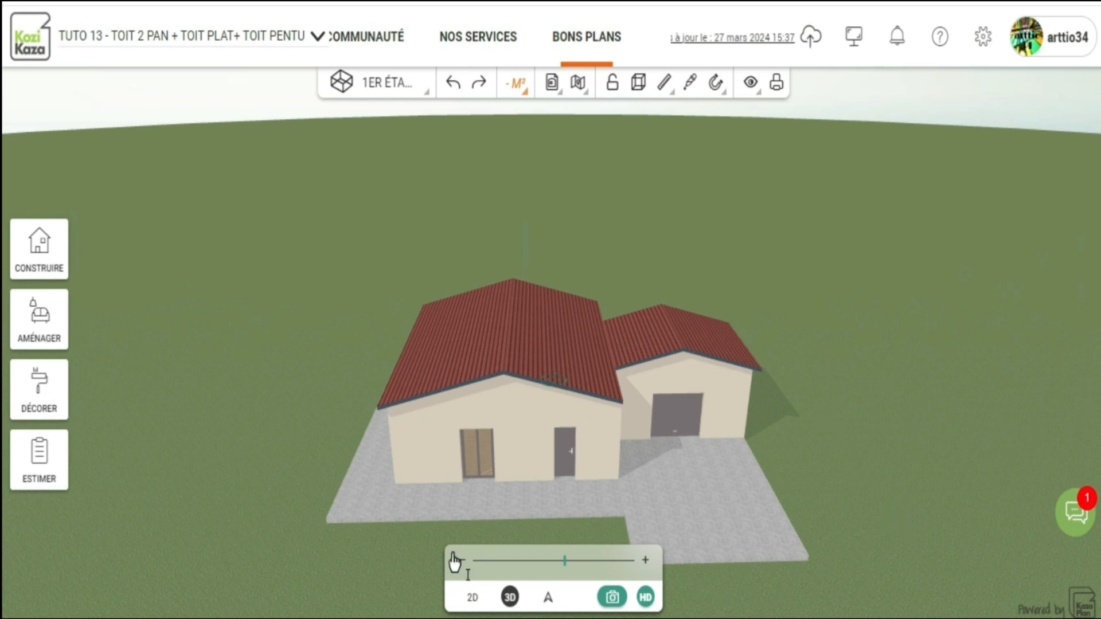
click(471, 598)
scroll(555, 314, up, 1)
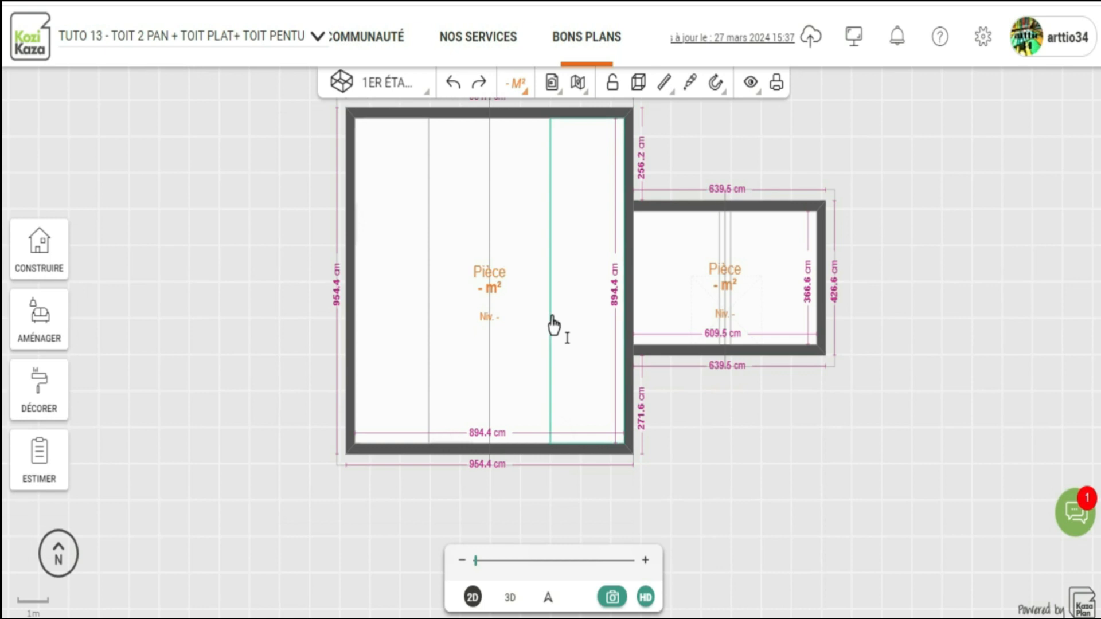
click(549, 316)
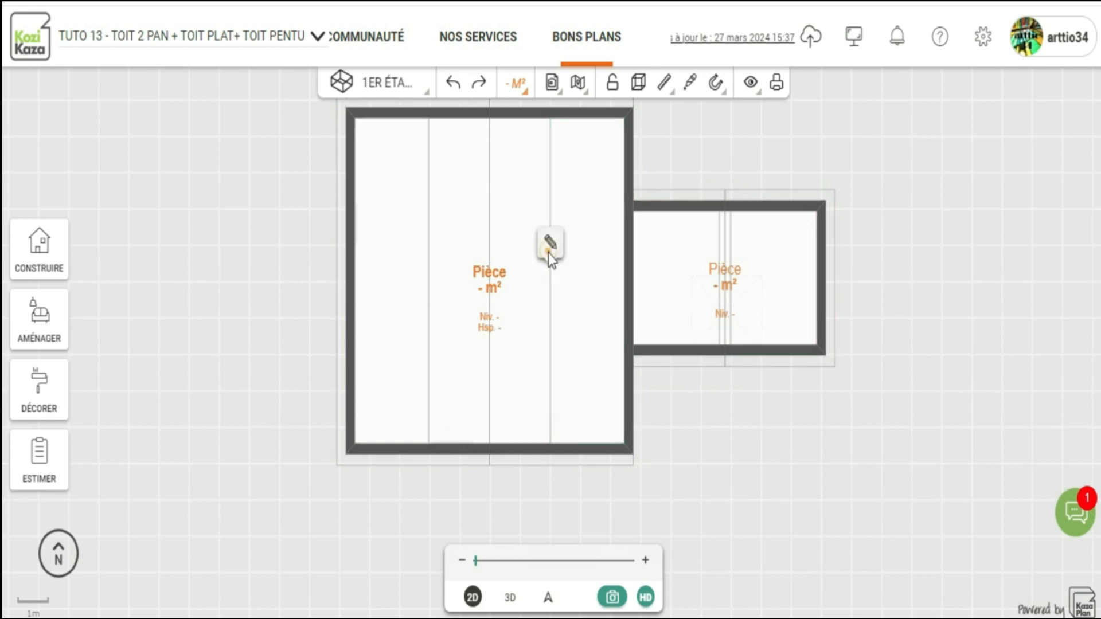
click(548, 253)
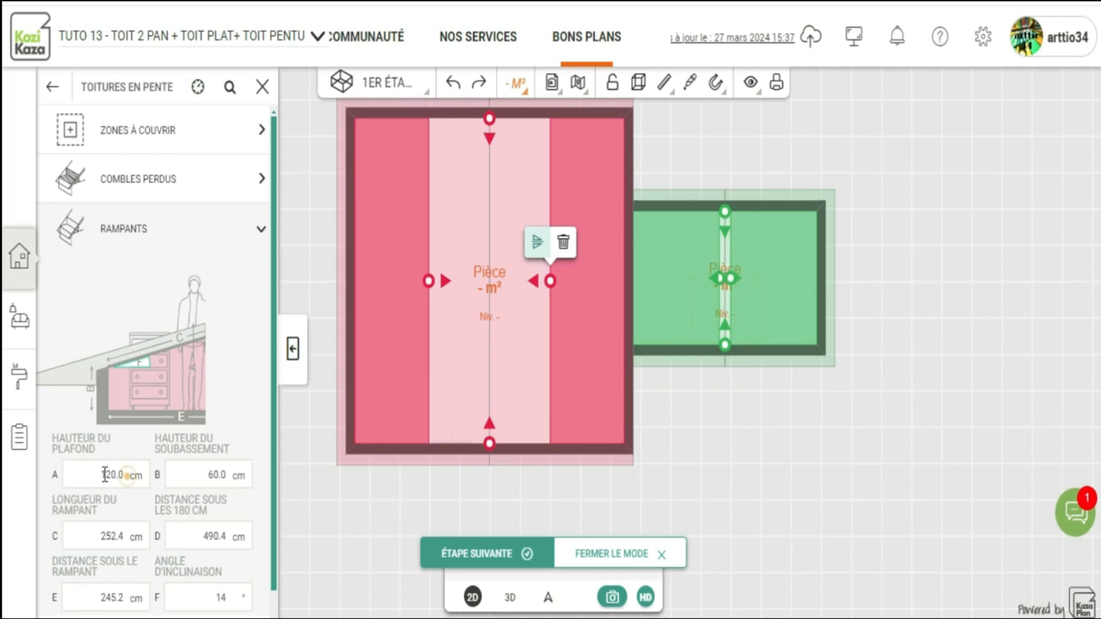
click(49, 476)
text(250)
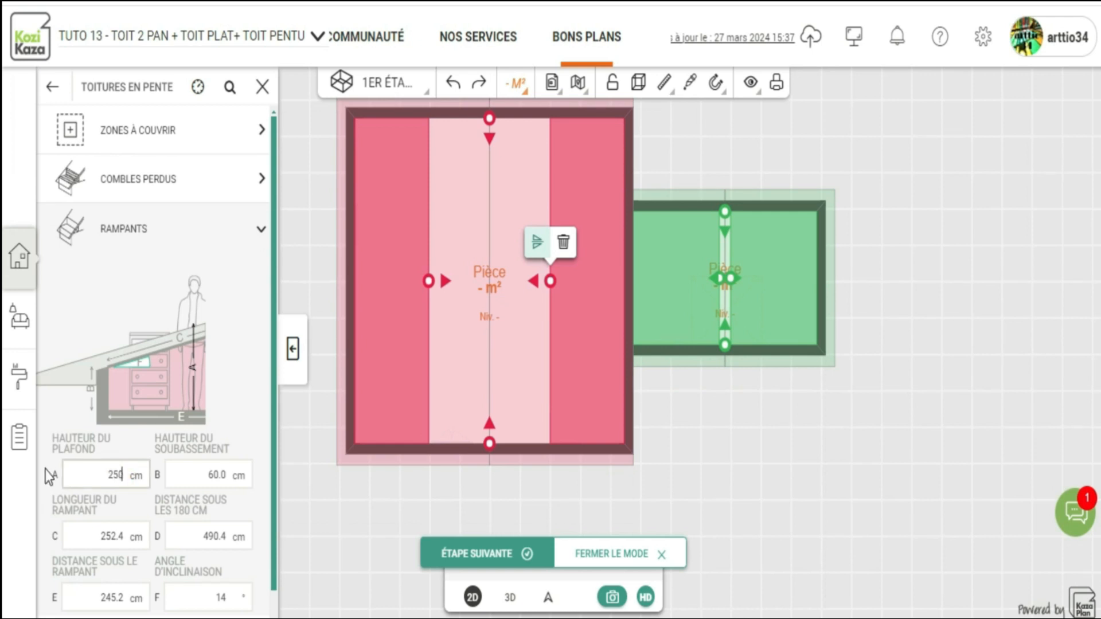
click(196, 472)
drag(211, 473, 232, 474)
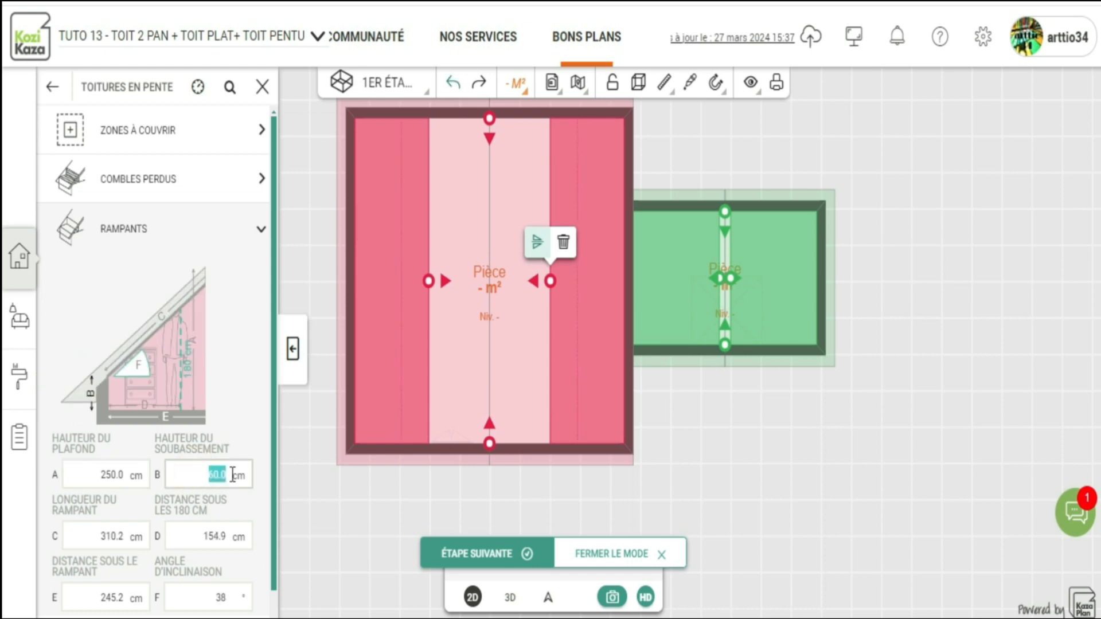
text(160)
click(243, 409)
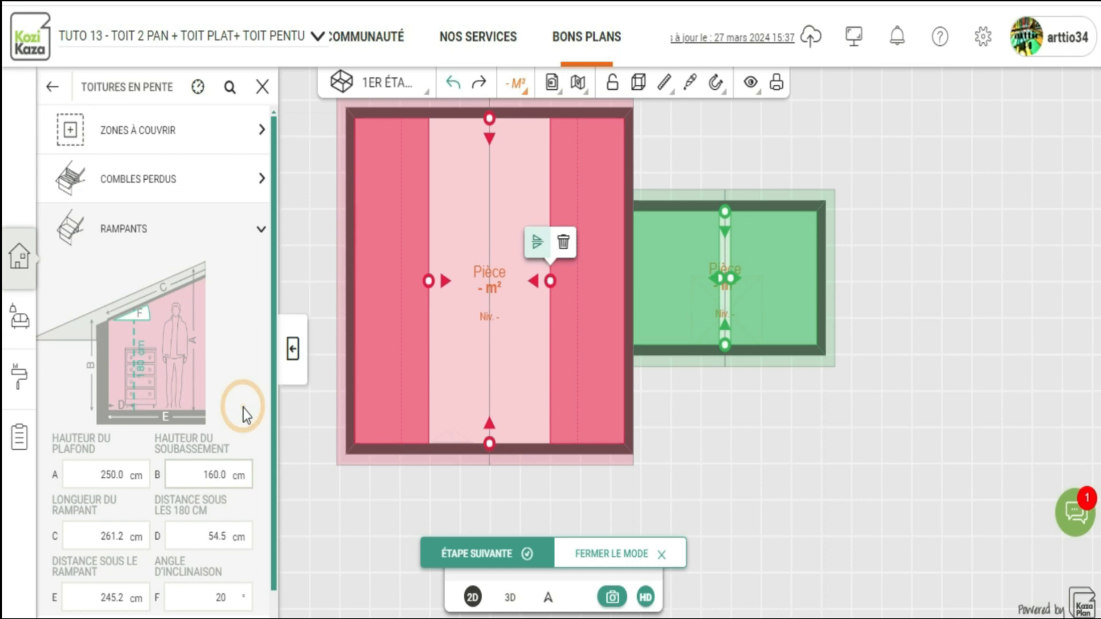
click(510, 598)
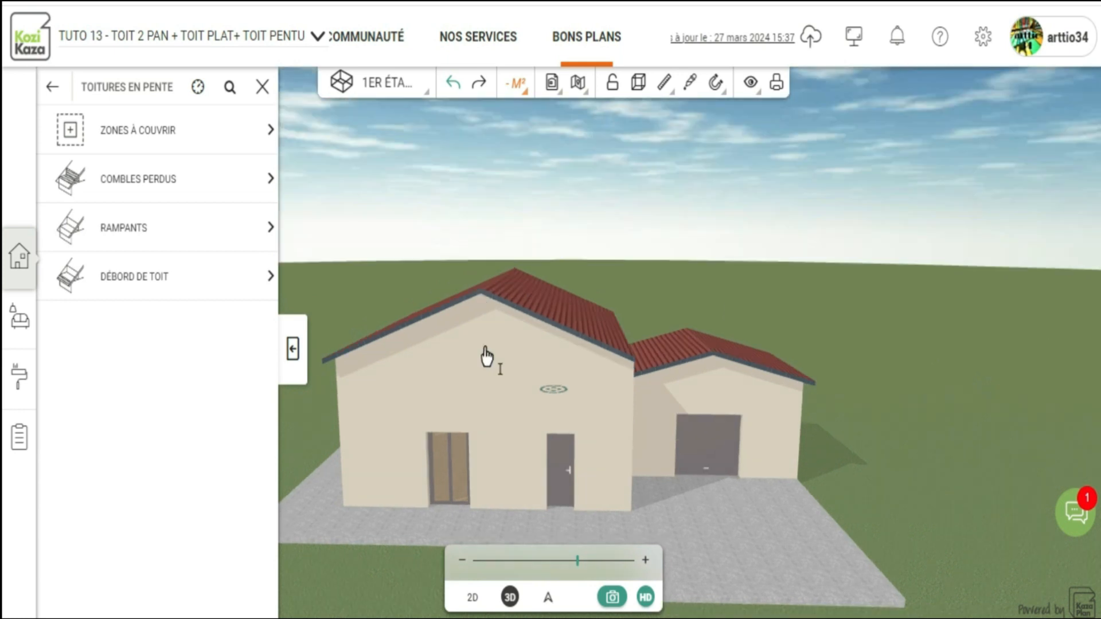
Try to set the ceiling height of the main roof's slope opposite the garage to 275 cm
click(175, 230)
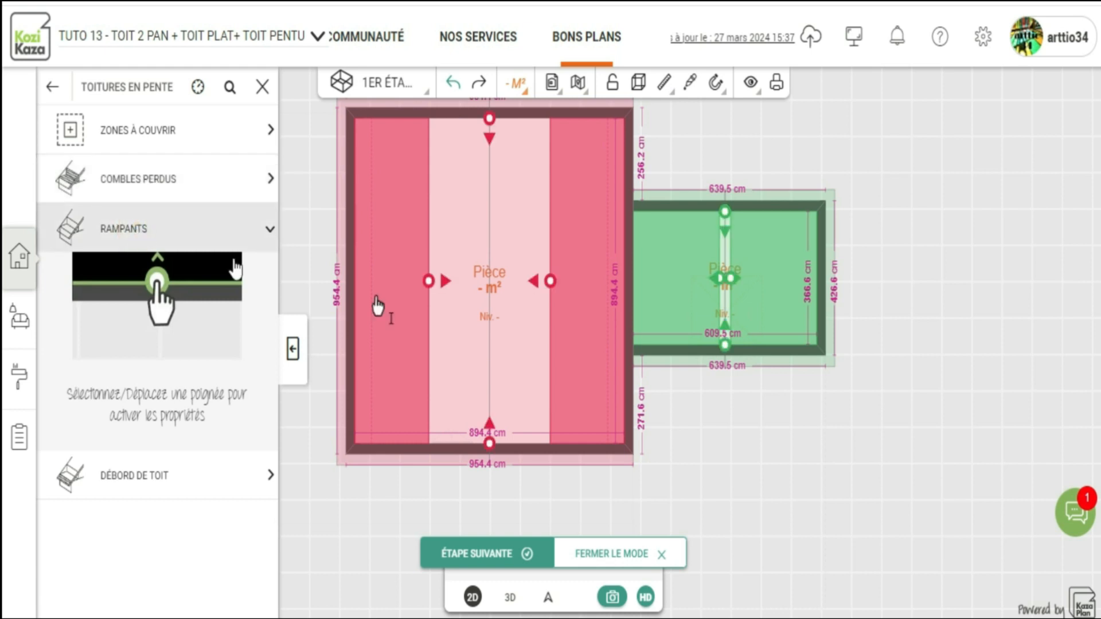
click(429, 280)
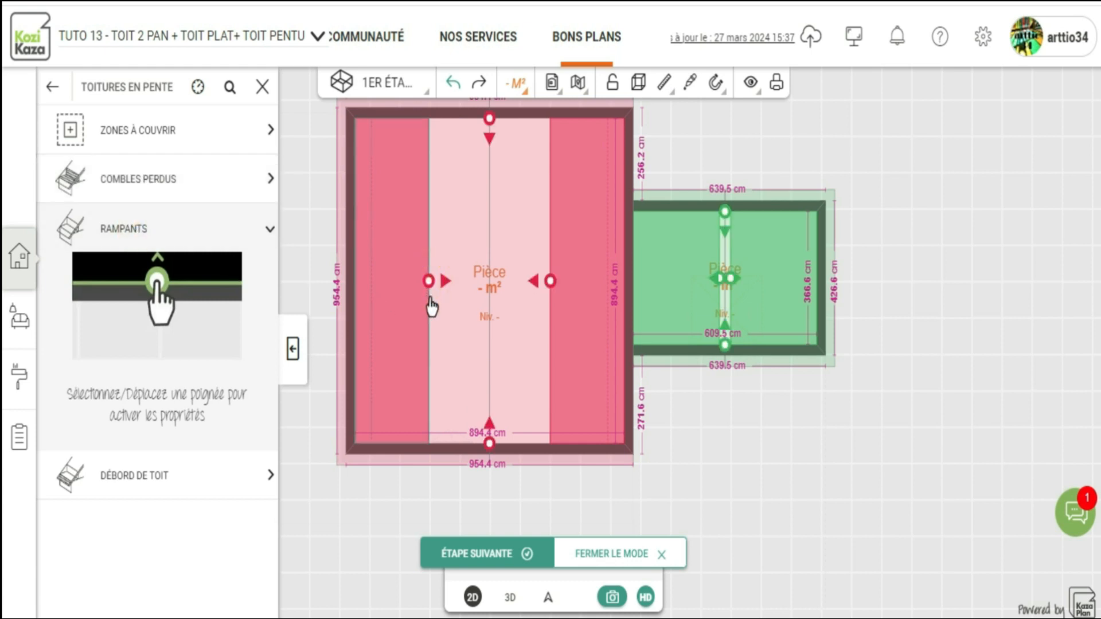
click(57, 441)
text(275)
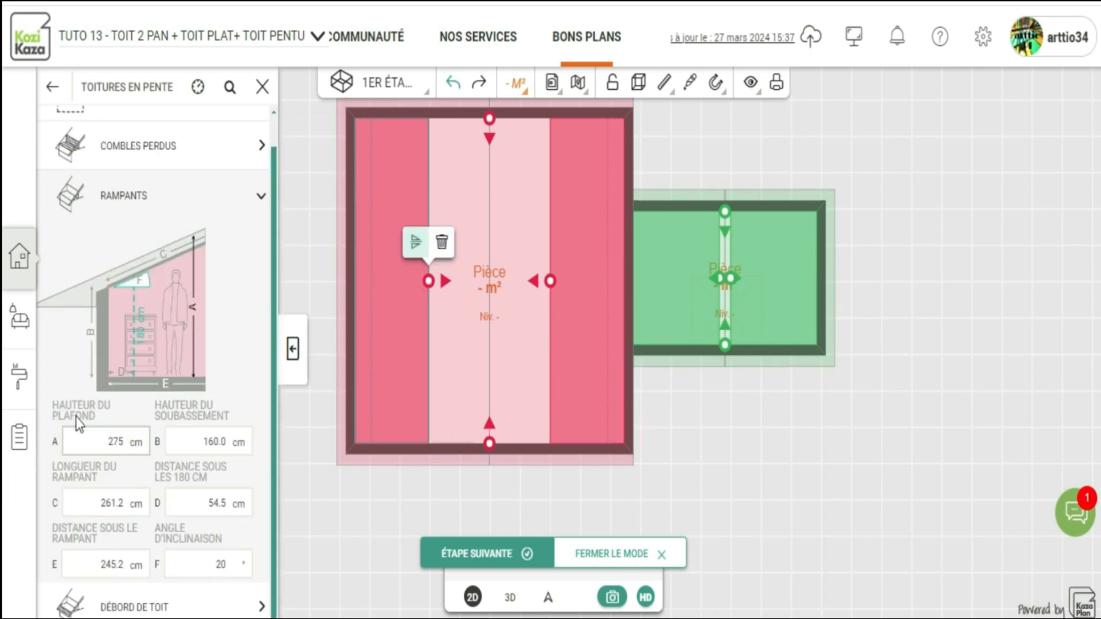
click(239, 400)
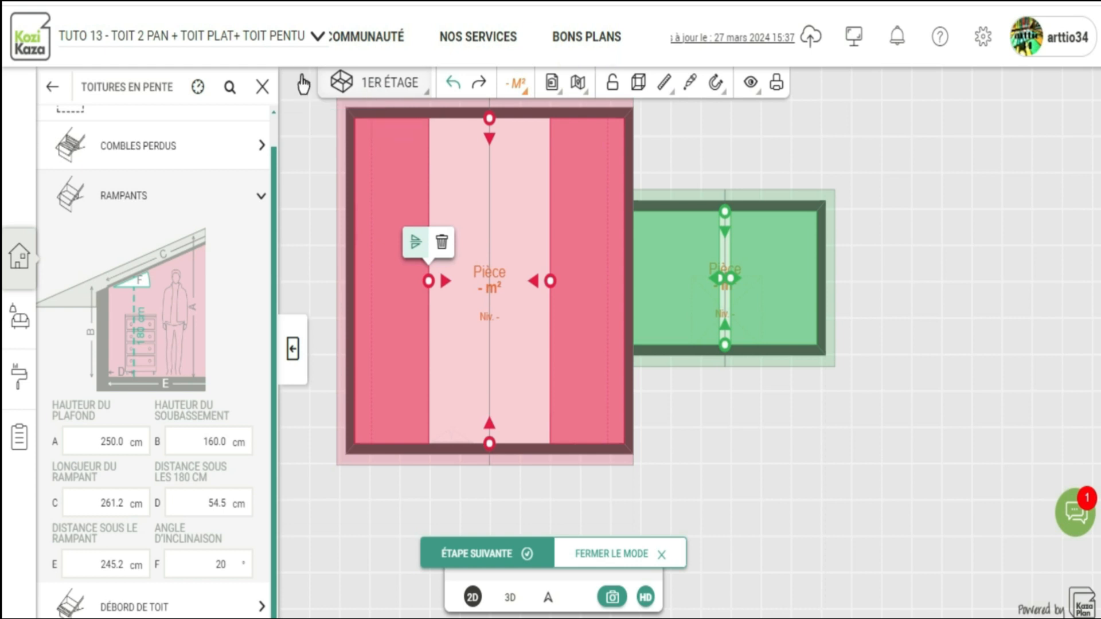
Remove the main roof and garage roof slopes by moving their handles back to the walls, and leave the pitched-roof mode
drag(428, 281, 325, 283)
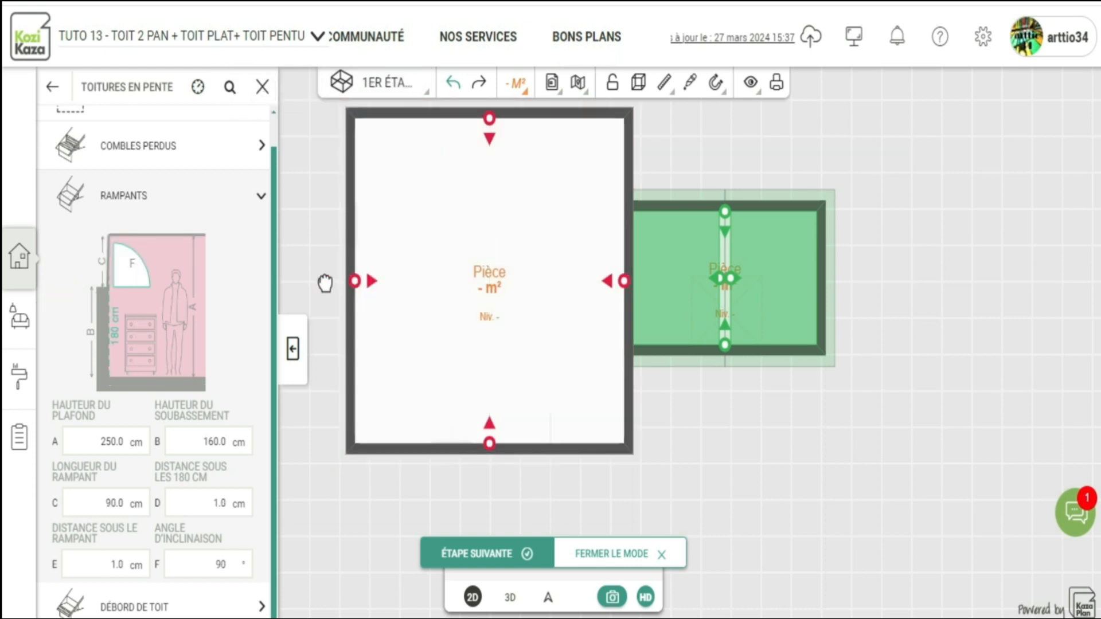
click(732, 278)
drag(765, 284, 831, 277)
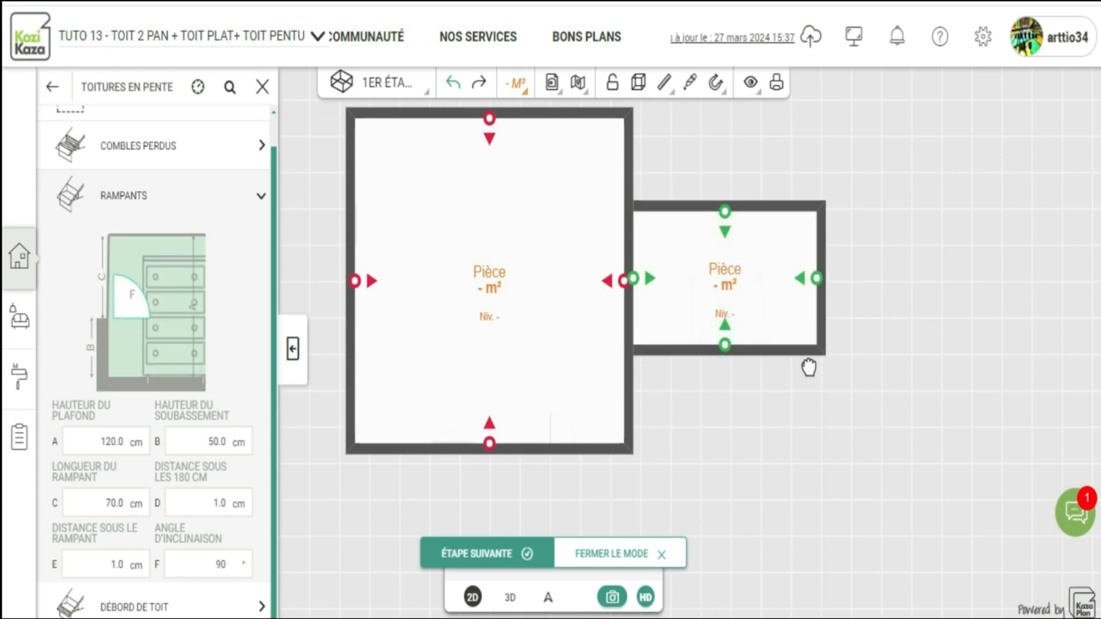
click(614, 554)
click(314, 536)
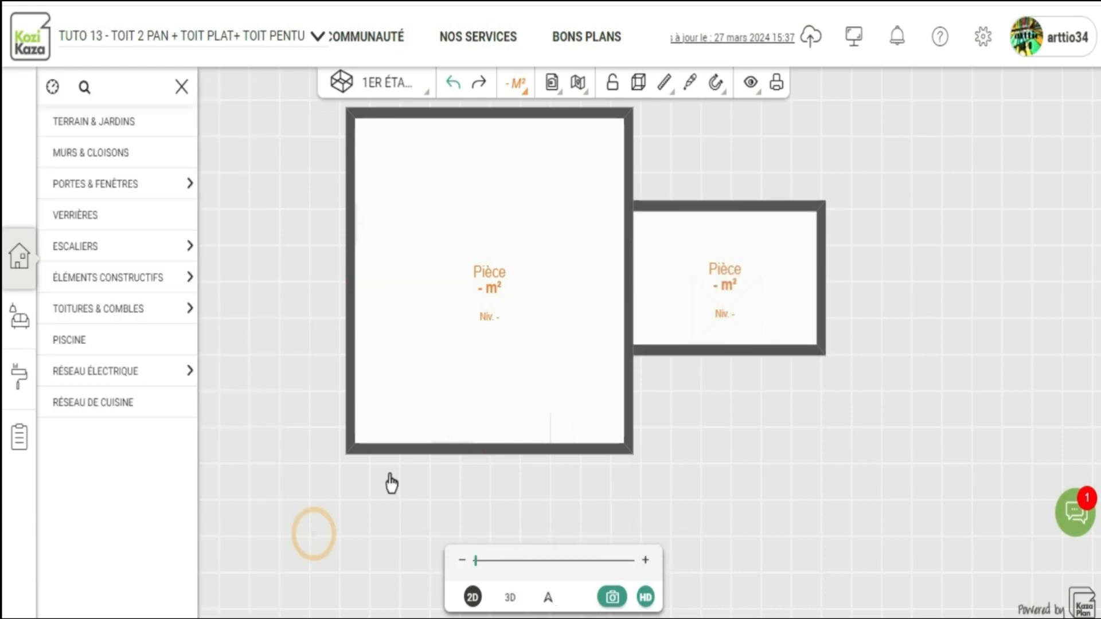
Open the floor settings and set the ceiling height of the first floor (1er étage) to 300 cm
click(379, 83)
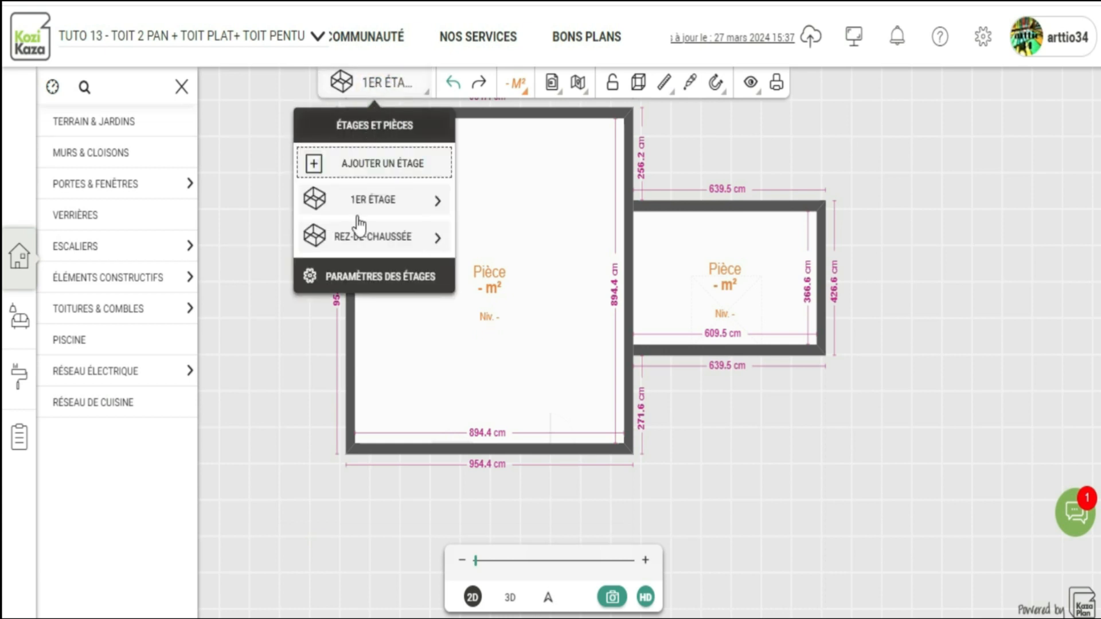
click(398, 284)
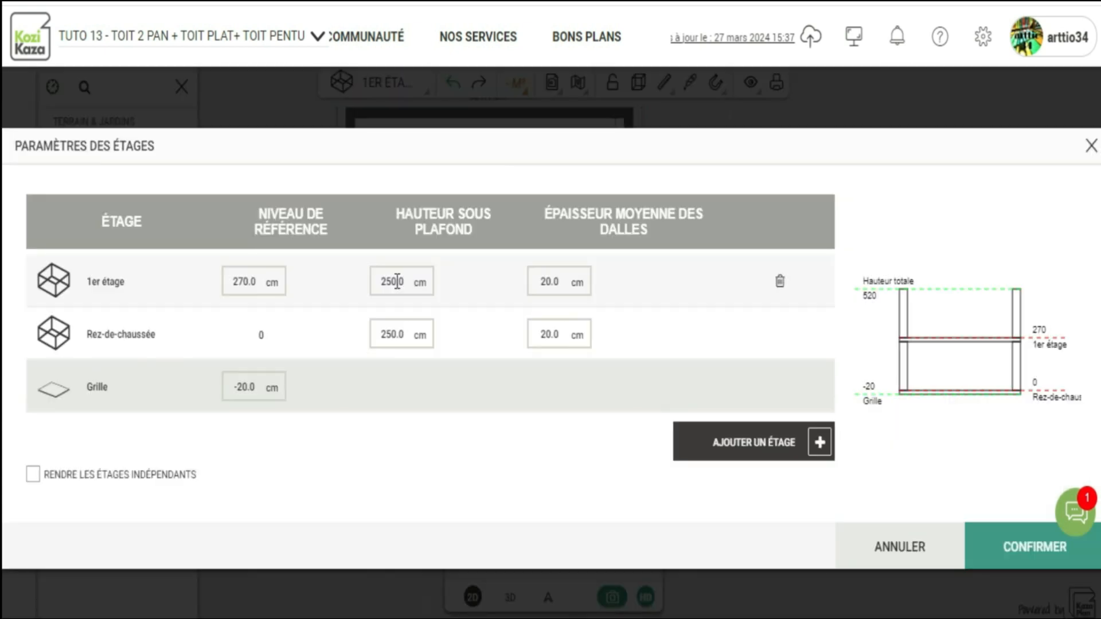
click(390, 287)
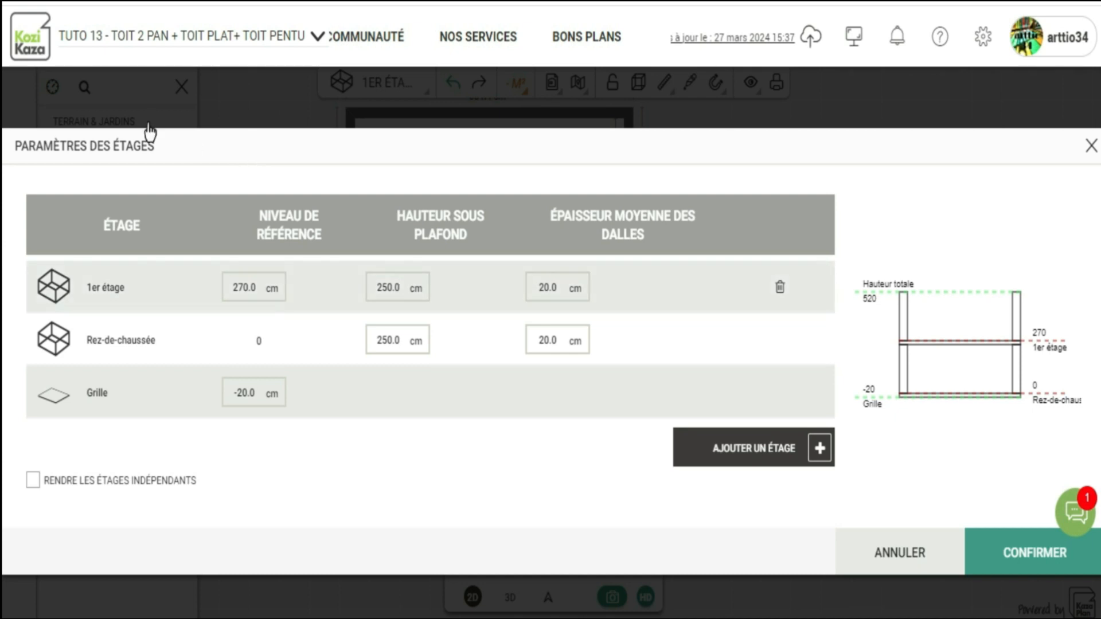
drag(404, 286, 358, 280)
text(300)
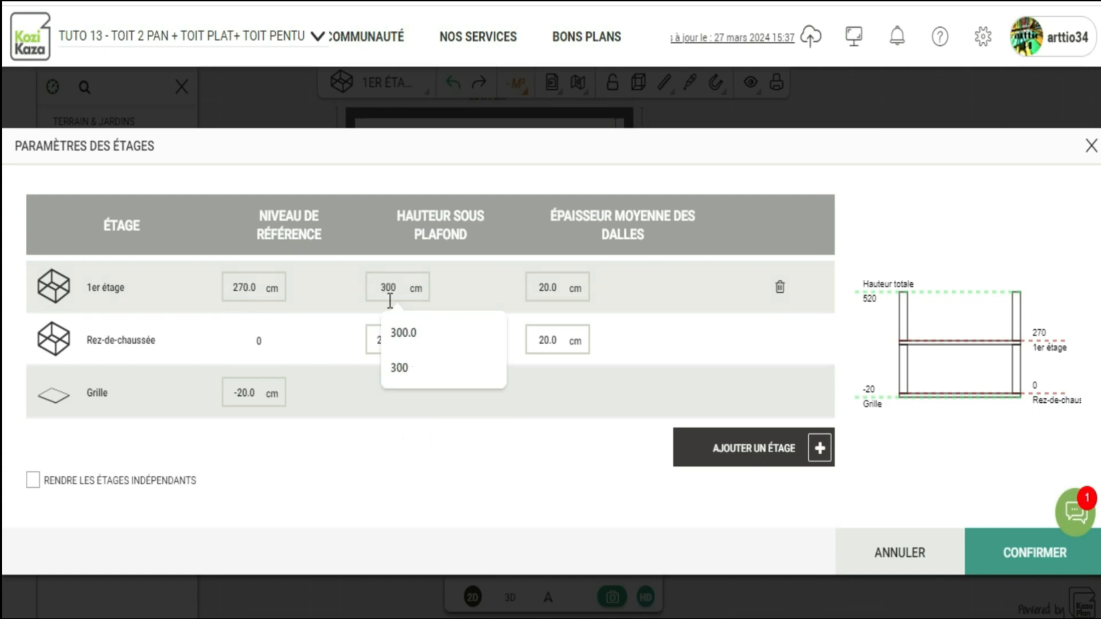
click(400, 333)
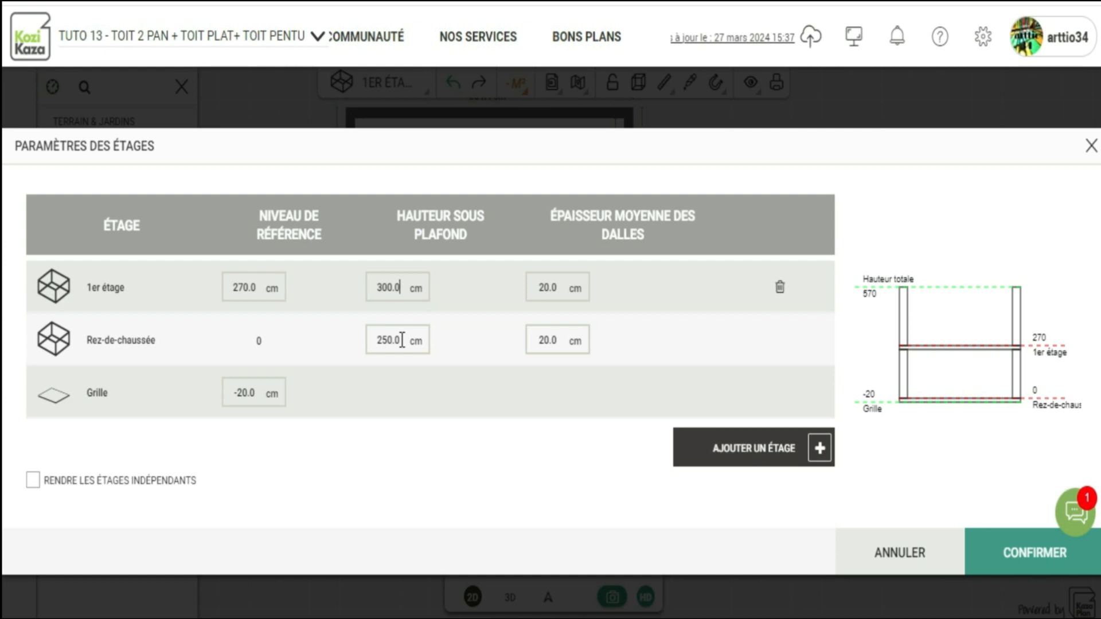
Set the first floor's reference level to 320 cm in the floor settings
double_click(248, 287)
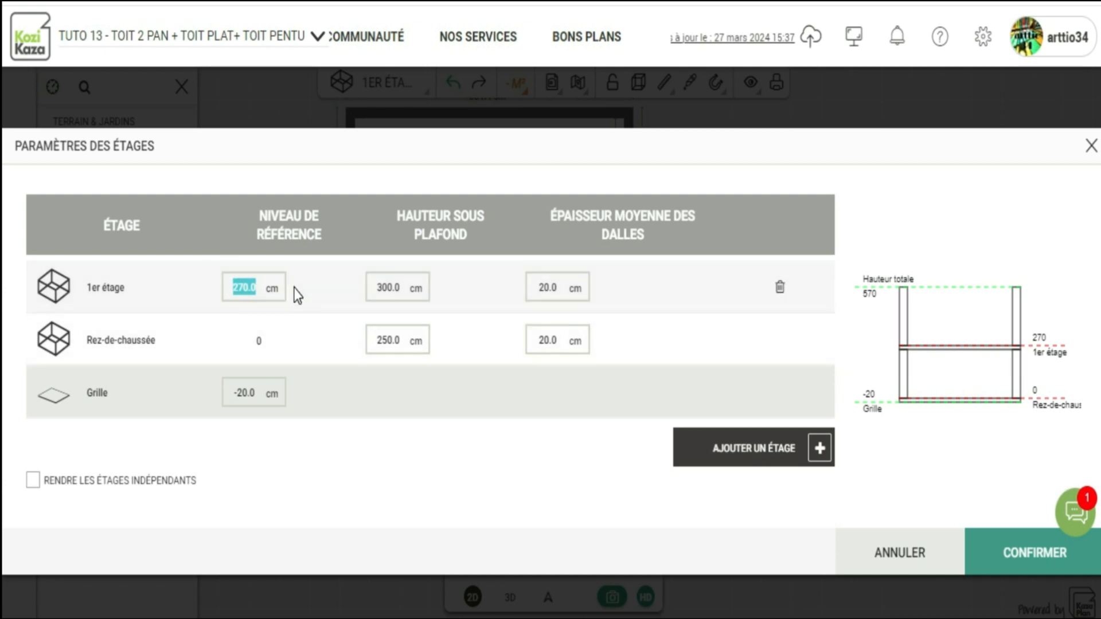
text(320)
click(261, 332)
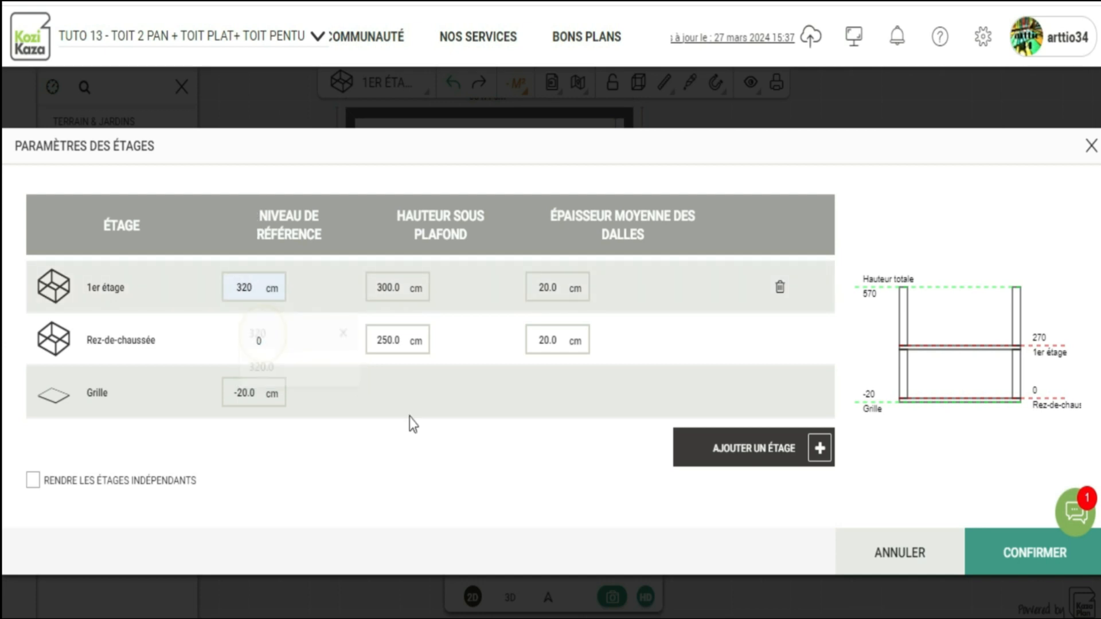
click(401, 454)
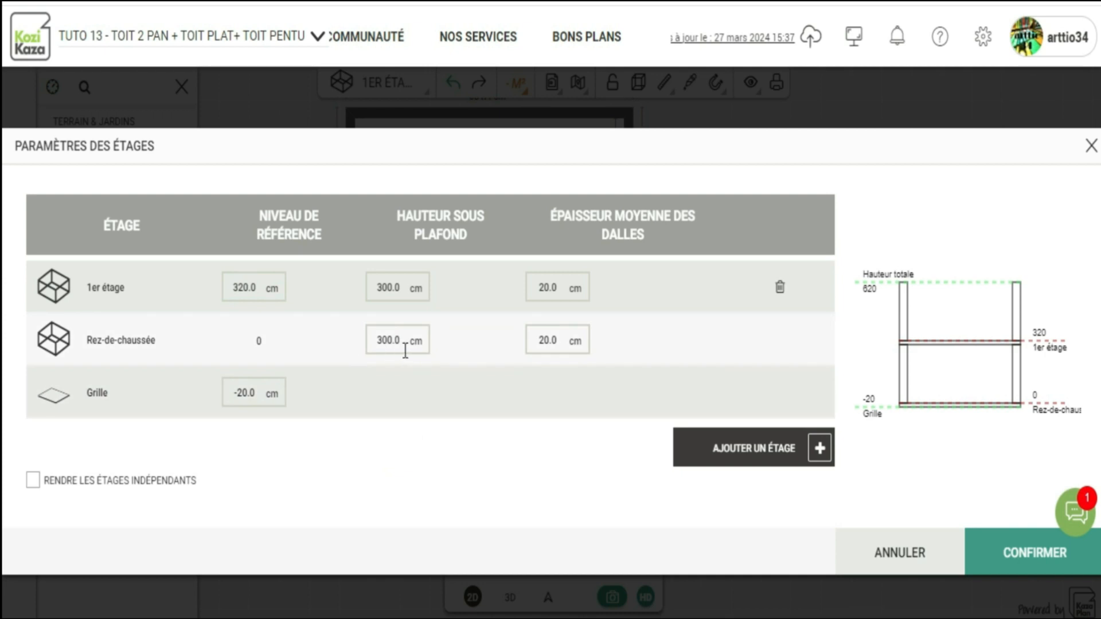
Return the first floor's reference level to 270 cm and confirm the floor settings
drag(261, 286, 212, 275)
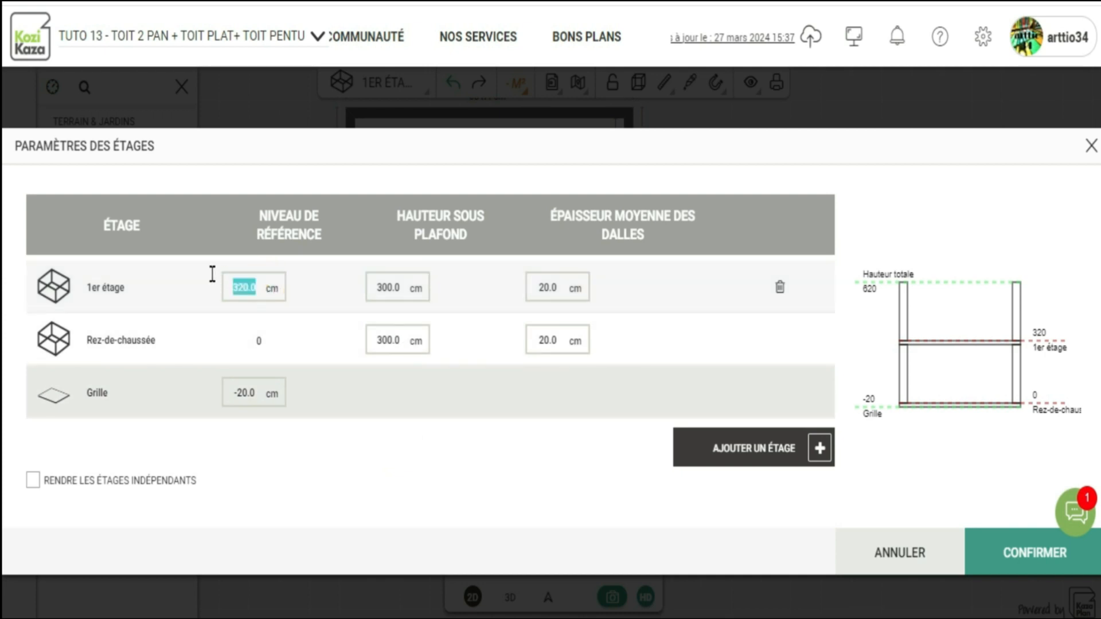
text(270)
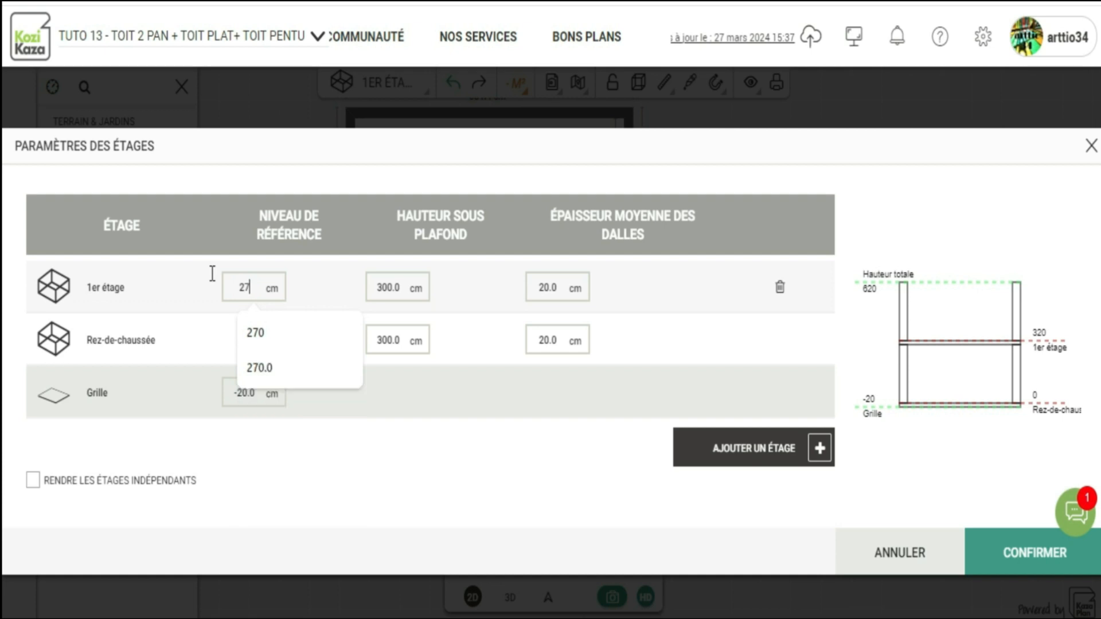
click(255, 331)
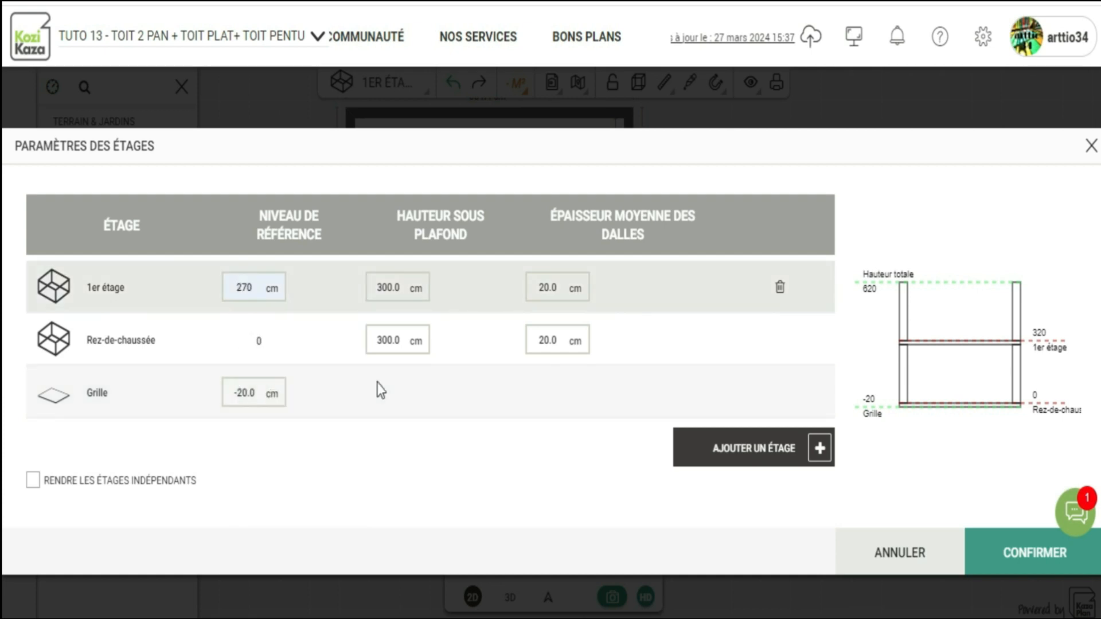
click(407, 343)
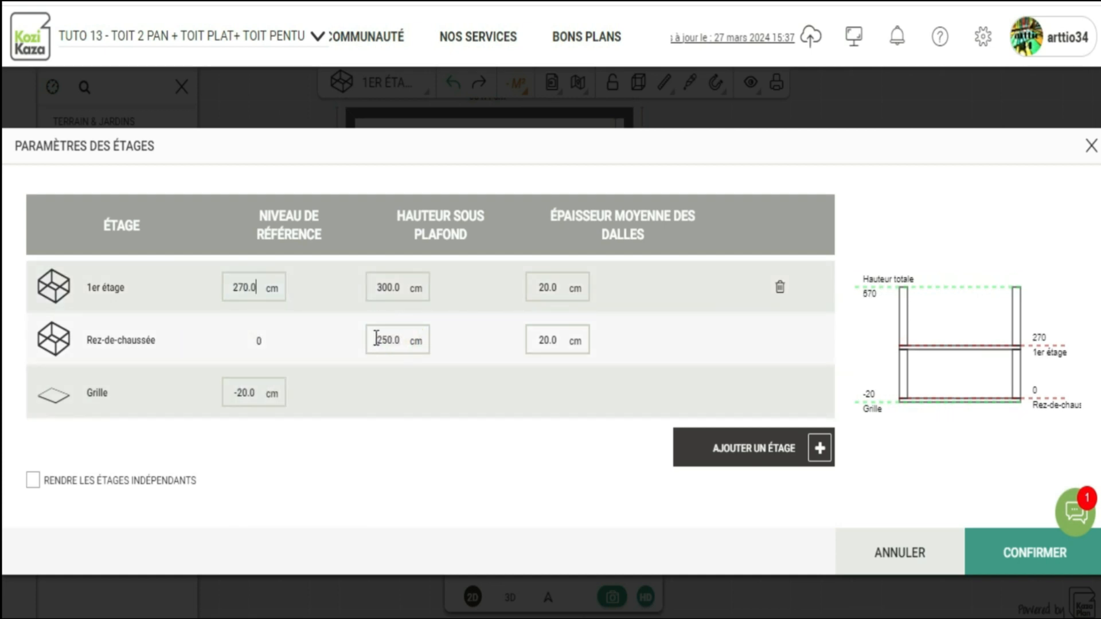
click(452, 444)
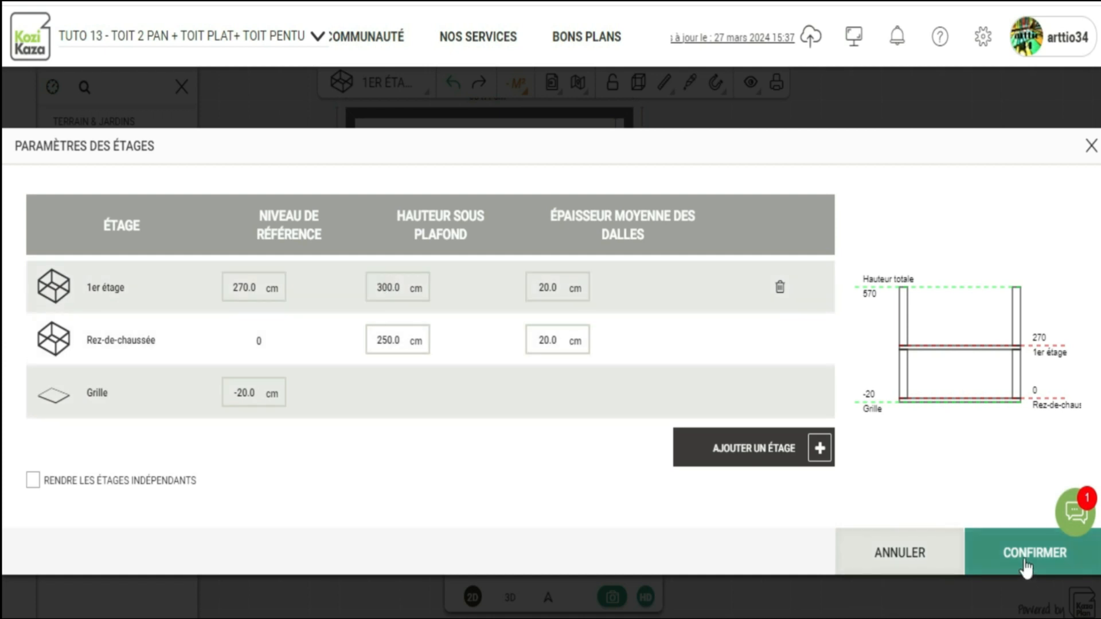
click(1005, 560)
click(792, 497)
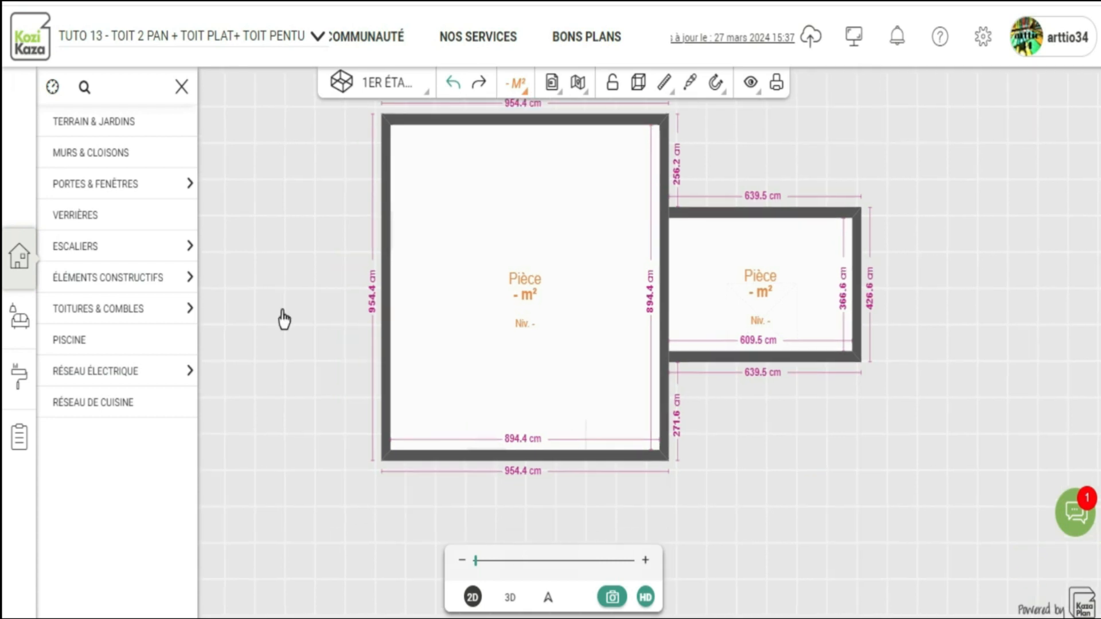
Open the slope settings of the pitched roof and set a 280 cm ceiling height for the main roof's side opposite the garage
click(81, 310)
click(84, 372)
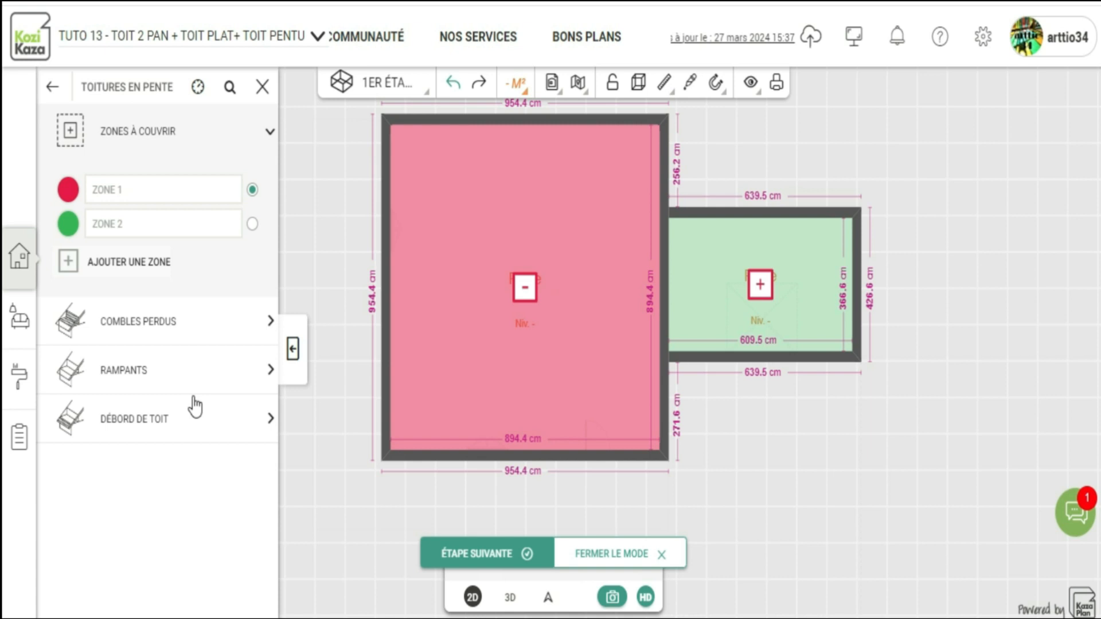
click(167, 372)
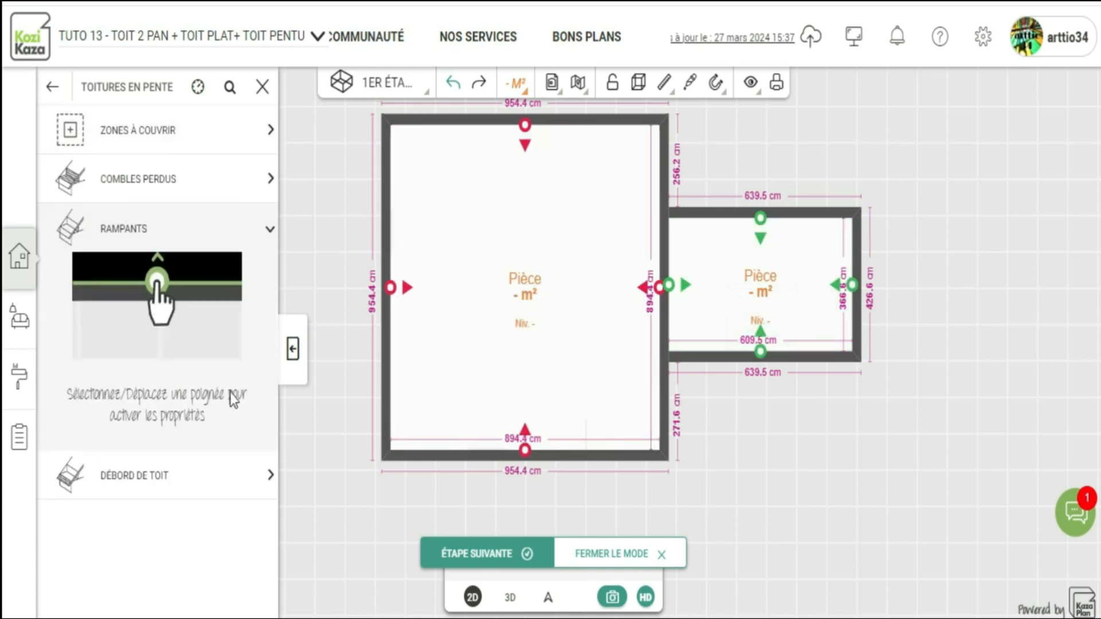
click(391, 288)
click(117, 441)
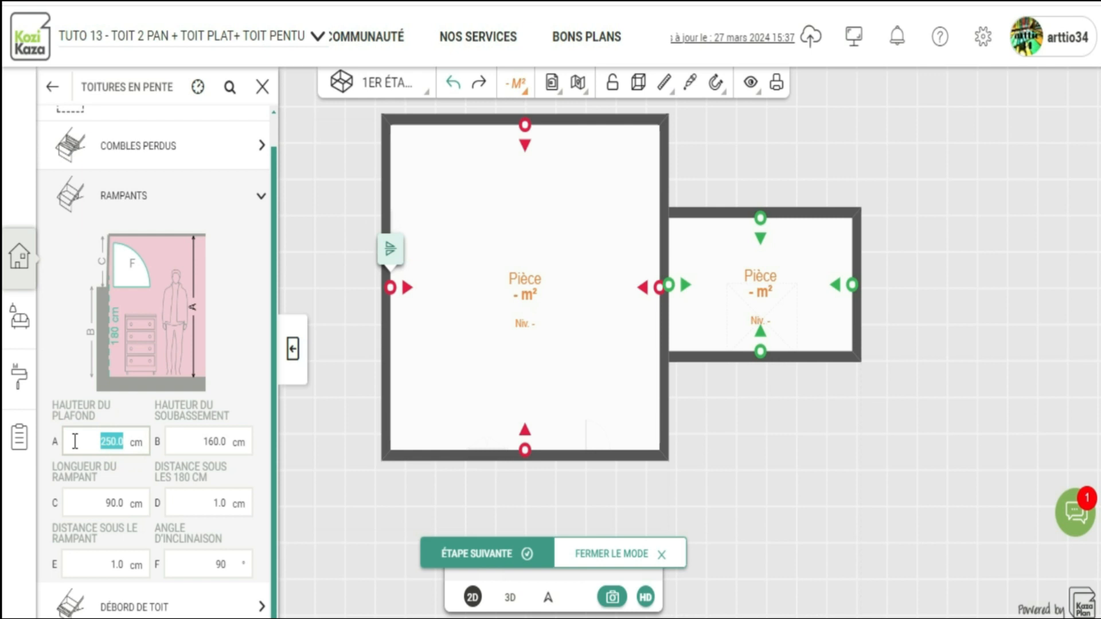
text(280)
click(247, 393)
drag(231, 443, 203, 443)
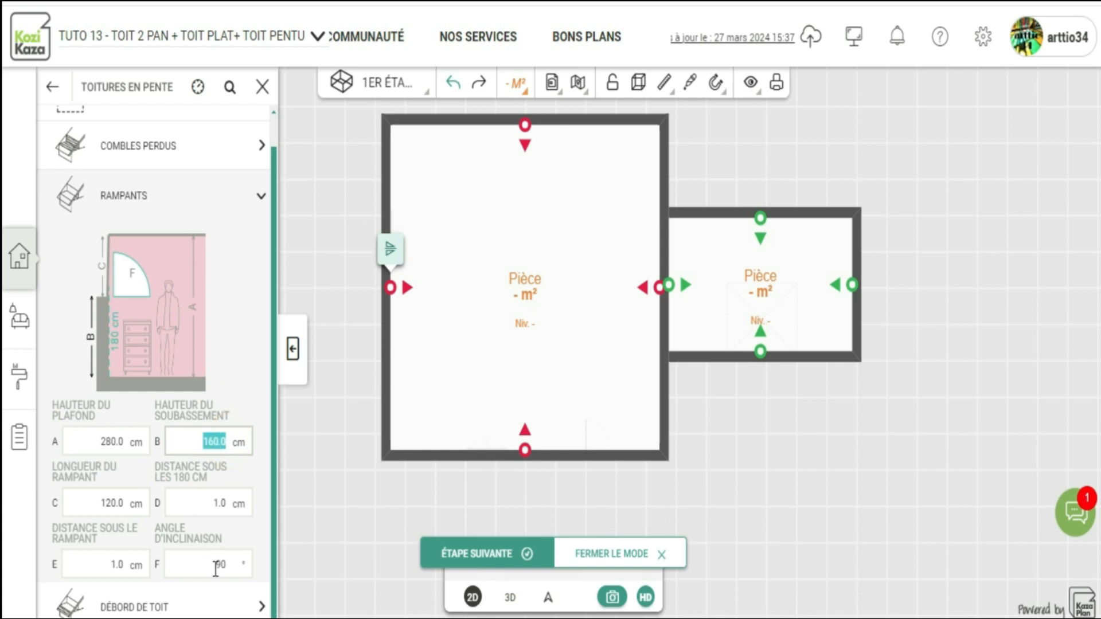
Extend the main roof's slope about 167 cm inward from the wall opposite the garage and try to set its ceiling height to 310 cm
drag(391, 288, 442, 302)
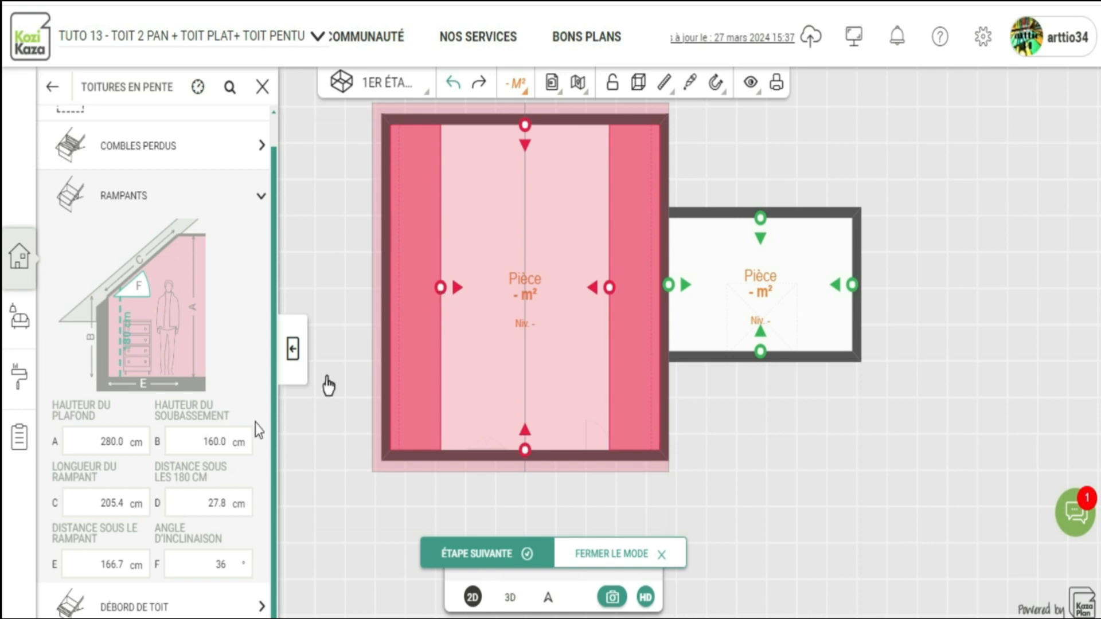
drag(121, 443, 75, 441)
text(310)
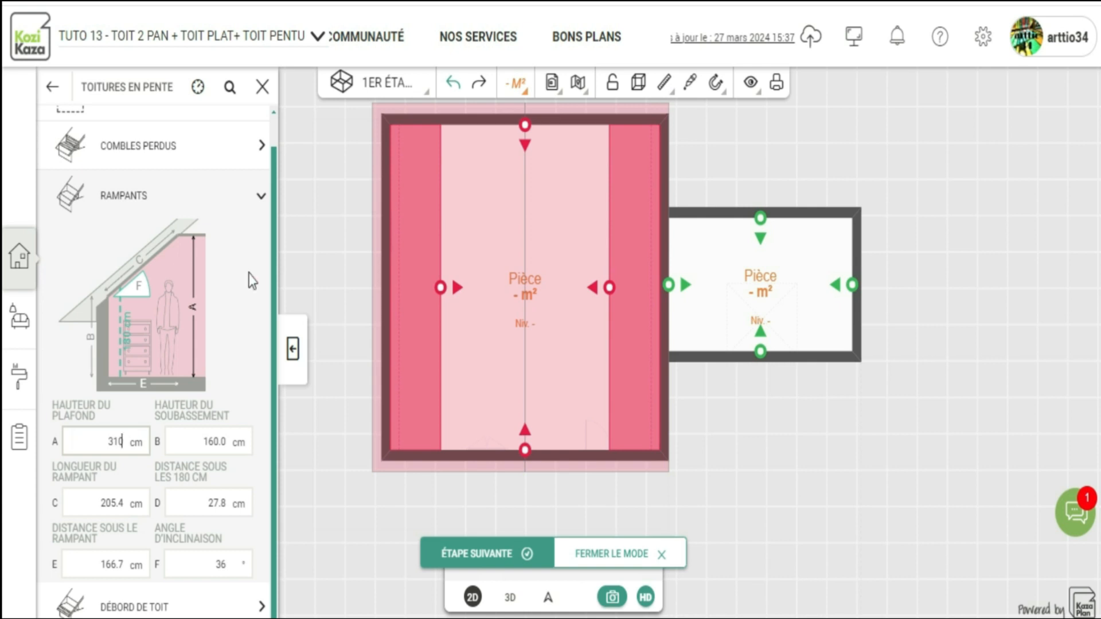
click(233, 302)
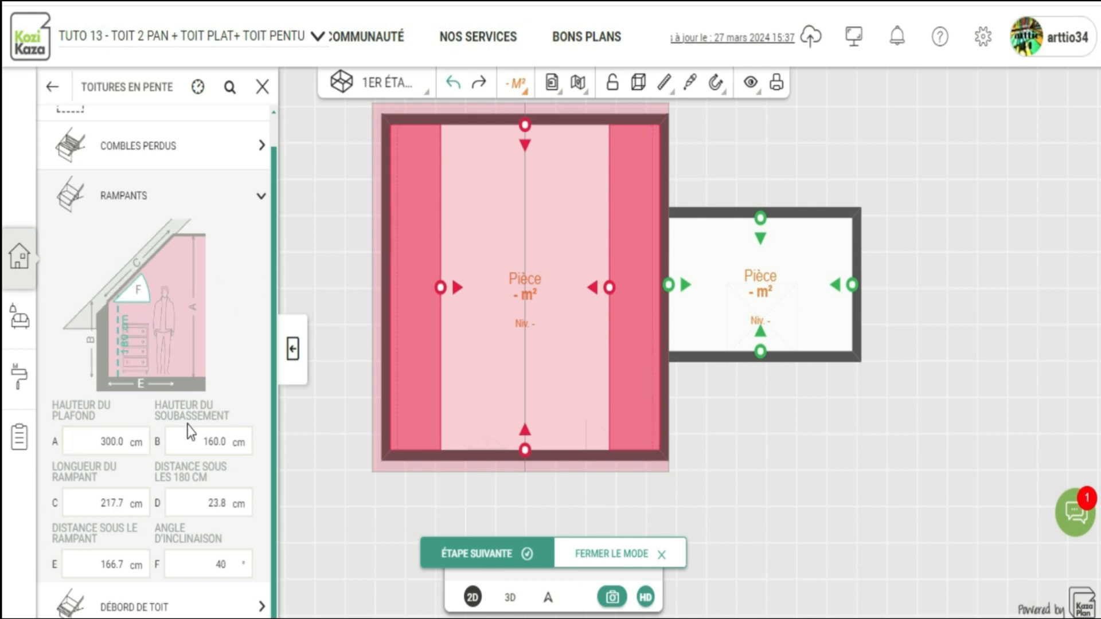